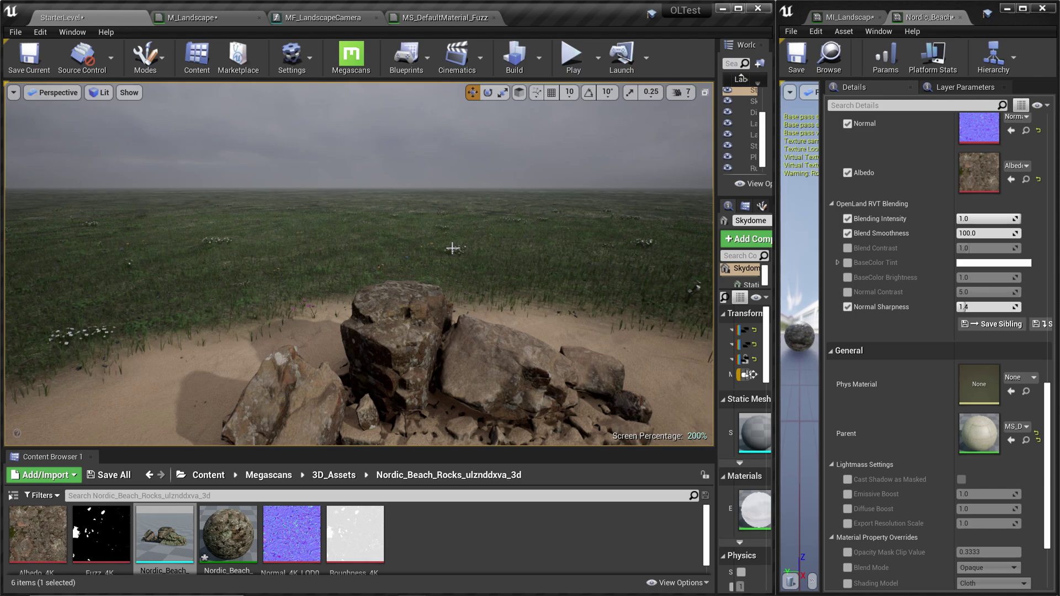
Set the Nordic beach rock material's Blending Intensity to 0.0 to compare the look, and reset it to its default.
right_drag(490, 212, 501, 272)
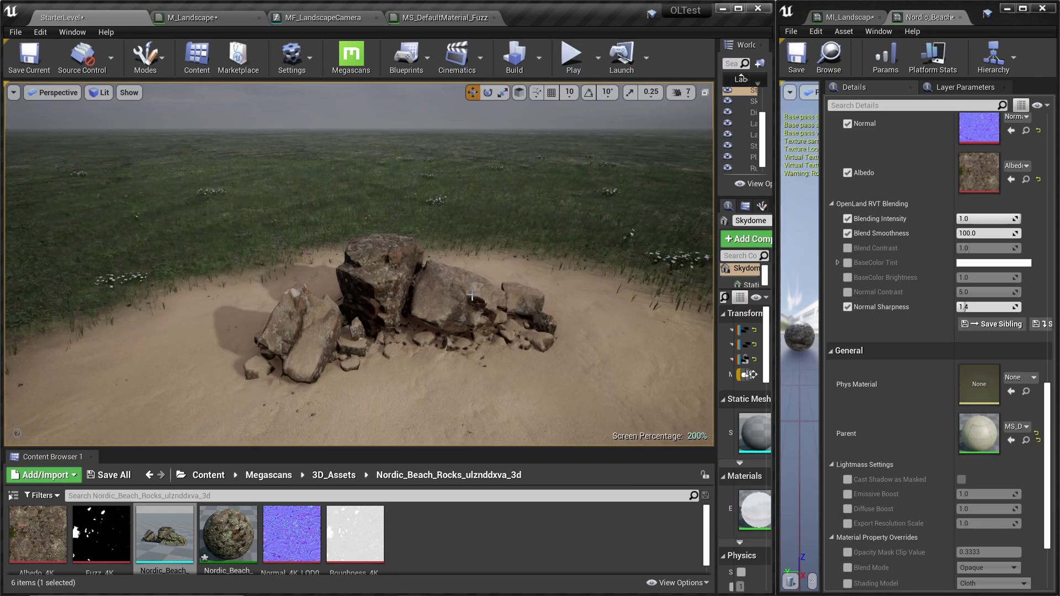
right_drag(510, 329, 486, 337)
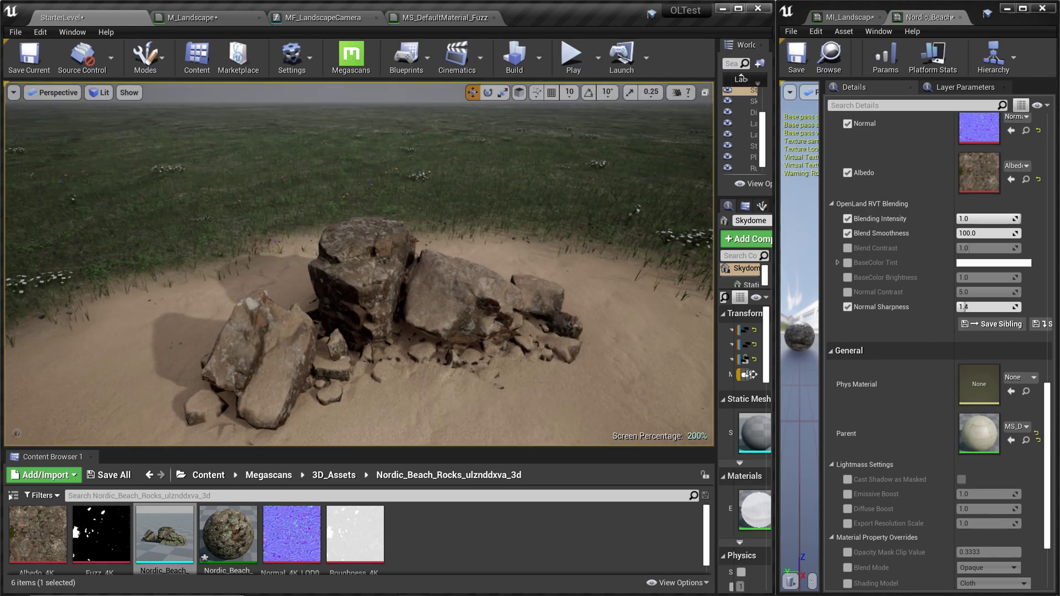
click(447, 305)
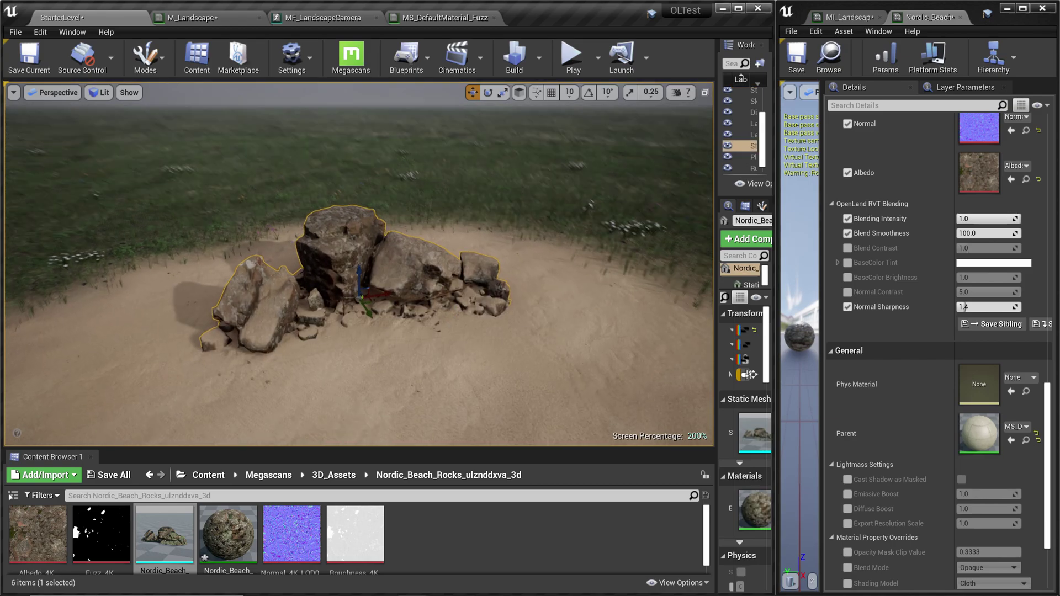
key(f)
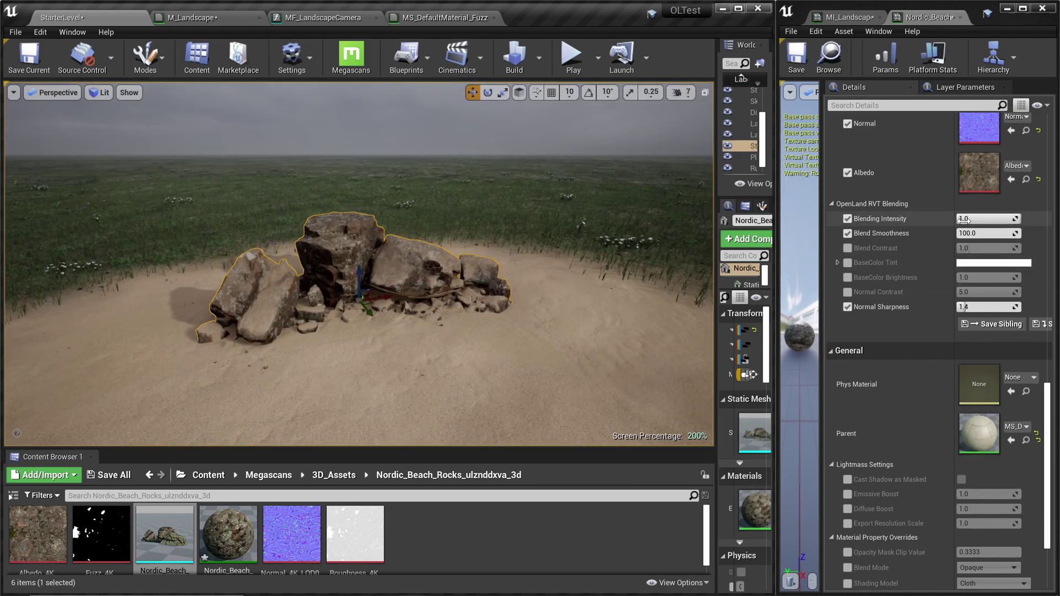
drag(1007, 223, 972, 223)
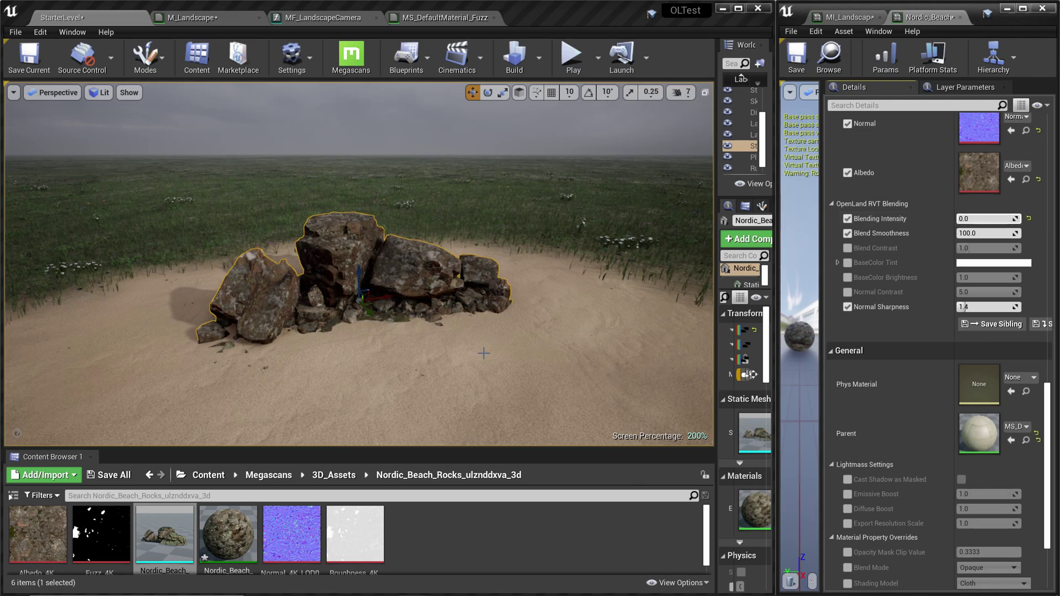
click(535, 234)
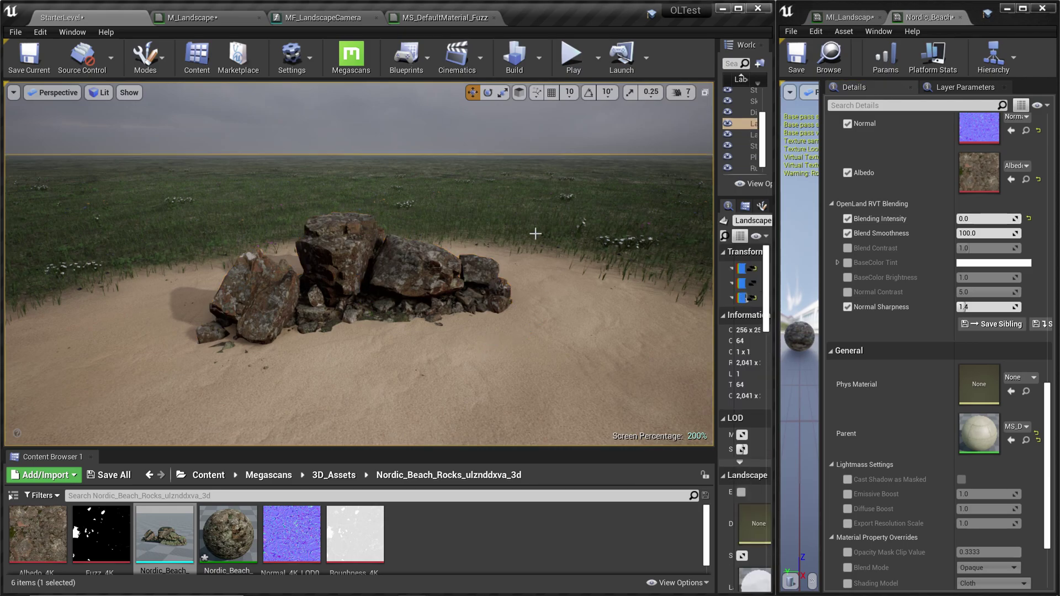
click(1028, 218)
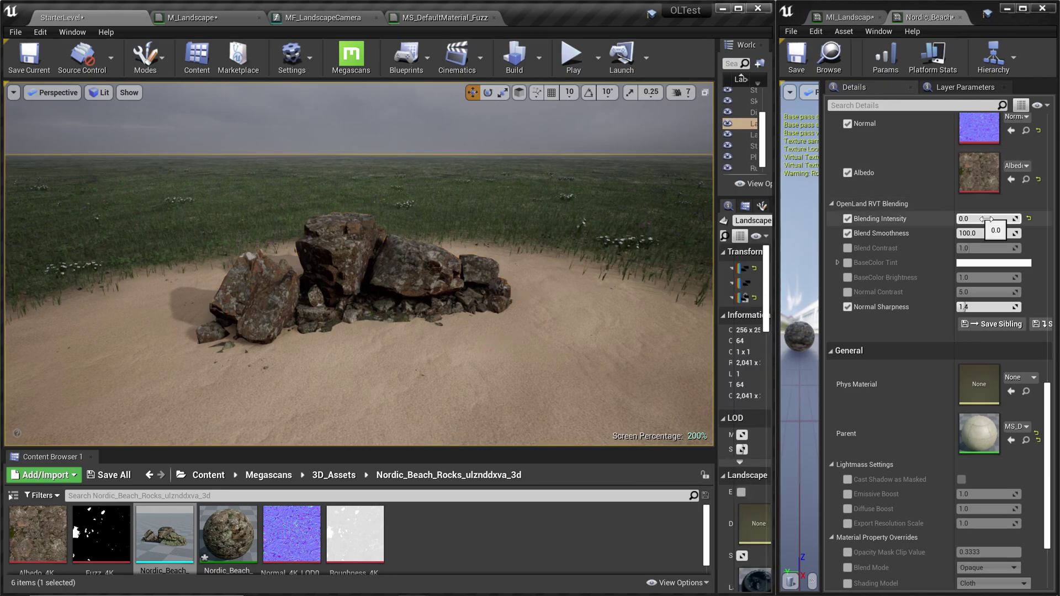
click(553, 228)
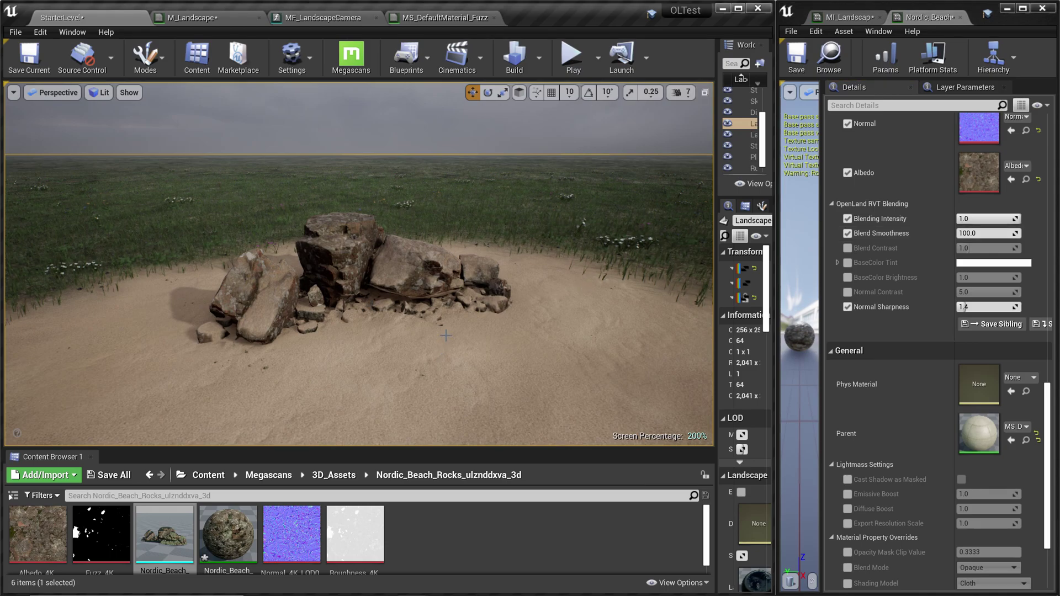
Move the beach rocks sideways so they straddle the border between the sand and the grass.
scroll(467, 296, up, 2)
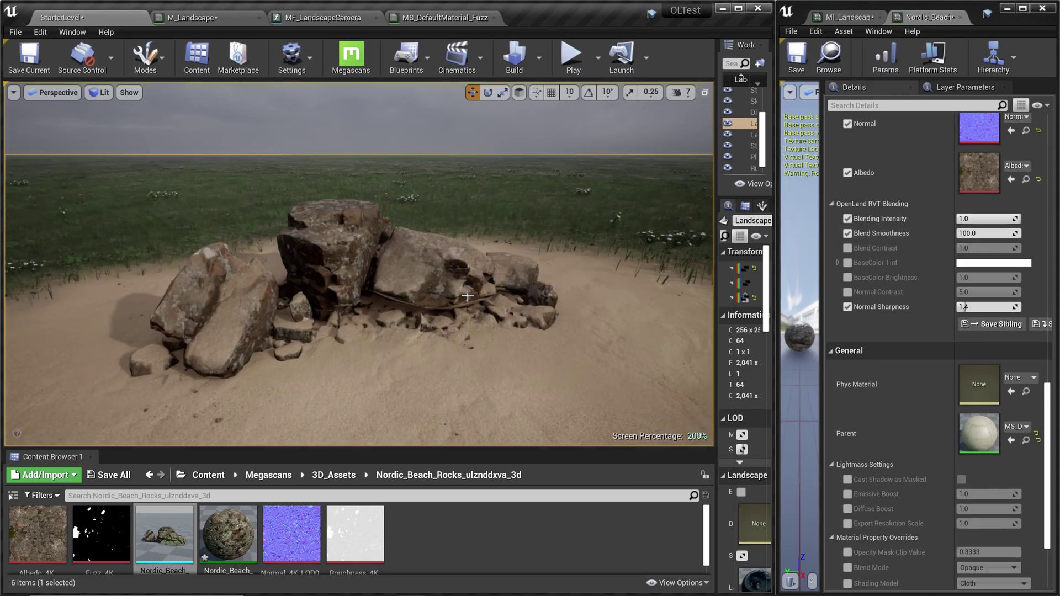
click(480, 316)
key(e)
key(r)
key(w)
drag(400, 315, 651, 307)
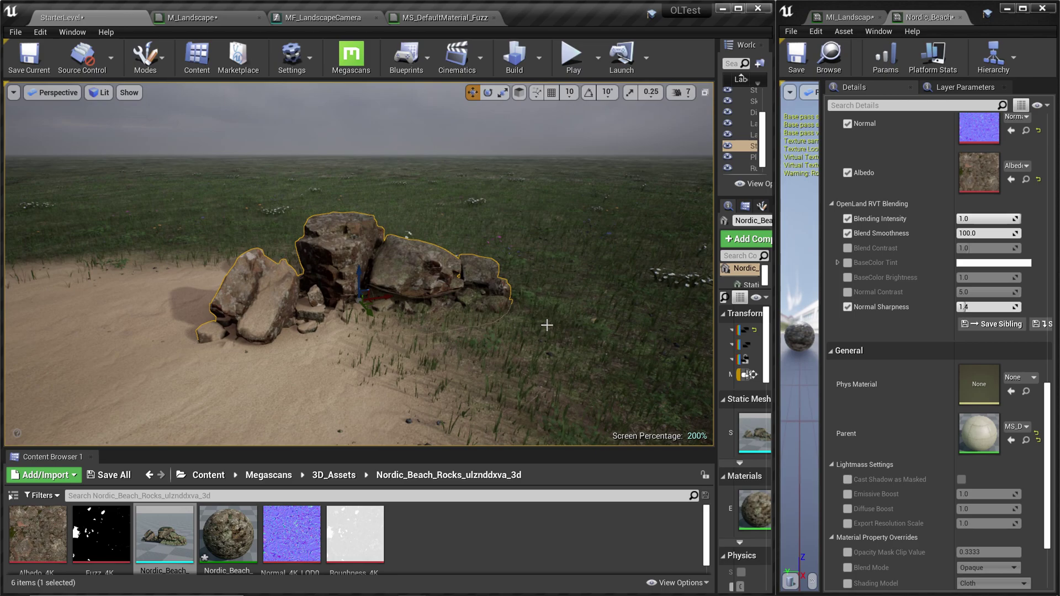
right_drag(499, 353, 499, 398)
click(500, 354)
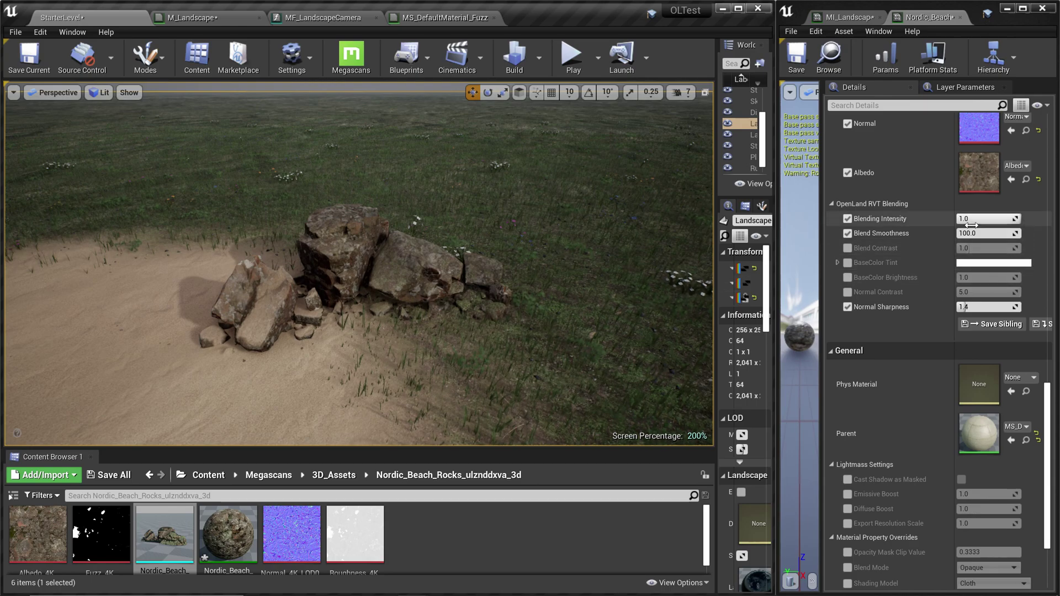
Raise the rock material's Blend Smoothness to about 300 for comparison and reset it to its default.
drag(976, 237, 1017, 237)
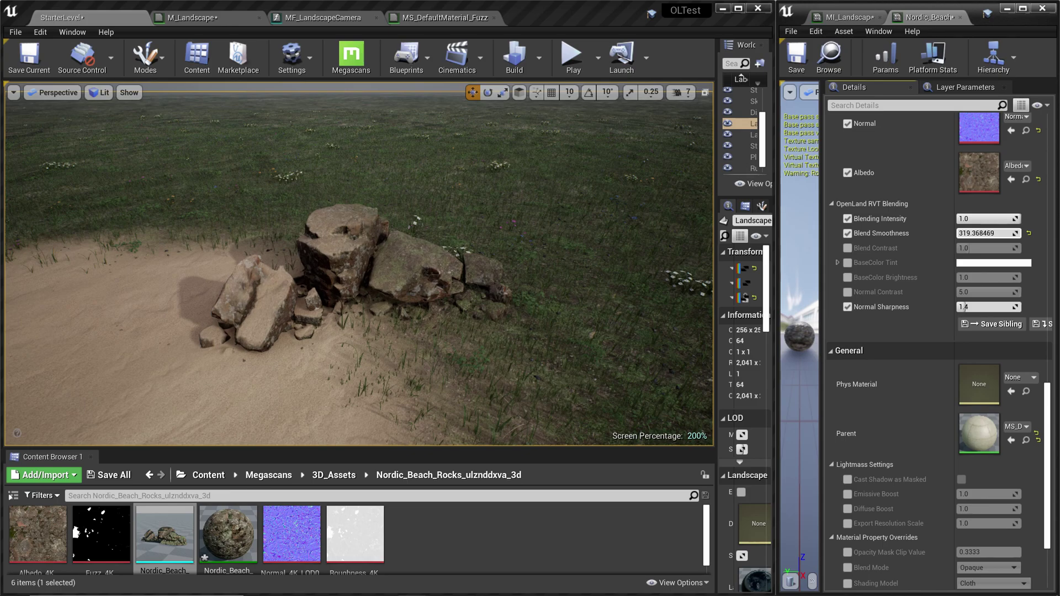
drag(964, 307, 963, 307)
click(1030, 307)
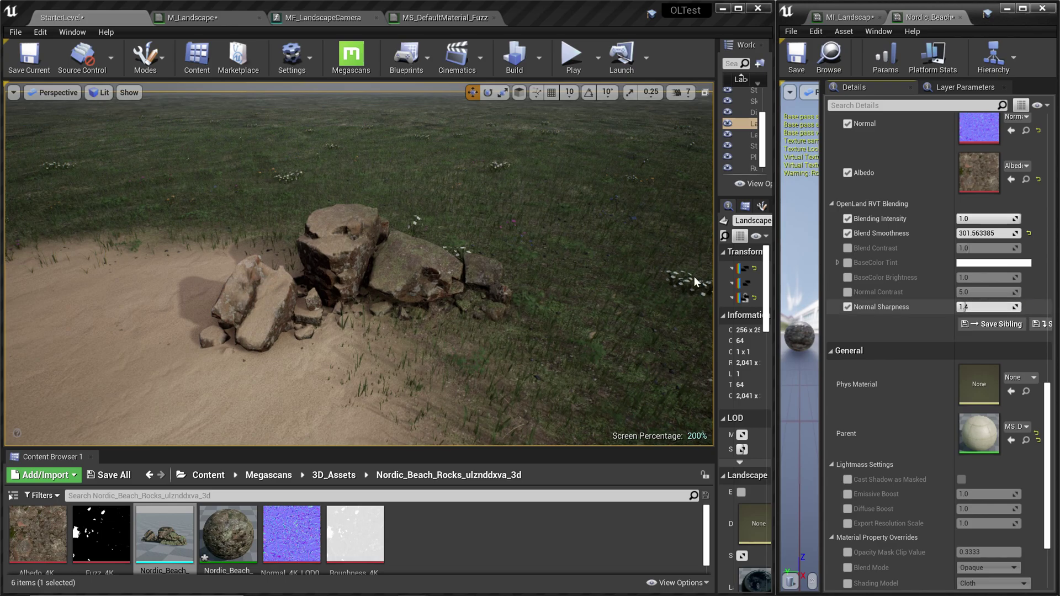
click(1029, 233)
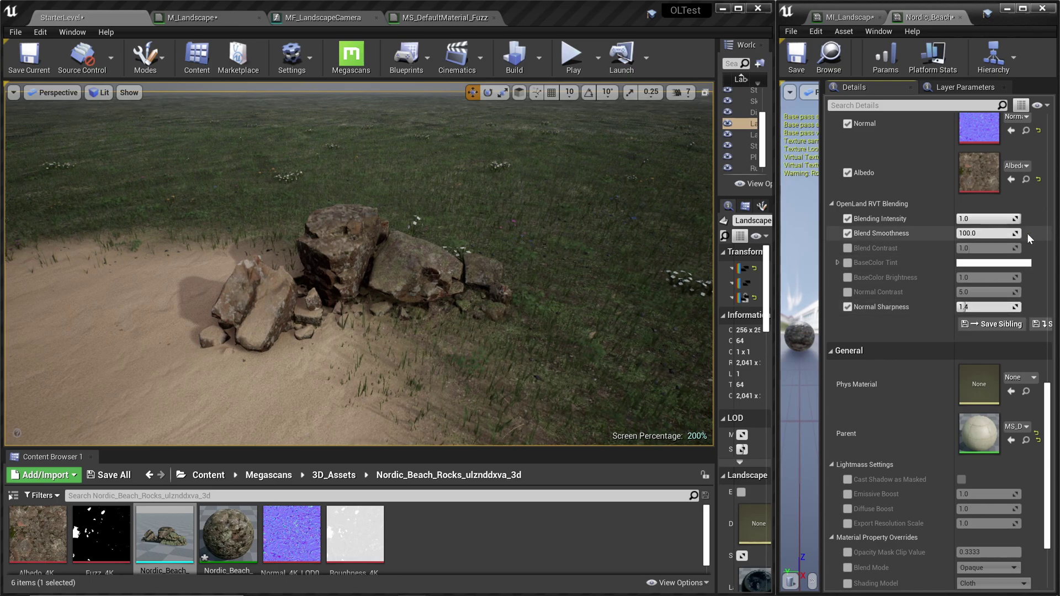
Switch the viewport to the Shader Complexity view mode and examine the landscape, grass and rocks.
scroll(496, 238, down, 3)
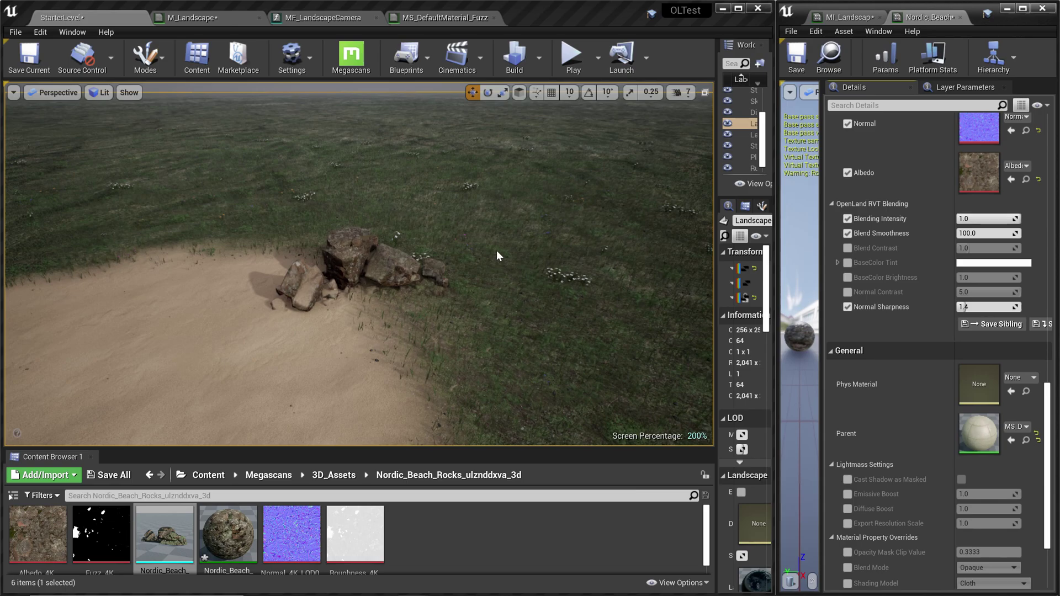
right_drag(497, 256, 498, 254)
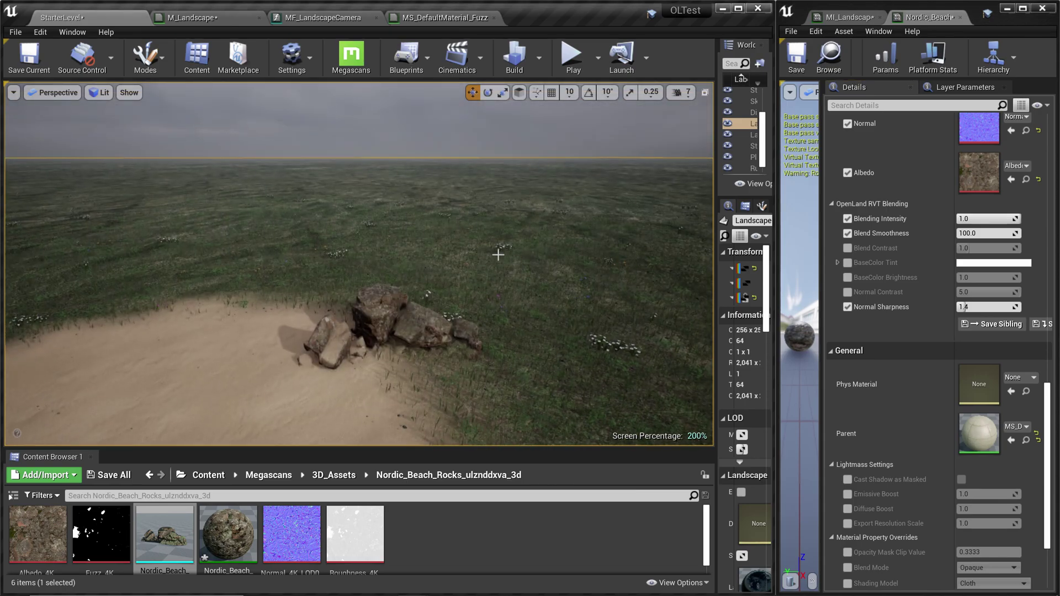
click(70, 95)
click(93, 95)
click(93, 95)
click(93, 95)
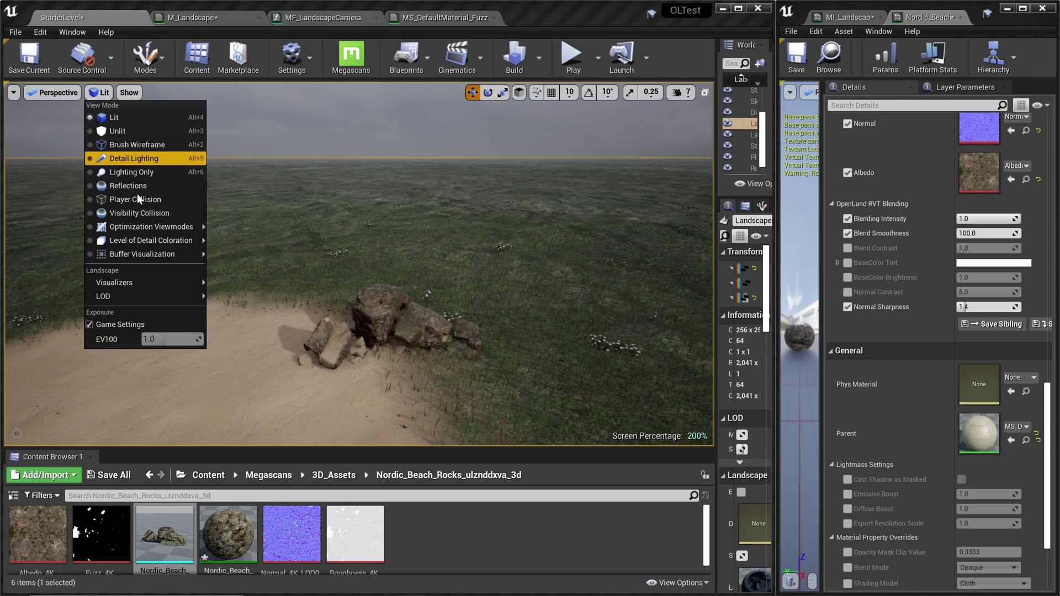
mouse_move(147, 226)
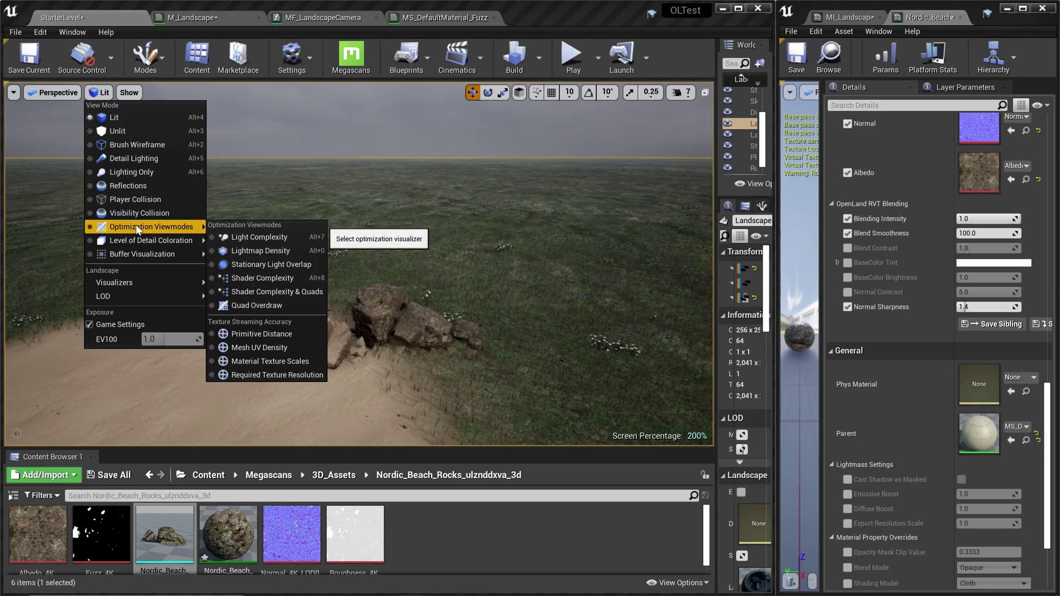
click(247, 279)
right_drag(317, 245, 138, 309)
right_drag(359, 264, 420, 326)
right_drag(293, 276, 359, 219)
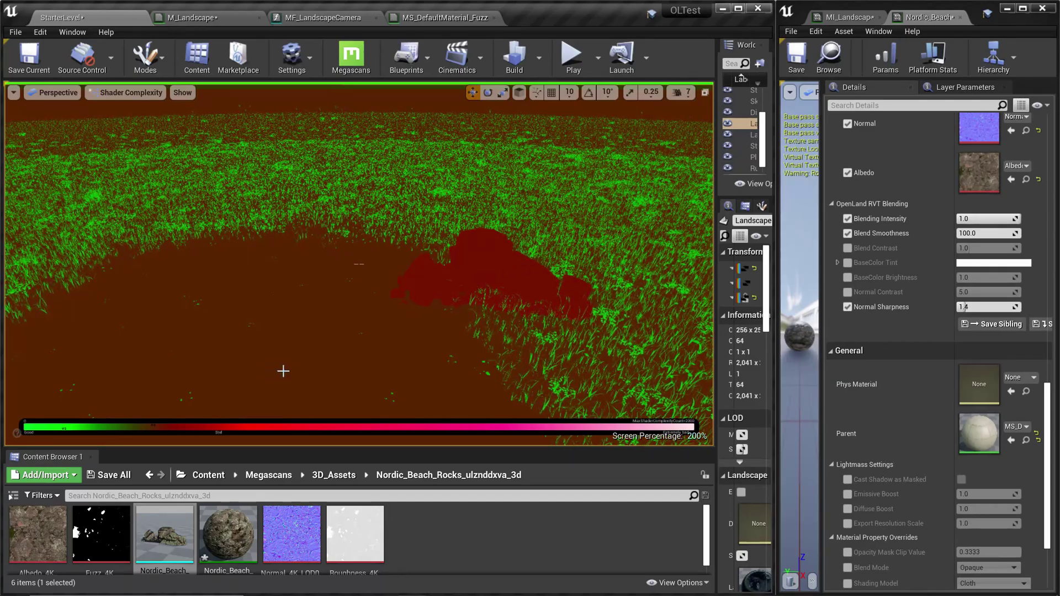
right_drag(283, 371, 364, 337)
right_drag(331, 368, 270, 345)
right_drag(369, 340, 296, 370)
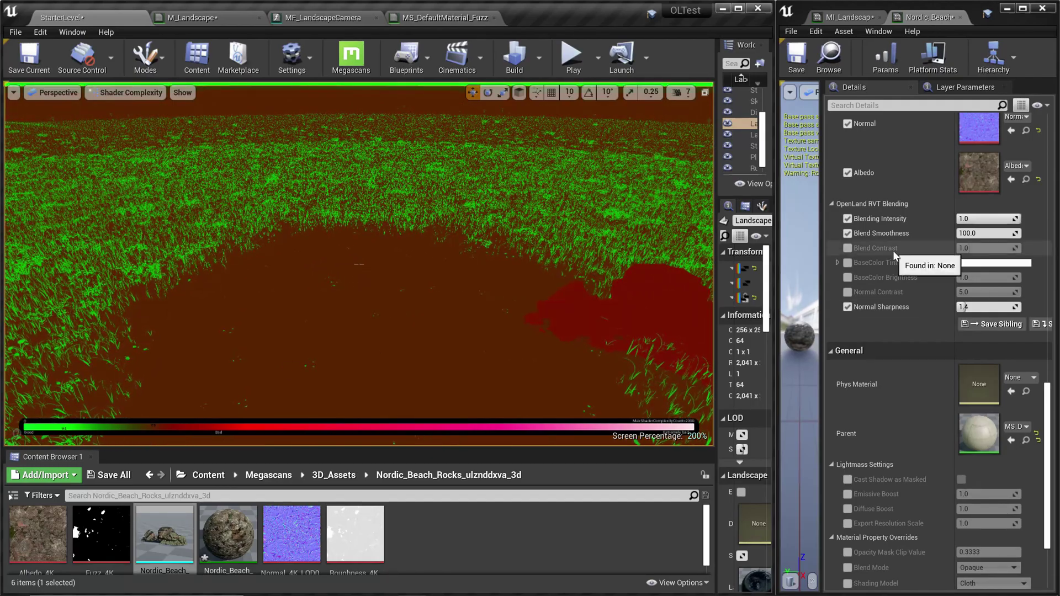
Enable Use RVT Cache in the landscape material instance and compare the landscape's shader complexity.
click(850, 20)
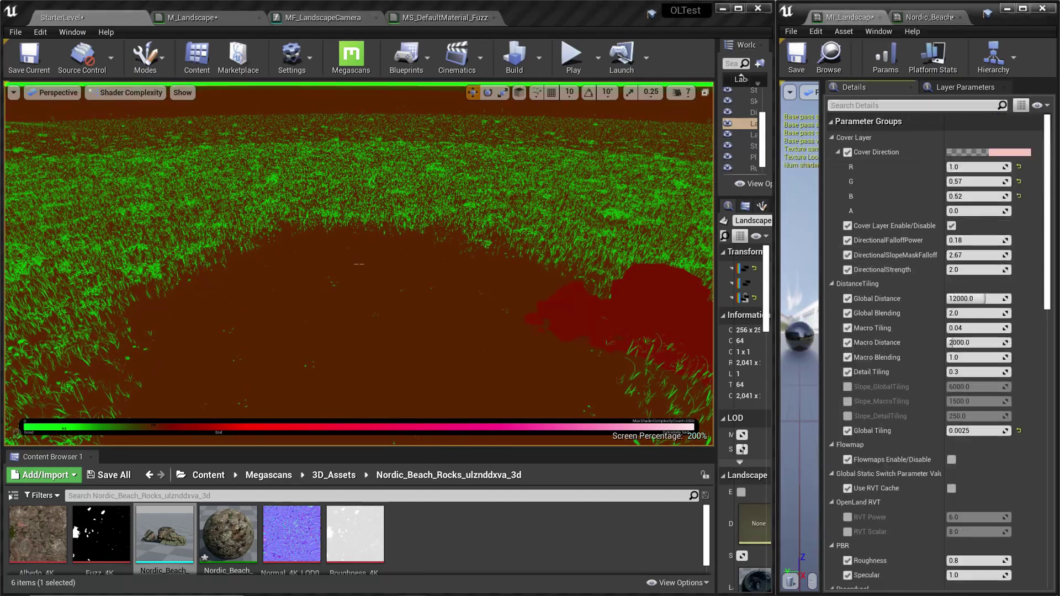
click(914, 105)
text(RVT)
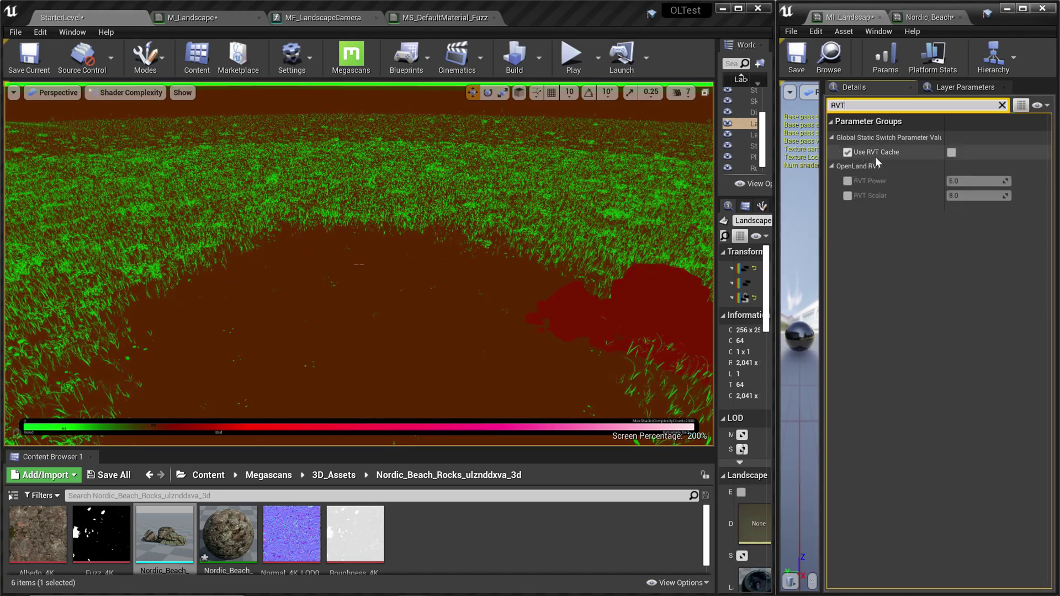
click(951, 152)
mouse_move(359, 264)
right_down()
mouse_move(358, 215)
mouse_move(359, 257)
right_up()
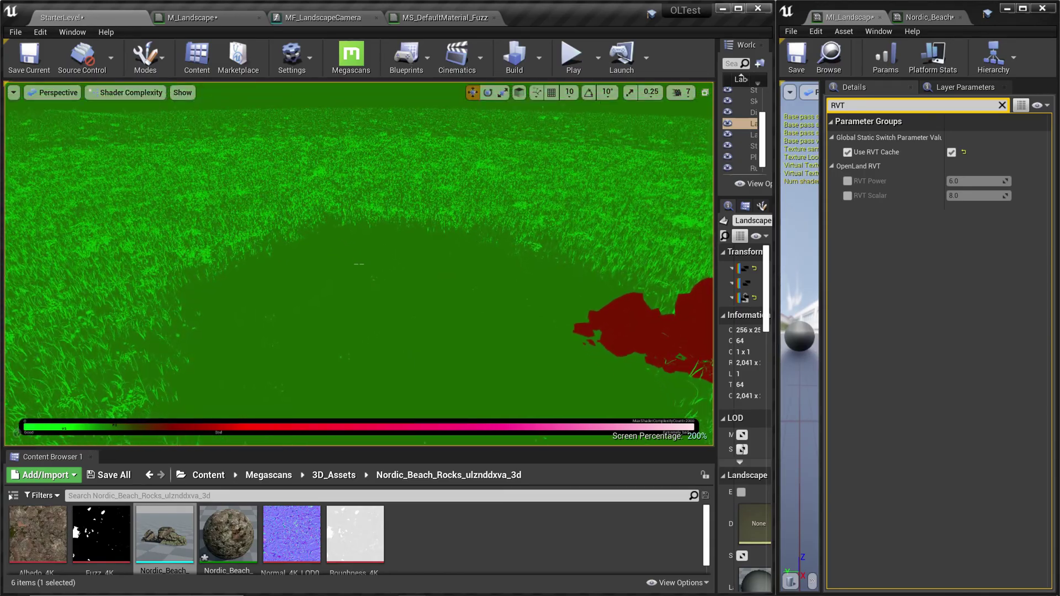
right_drag(622, 225, 289, 204)
Return the viewport to the Lit view mode and inspect the landscape from a distance.
click(130, 96)
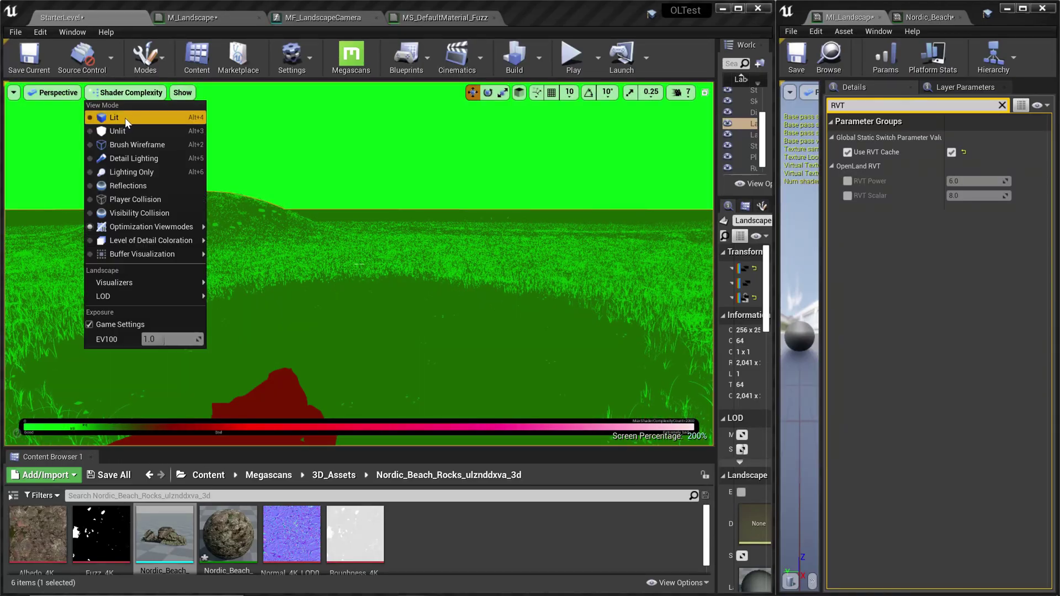
click(113, 117)
mouse_move(357, 260)
right_down()
mouse_move(474, 295)
mouse_move(270, 284)
mouse_move(364, 276)
mouse_move(386, 259)
mouse_move(352, 273)
right_up()
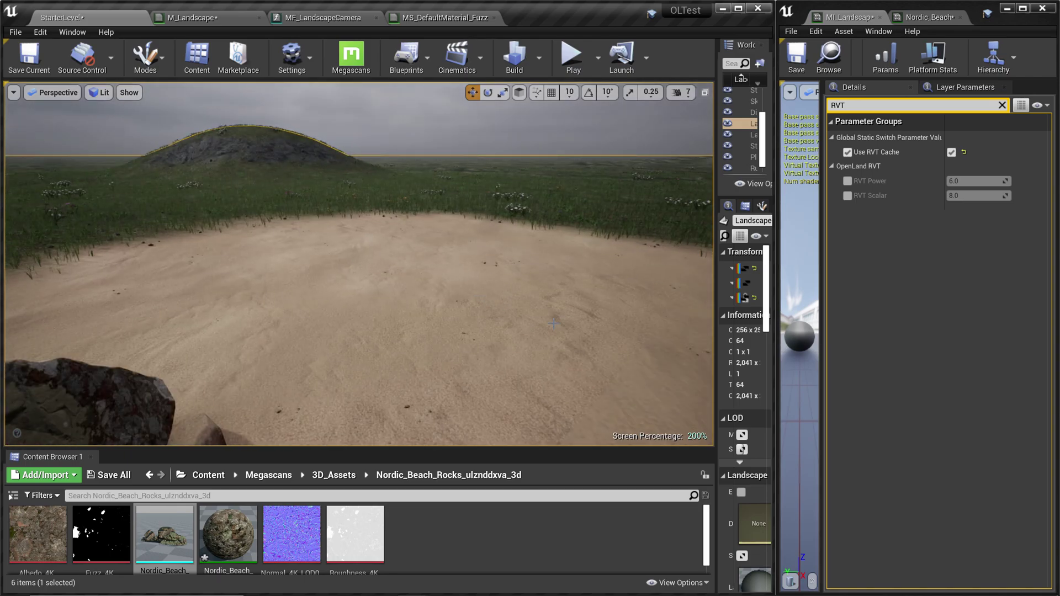
right_drag(352, 273, 352, 273)
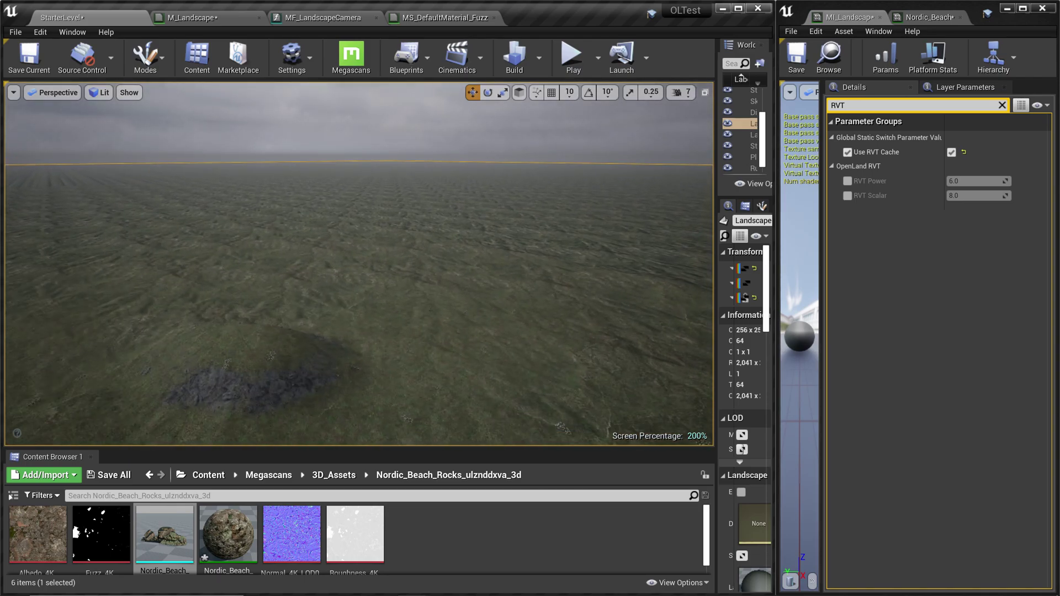
Toggle the landscape material instance's Use RVT Cache option to compare how the distant terrain looks.
click(950, 154)
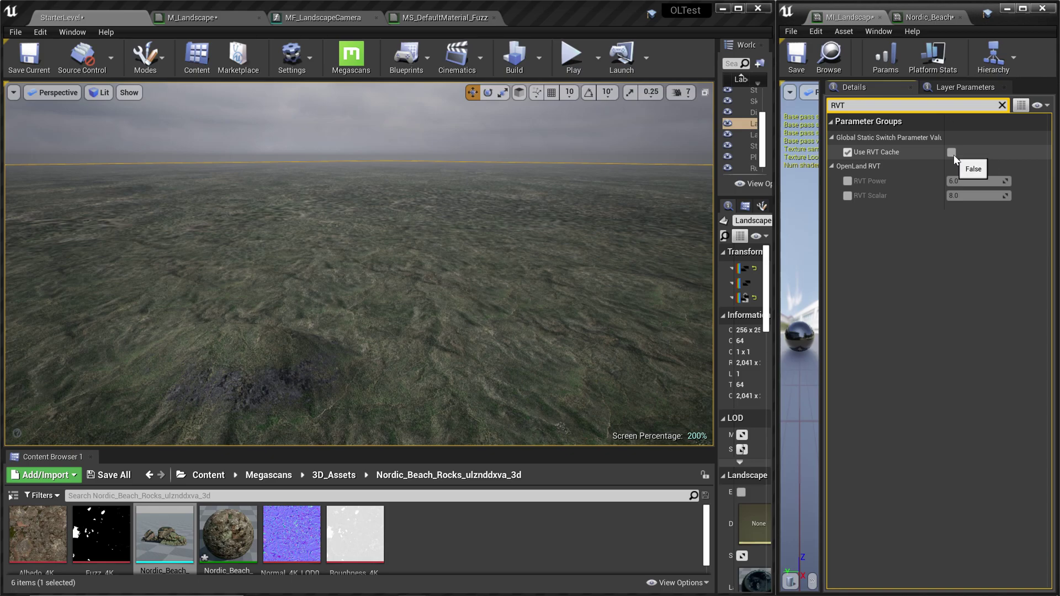
click(952, 153)
key(q)
right_drag(454, 182, 455, 177)
key(d)
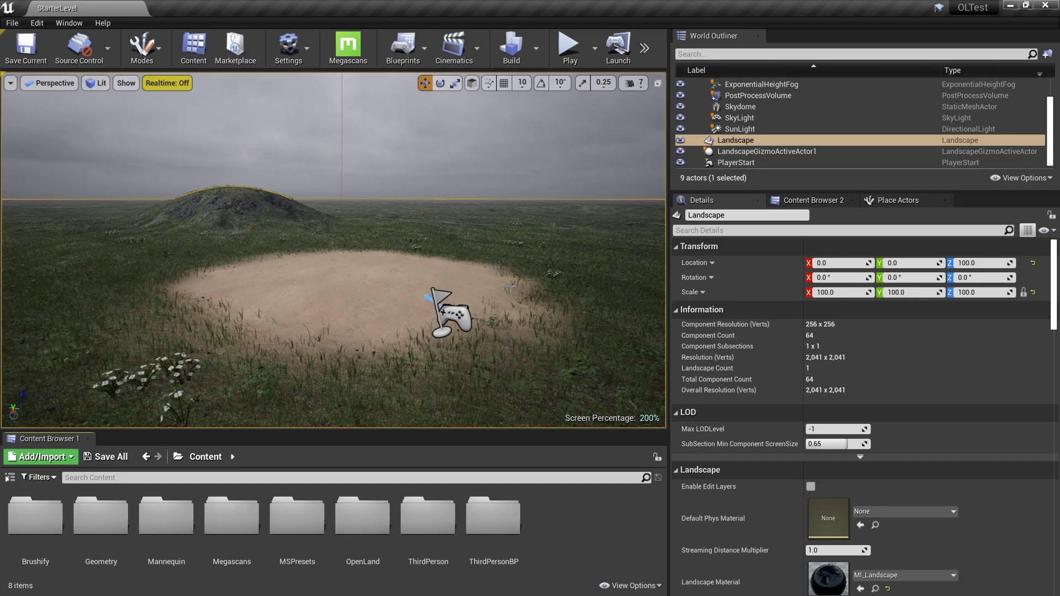
Open the Project Settings, search for "virtu" and locate the virtual texture options under Engine - Rendering.
right_drag(529, 252, 504, 280)
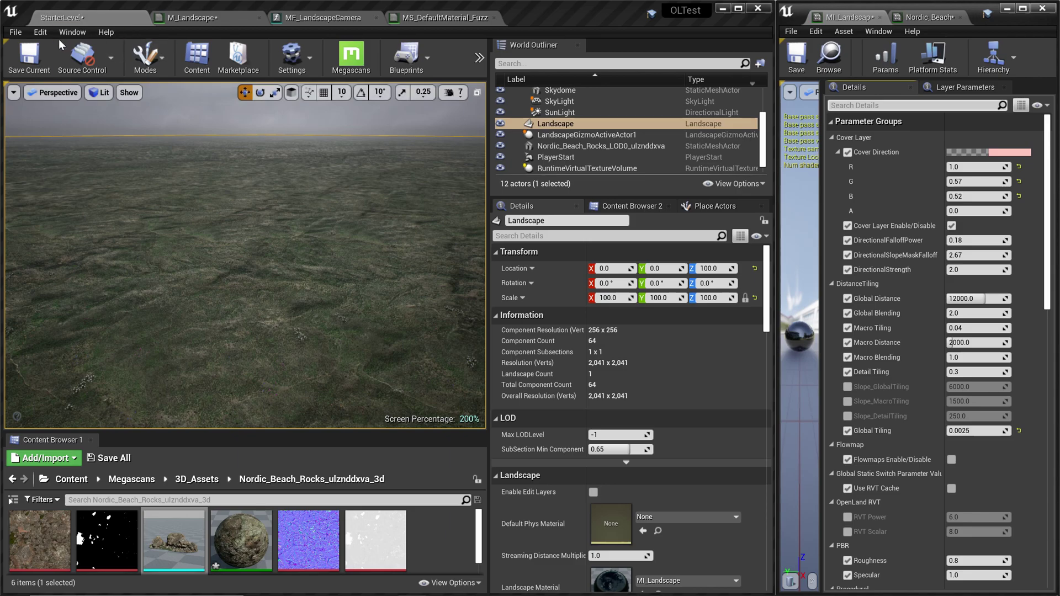
click(41, 33)
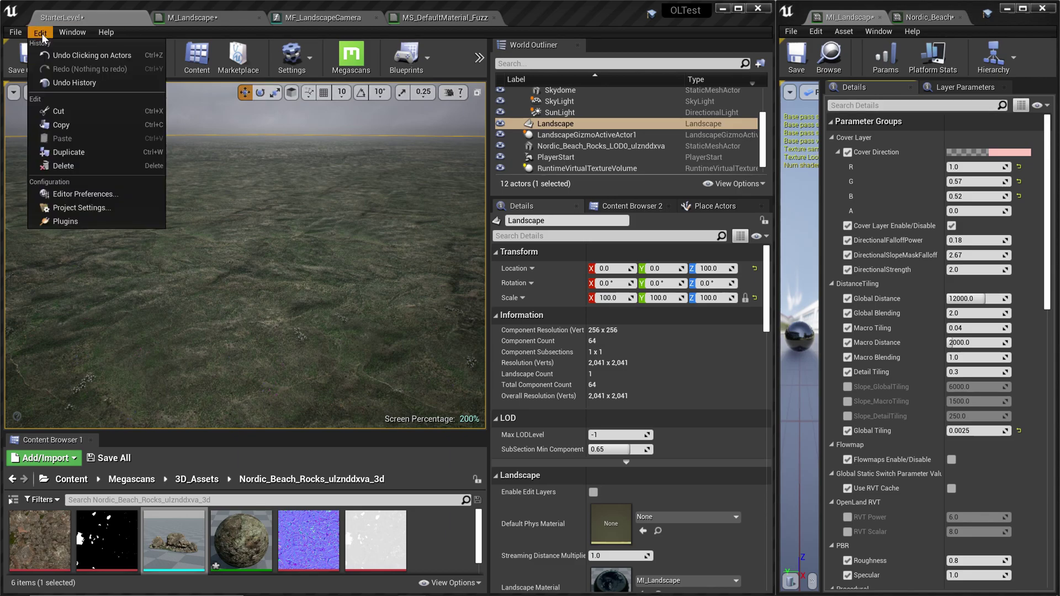
click(90, 207)
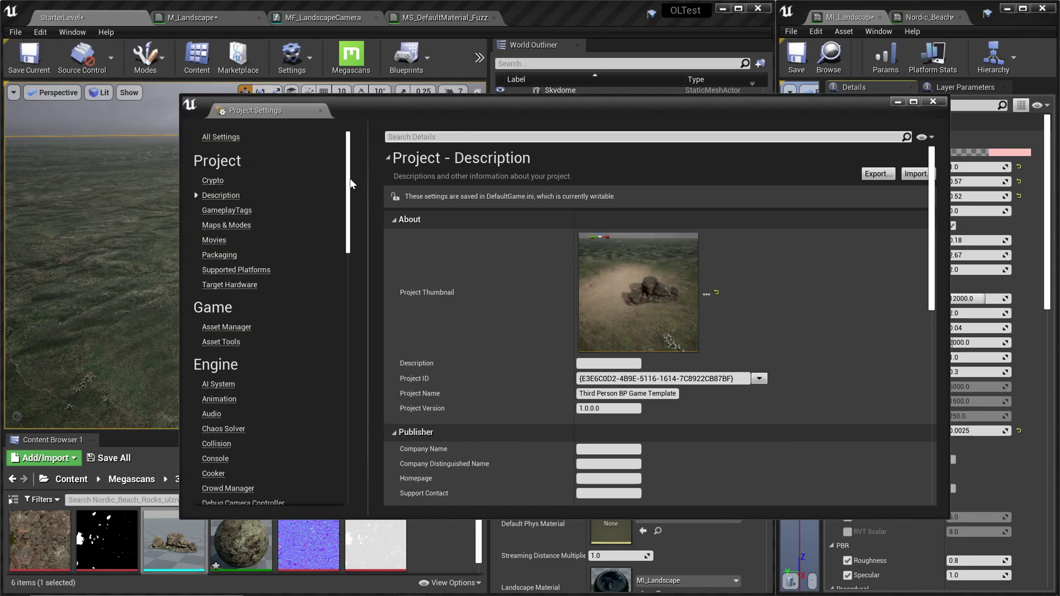
text(virtu)
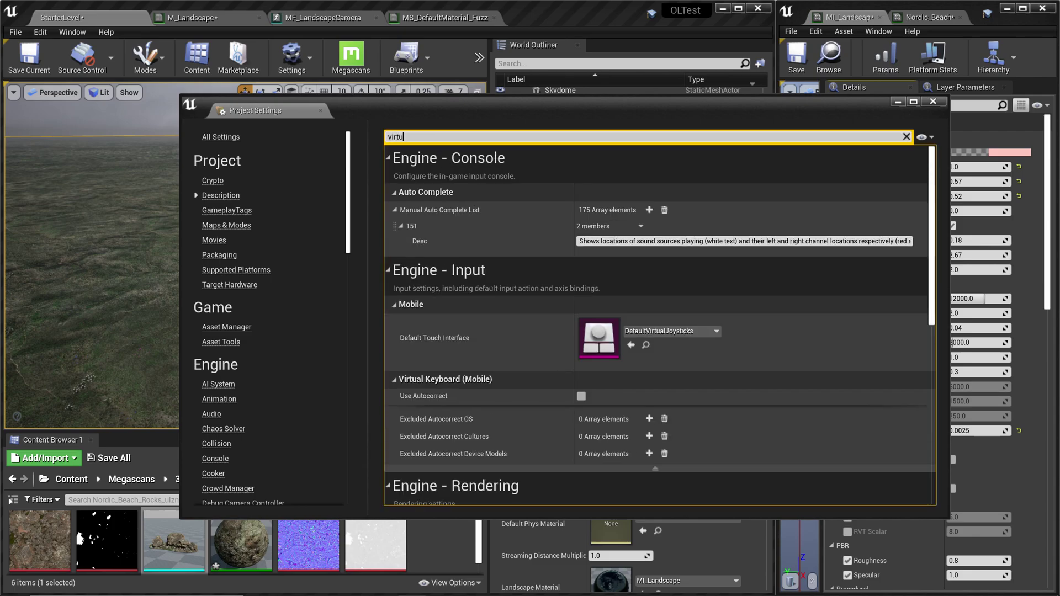
scroll(529, 421, down, 1)
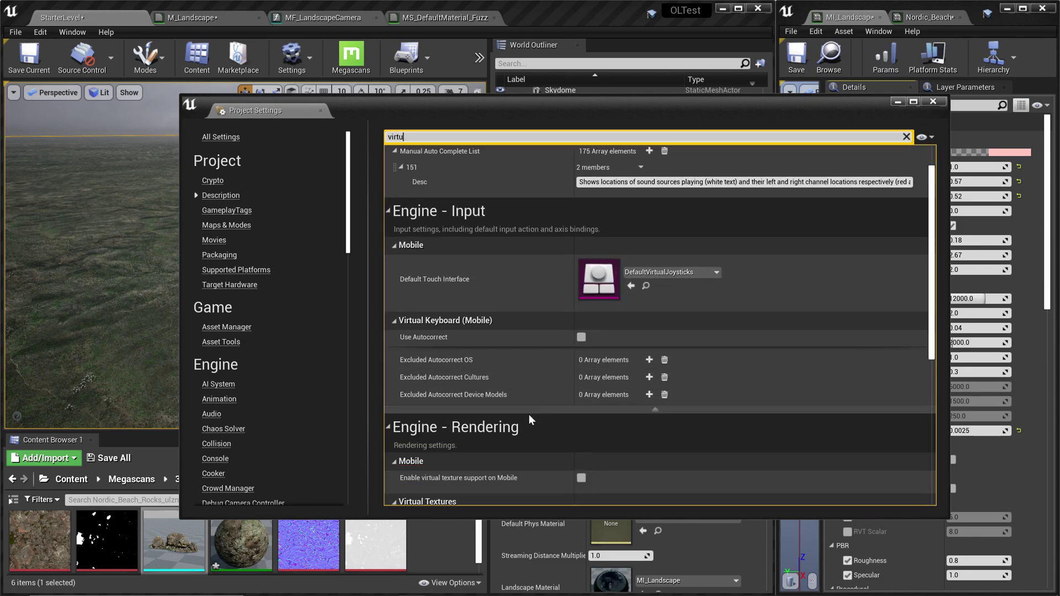
scroll(533, 460, down, 1)
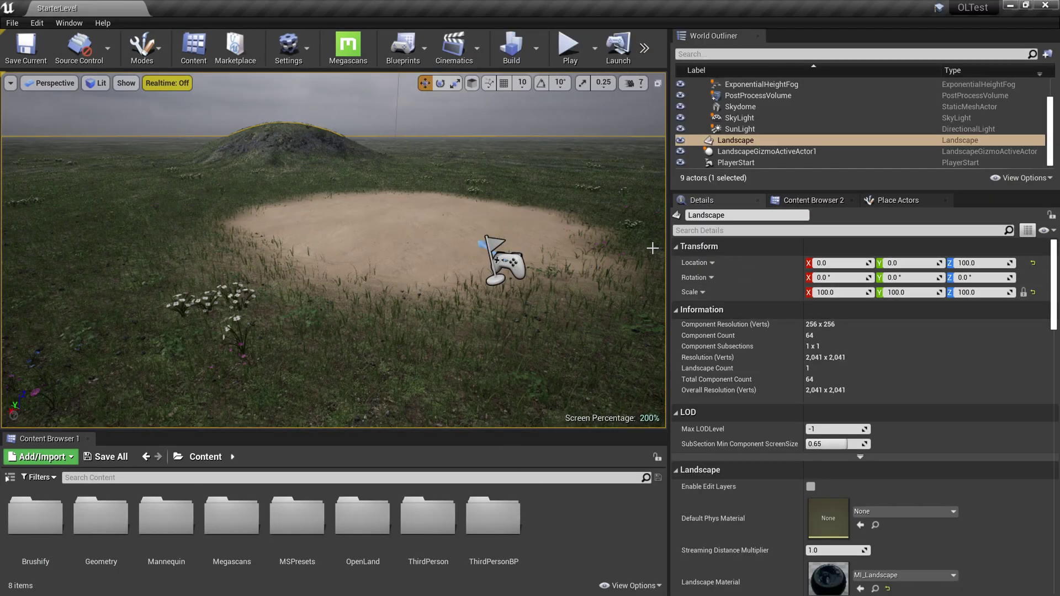
Open the Landscape actor's MI_Landscape material instance in a window beside the level editor and find its parent material.
click(743, 140)
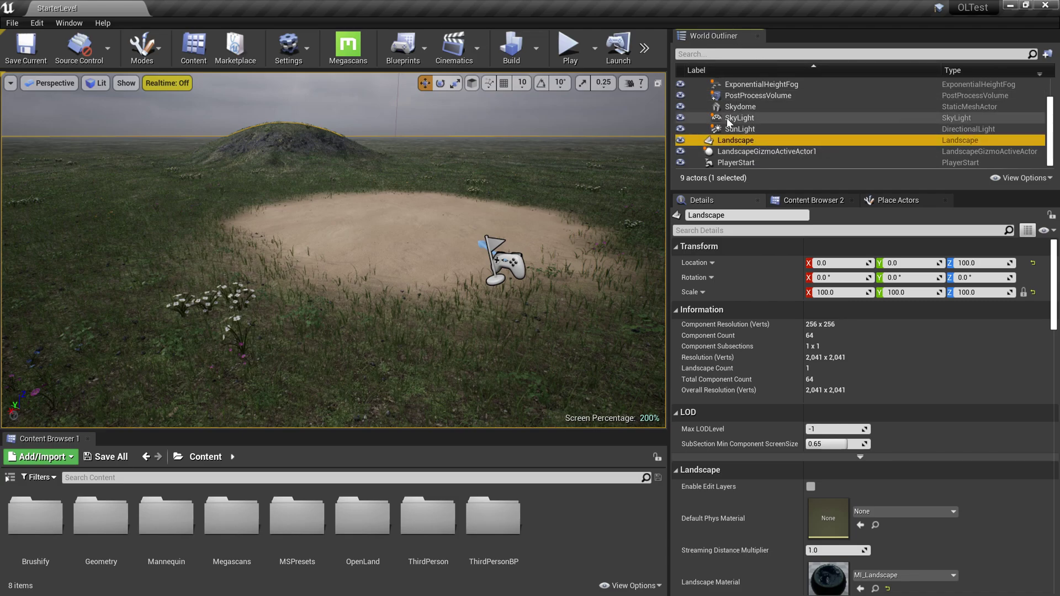
scroll(867, 417, down, 3)
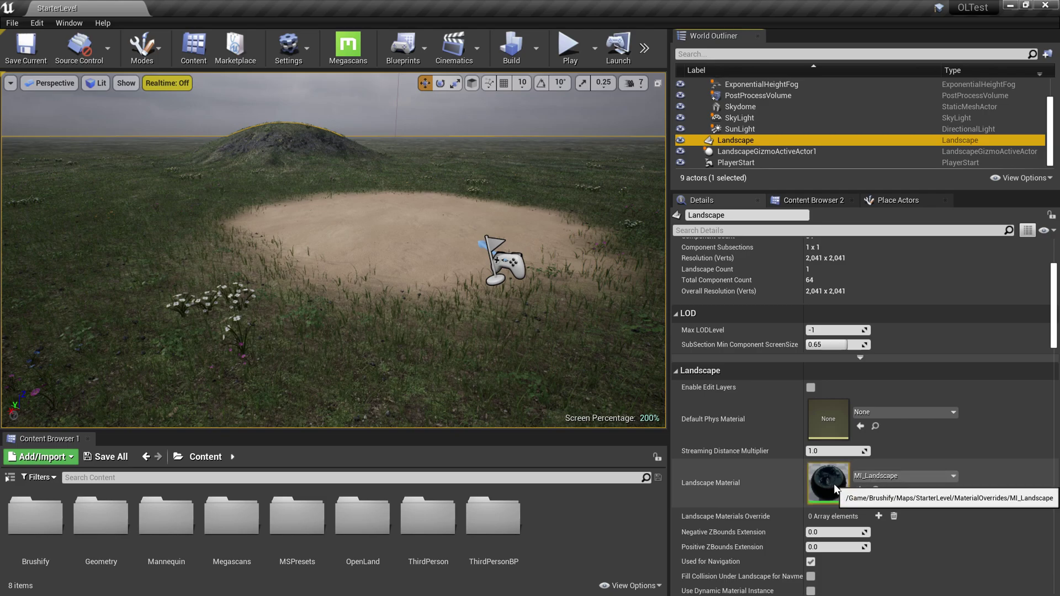
double_click(833, 483)
drag(665, 96, 665, 46)
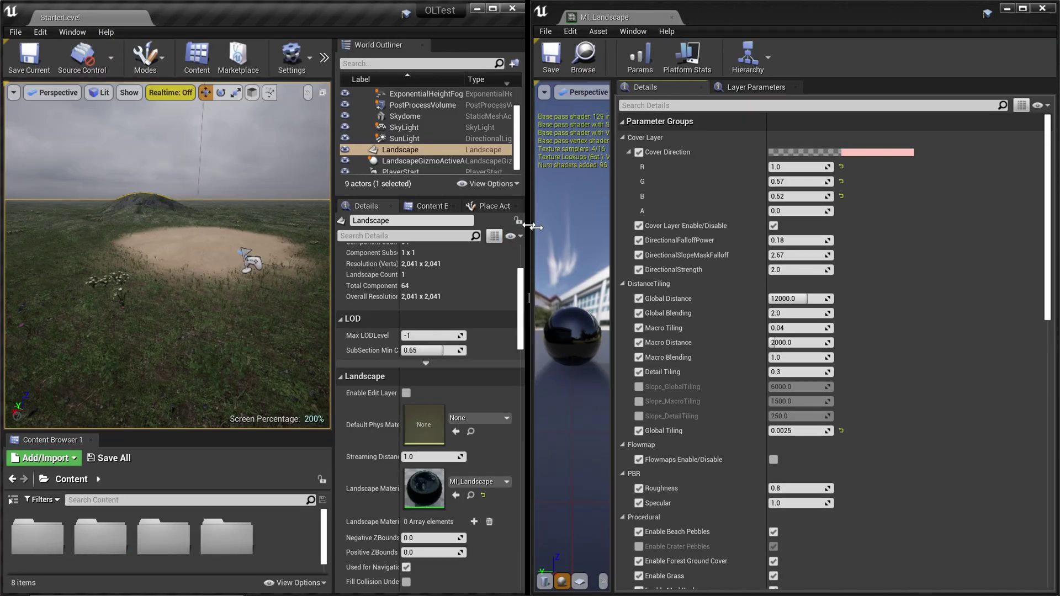
drag(1050, 232, 1051, 522)
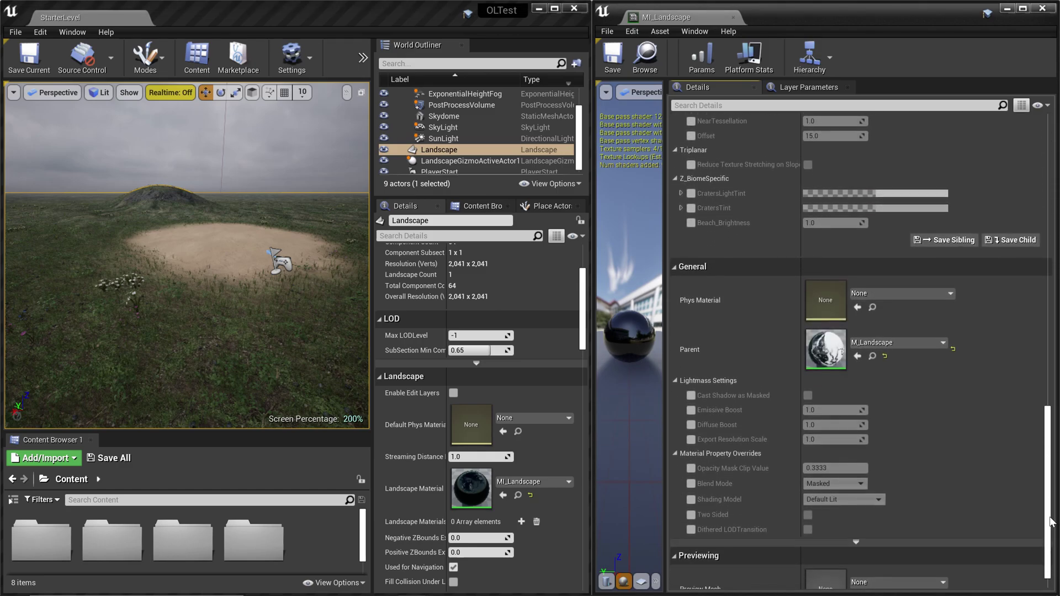
Open the parent material M_Landscape, dock its editor next to the StarterLevel tab and widen that window.
double_click(826, 349)
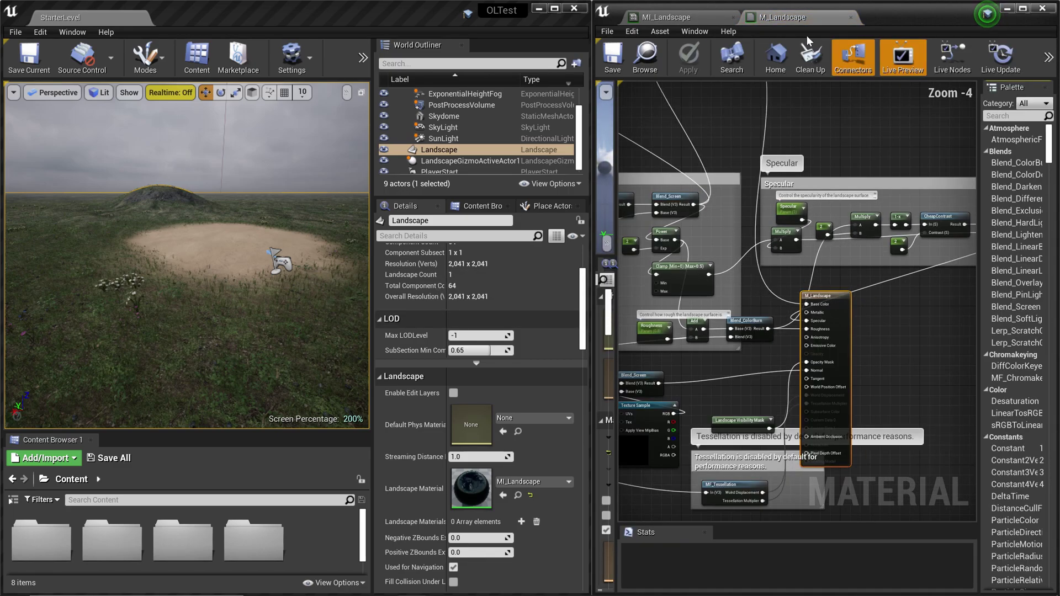
click(851, 17)
drag(172, 22, 178, 12)
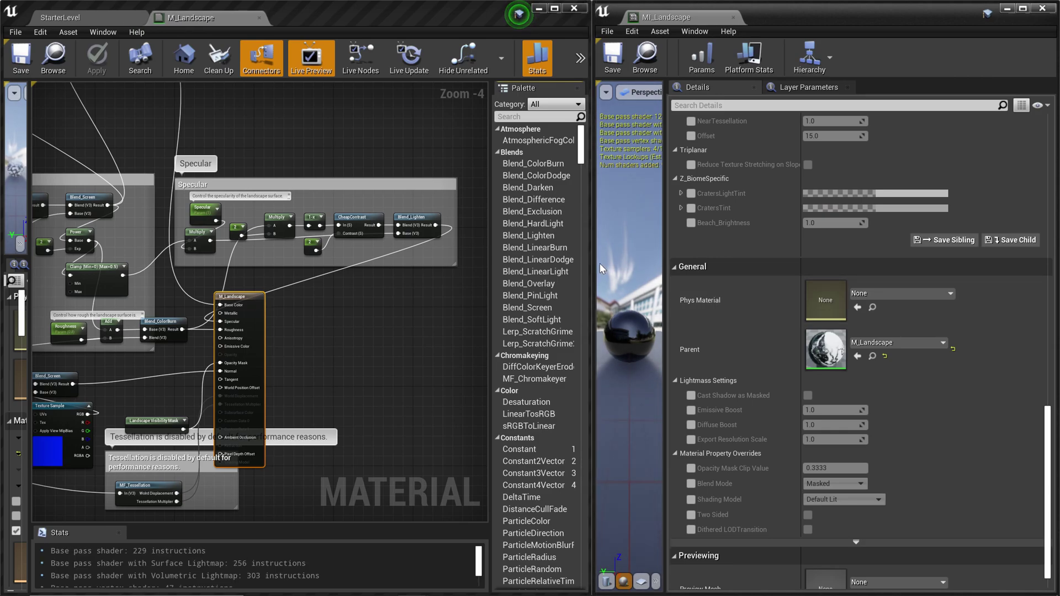
drag(600, 267, 900, 267)
Move the M_Landscape result node clear of the graph and add a MakeMaterialAttributes node near it.
scroll(523, 297, down, 1)
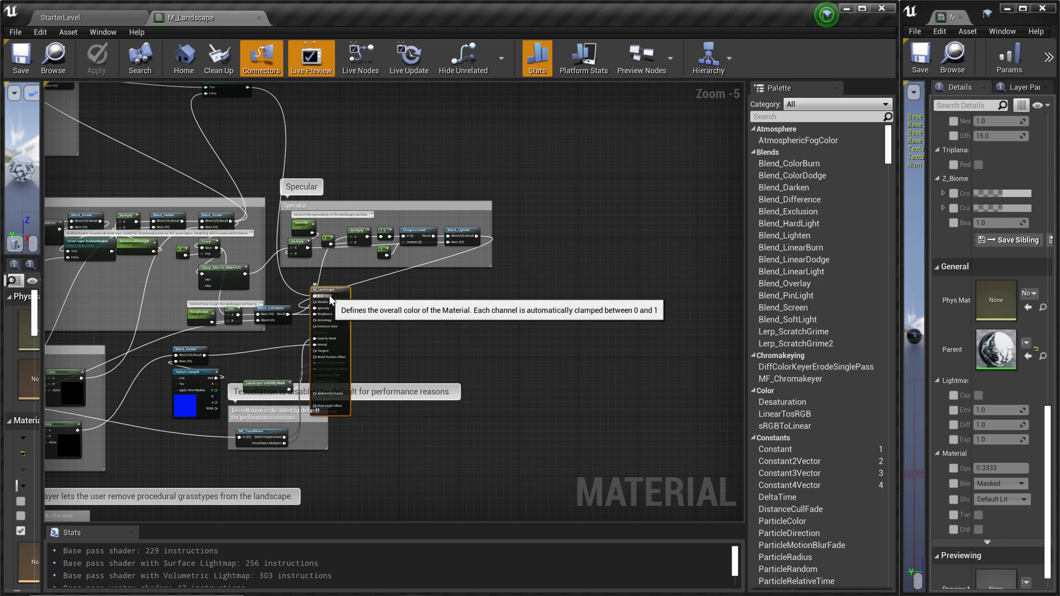
drag(324, 299, 579, 286)
scroll(598, 310, up, 2)
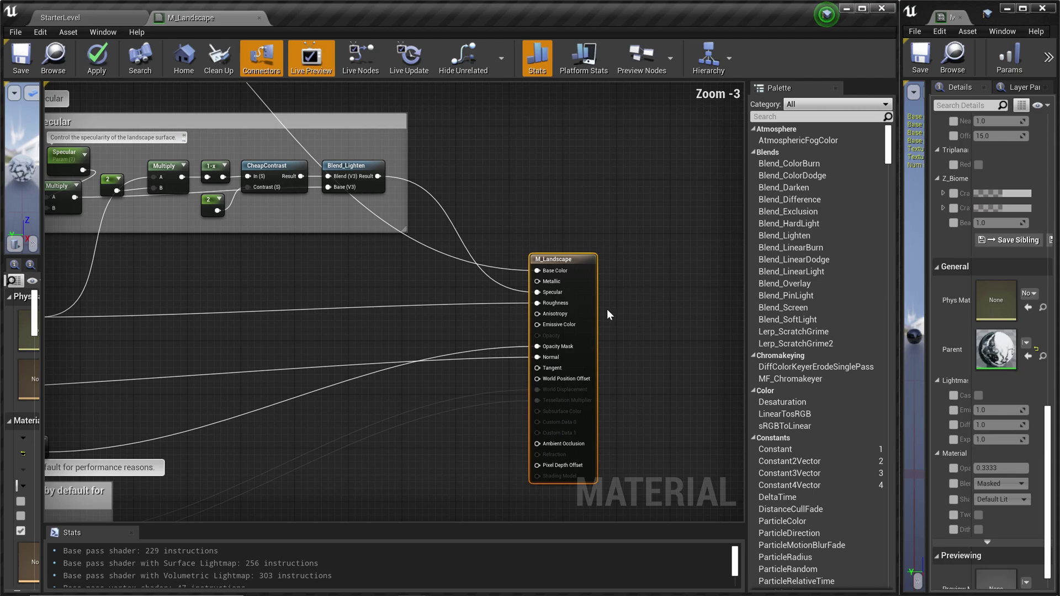
right_click(631, 255)
text(M)
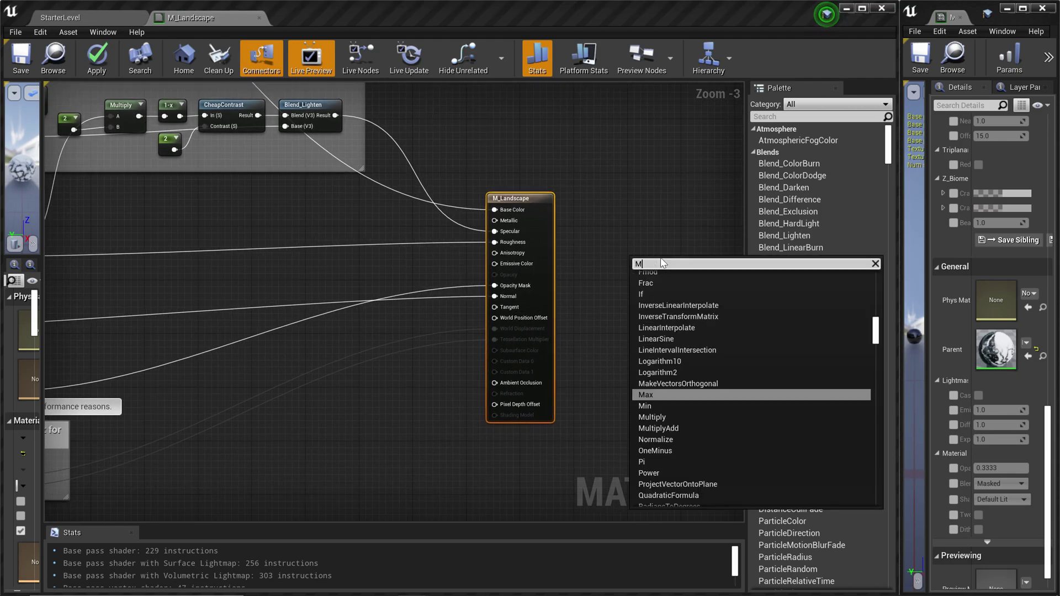
text(ake m)
click(670, 322)
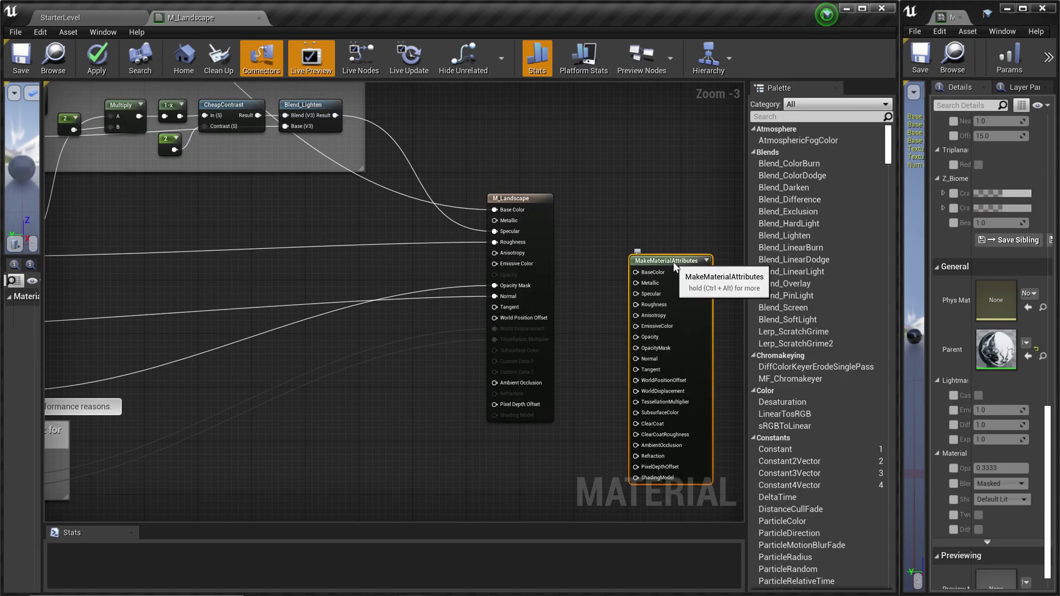
Align MakeMaterialAttributes with the M_Landscape result node and transfer all of the result node's input connections to the matching inputs.
drag(674, 262, 653, 200)
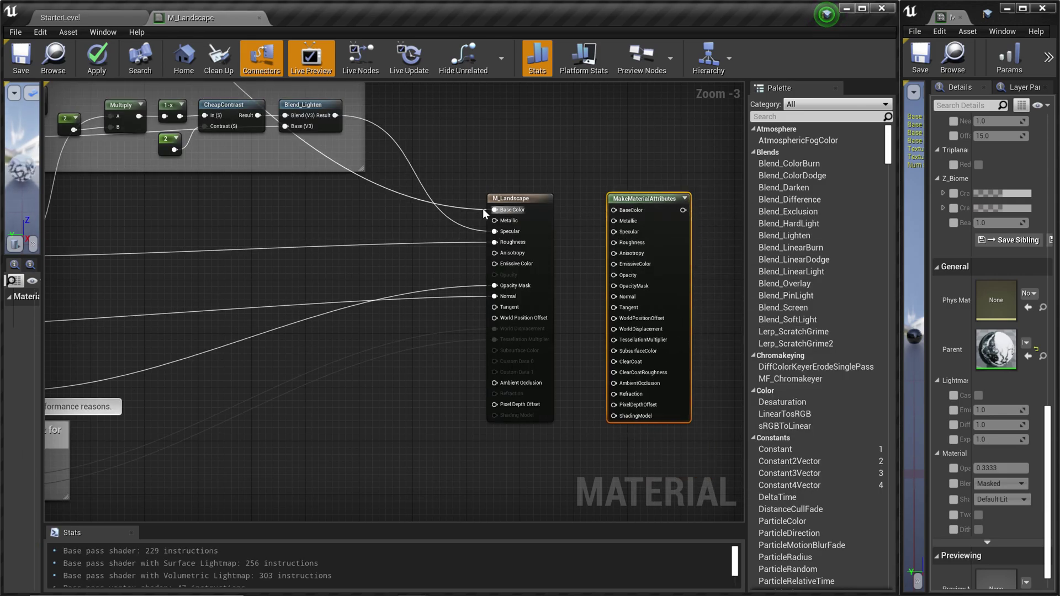
ctrl+drag(504, 219, 615, 211)
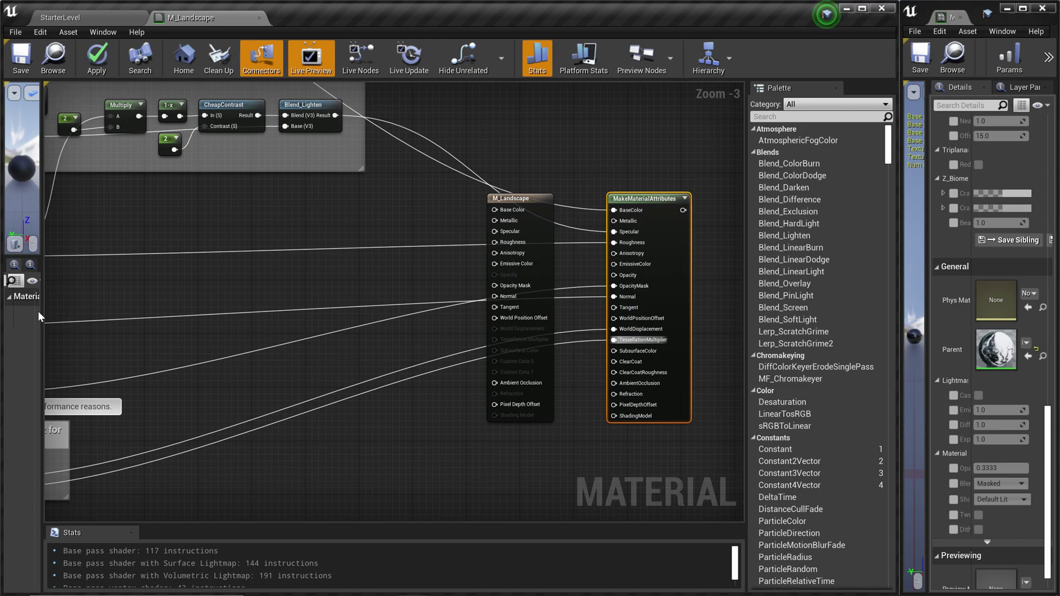
Enable Use Material Attributes in the M_Landscape material's details.
drag(50, 313, 177, 310)
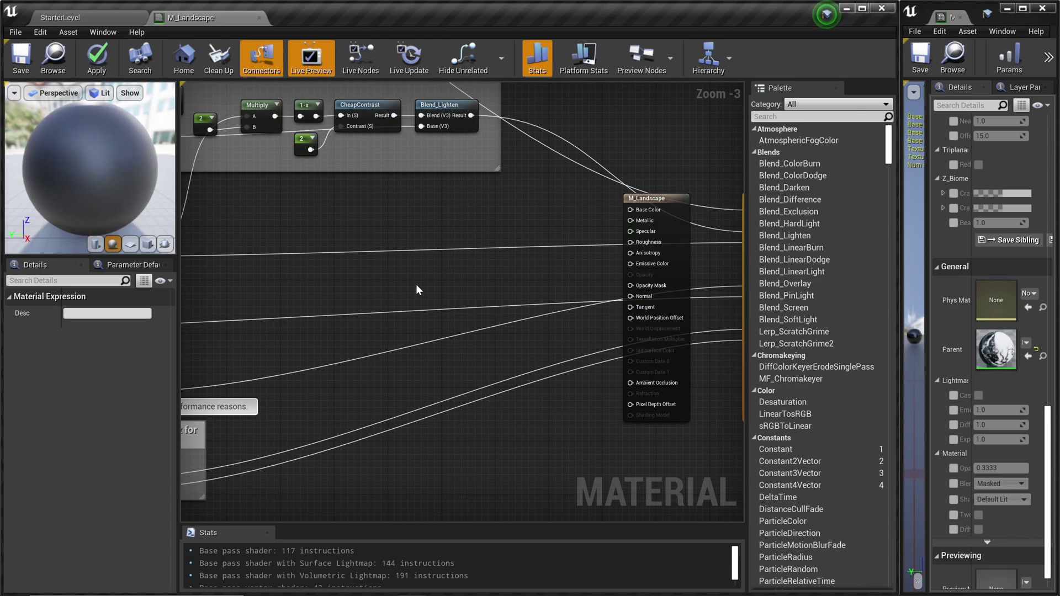
click(443, 280)
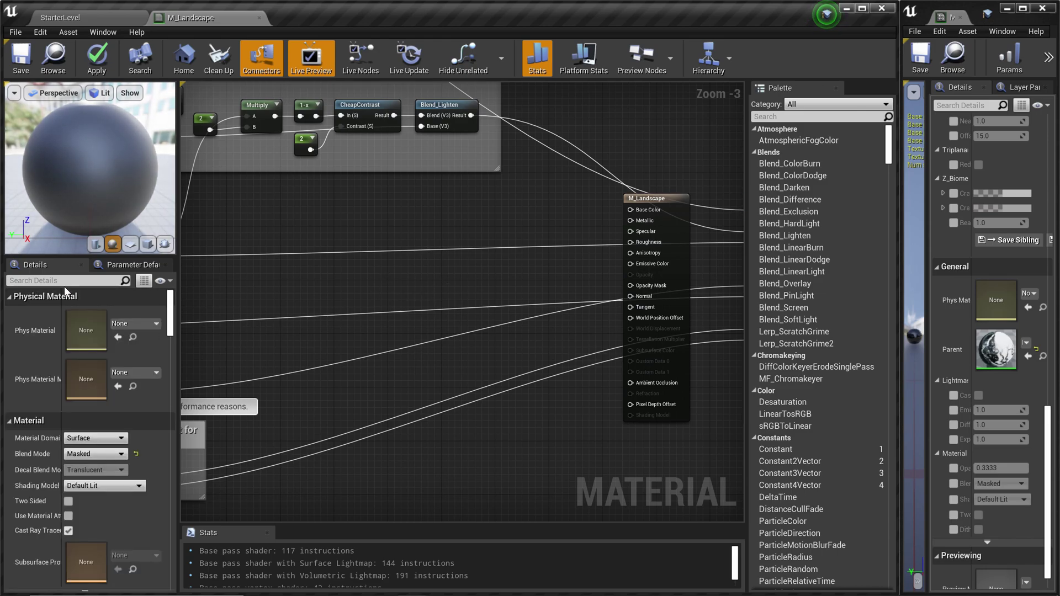
text(attr)
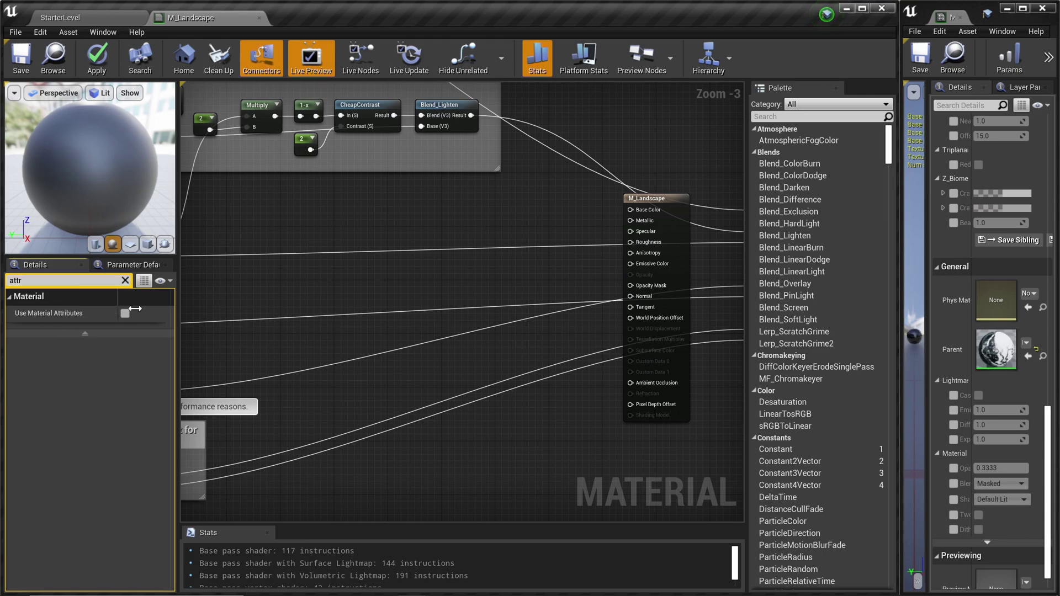
drag(118, 308, 134, 309)
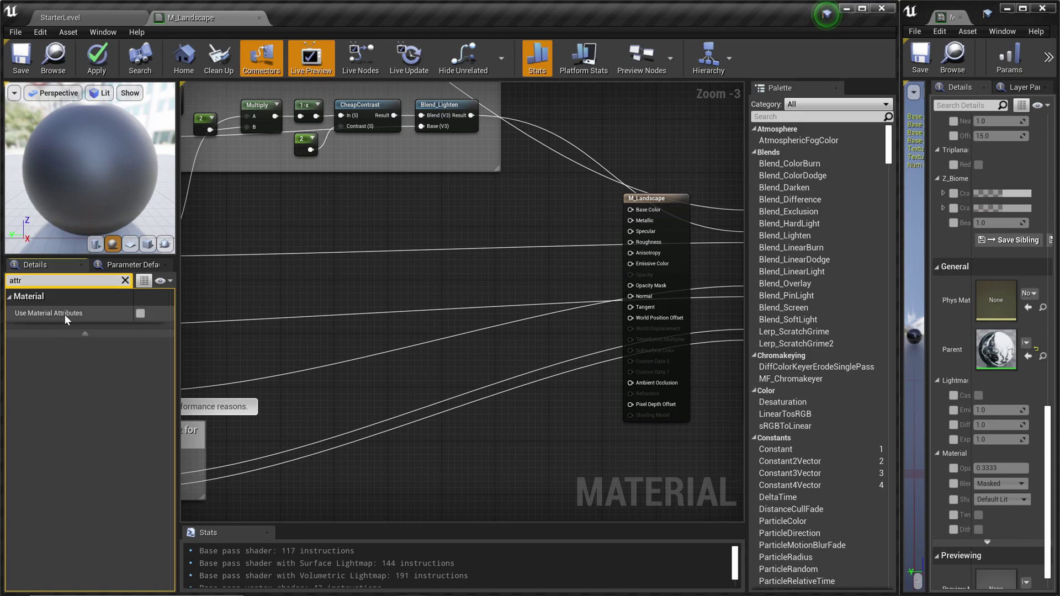
click(140, 313)
Place the M_Landscape result node beyond MakeMaterialAttributes and connect the MakeMaterialAttributes output to its Material Attributes input.
drag(473, 205, 700, 213)
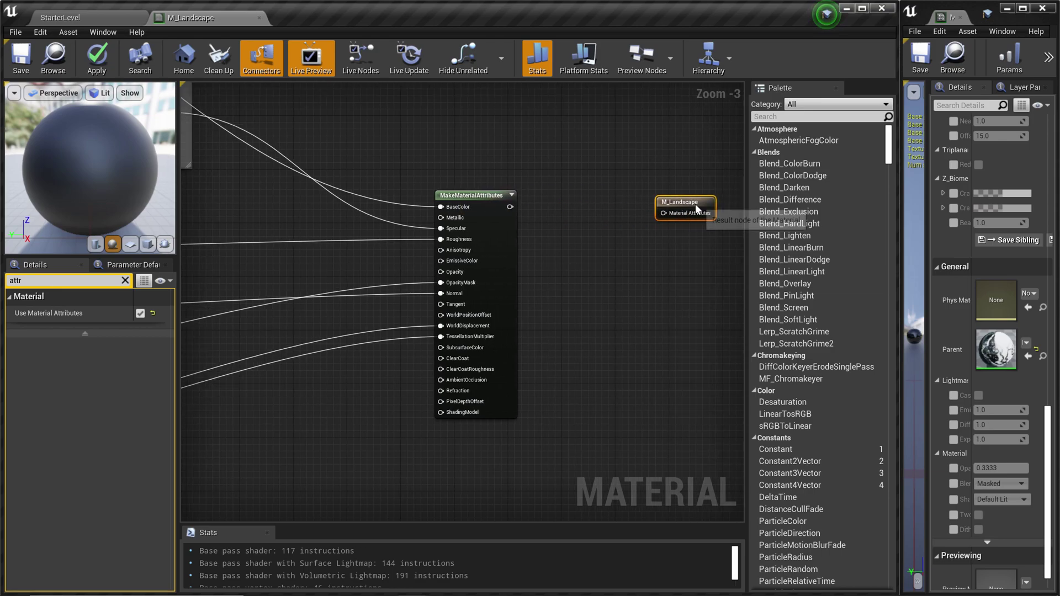
drag(510, 207, 656, 199)
Add an OpenLand_RVT_Prepare_Output node above the graph and connect the MakeMaterialAttributes output to its Material input.
right_drag(624, 261, 640, 415)
click(512, 171)
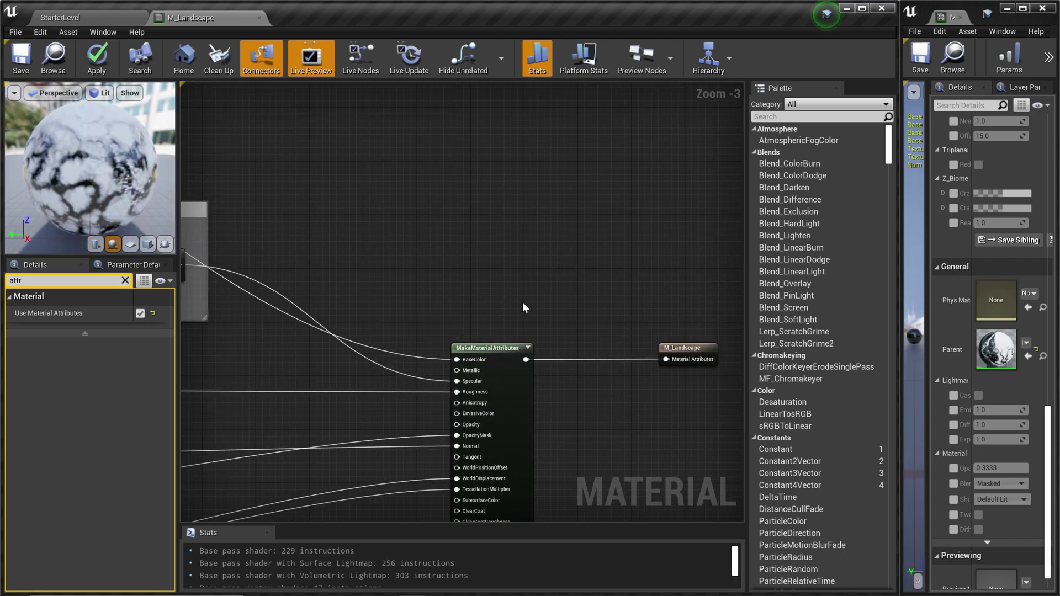
right_click(524, 169)
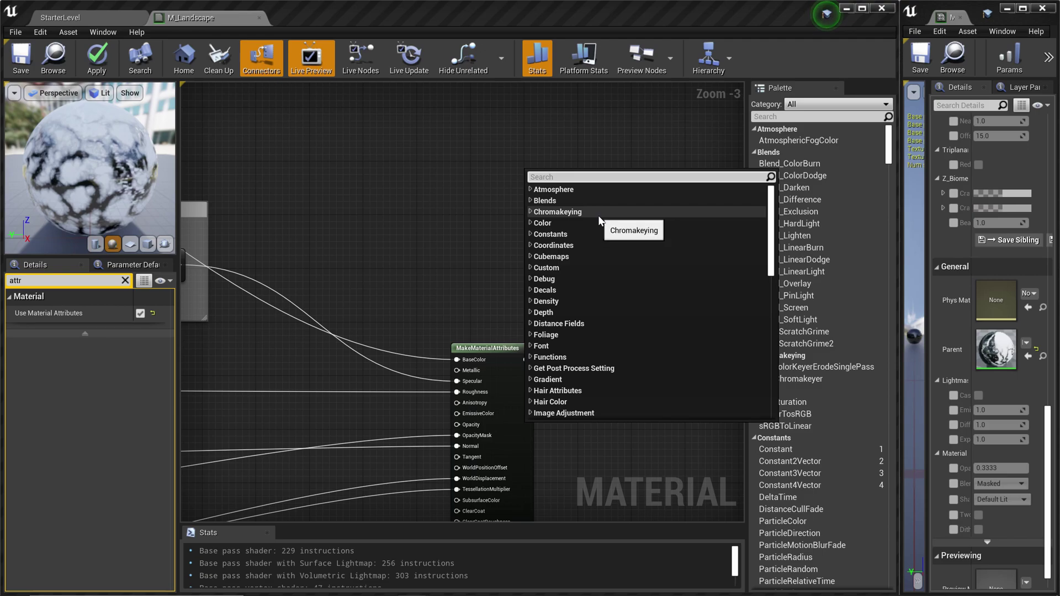
text(Ope)
text(n)
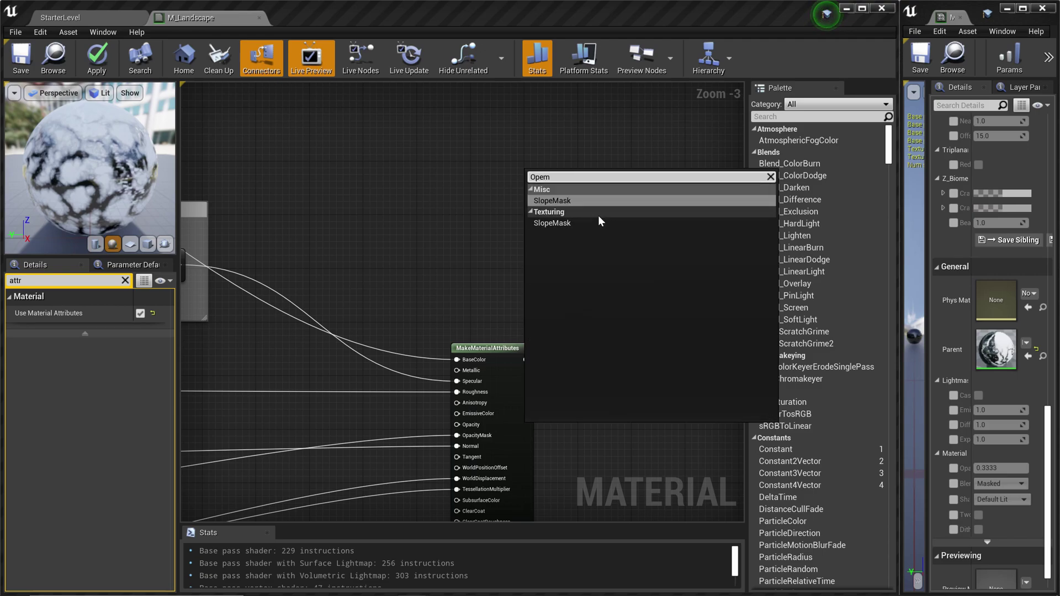
click(614, 223)
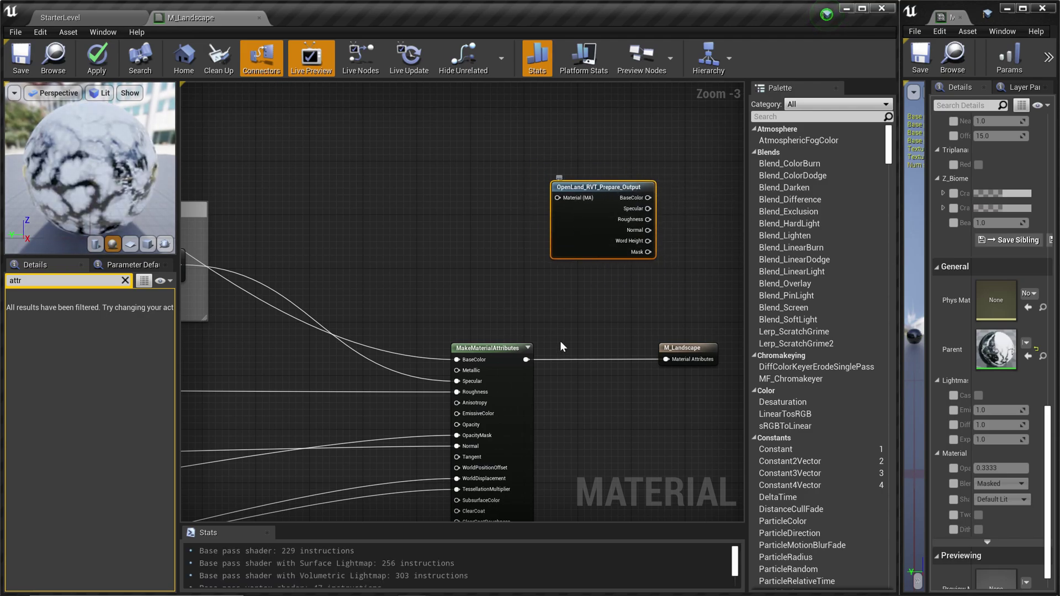
drag(526, 359, 558, 198)
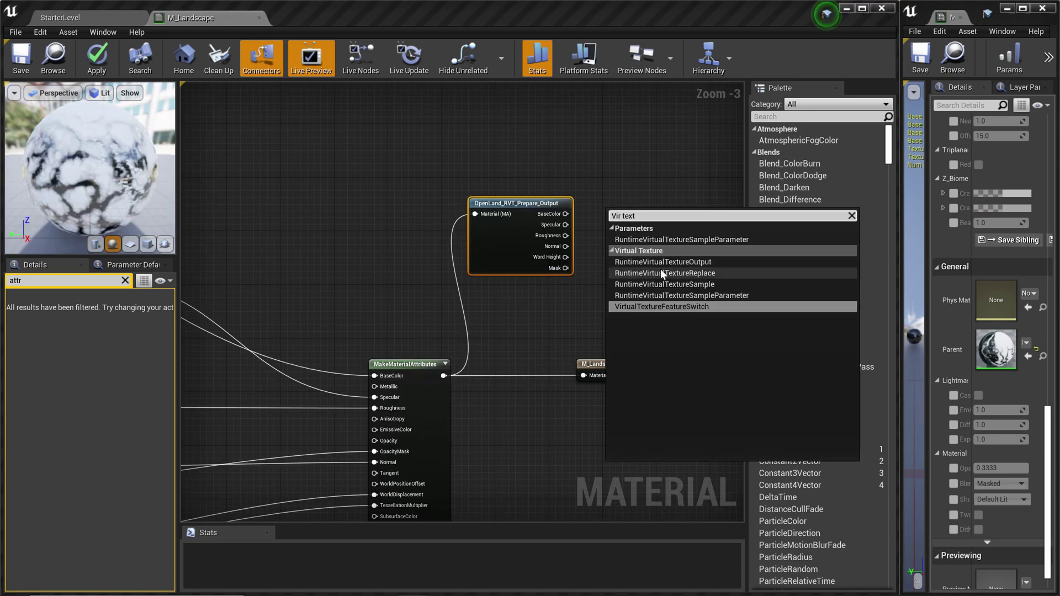
Add a RuntimeVirtualTextureOutput node and connect the BaseColor, Specular, Roughness, Normal, Word Height and Mask outputs of OpenLand_RVT_Prepare_Output to it.
click(684, 261)
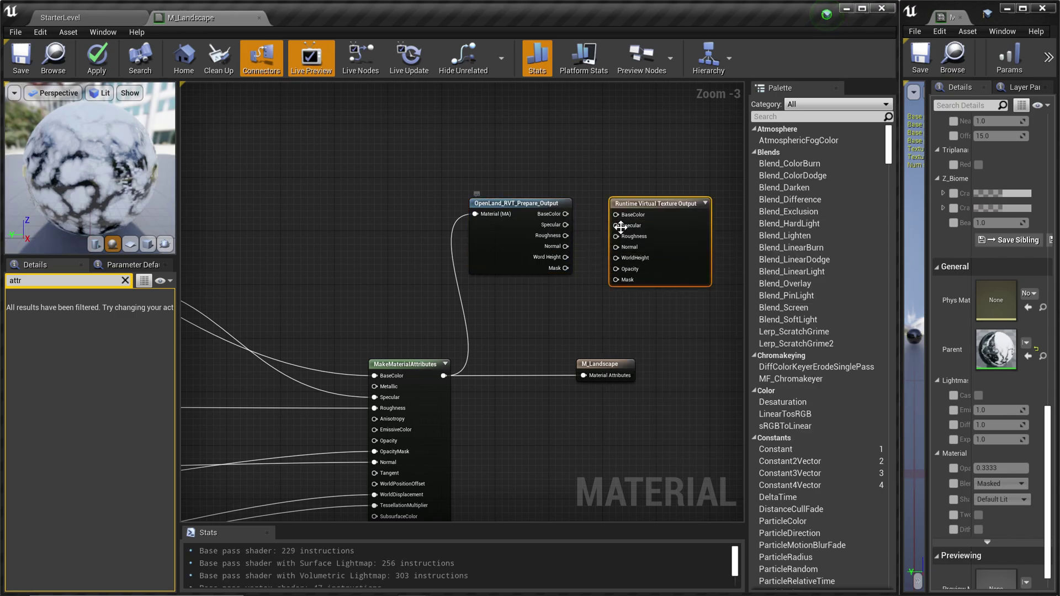
click(578, 251)
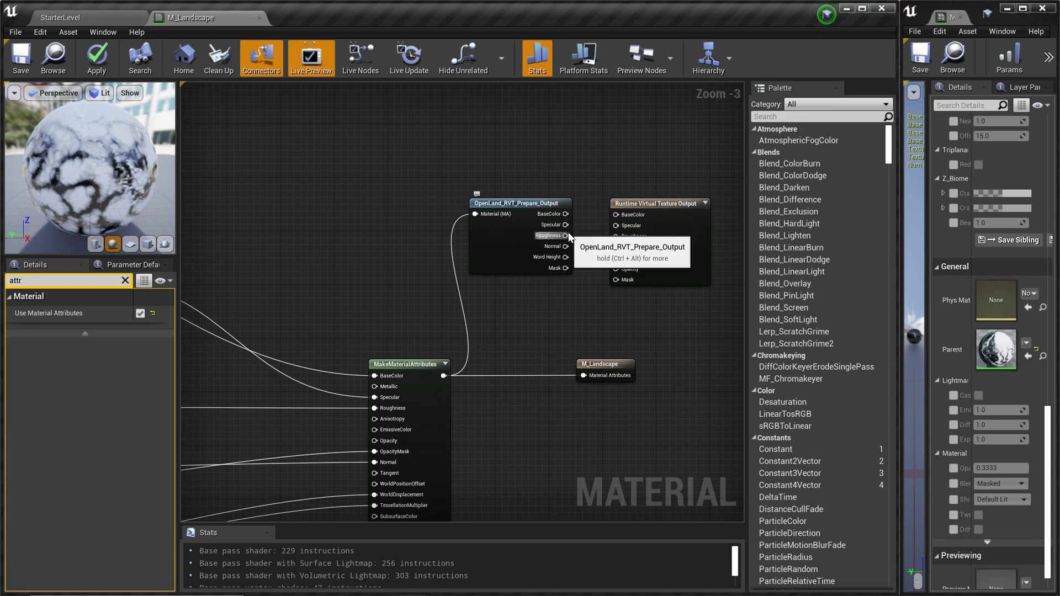
drag(566, 215, 615, 215)
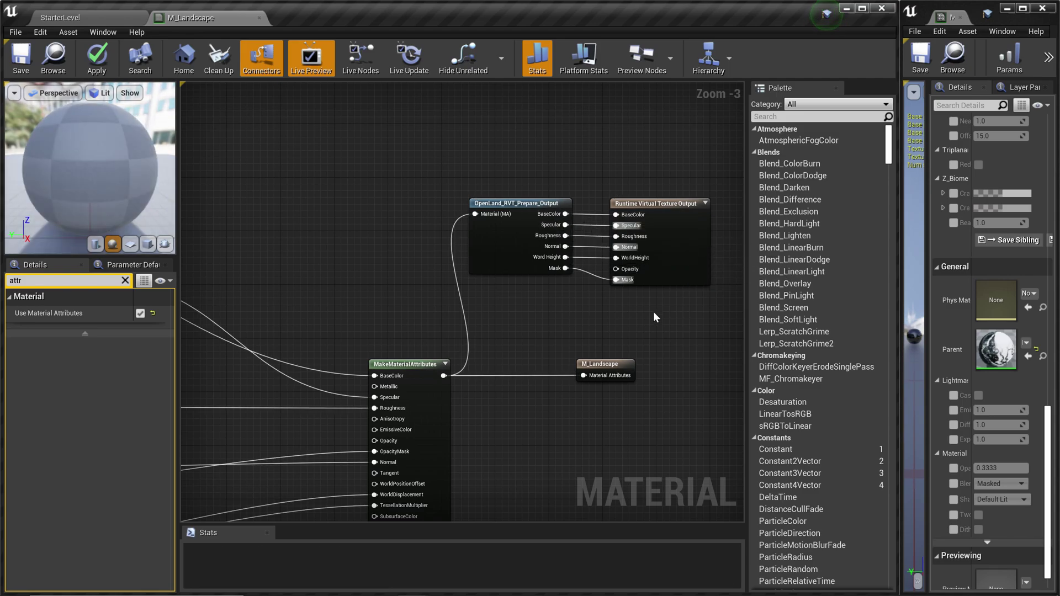
Make room near the result node and add a static switch parameter named Use RVT Cache, with an OpenLand_RVT_Sample node feeding its True input.
drag(620, 369, 640, 369)
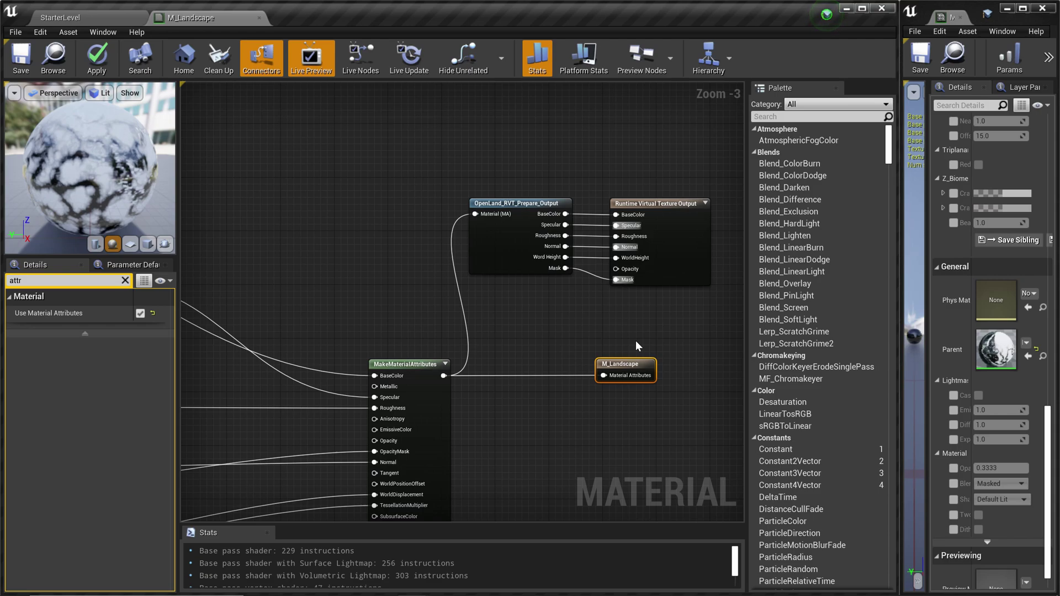
key(ctrl+z)
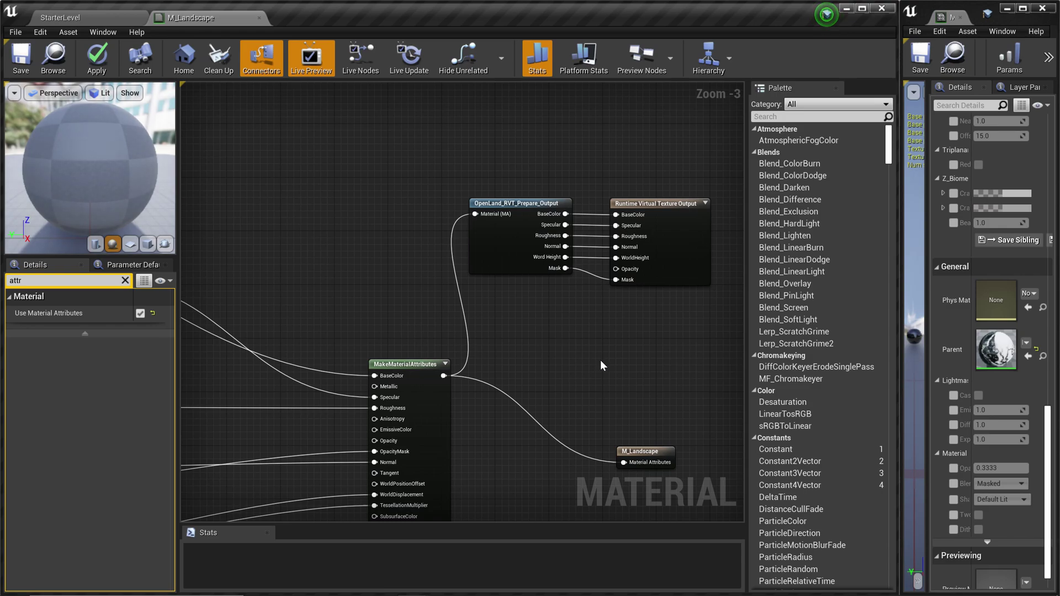
right_click(600, 360)
text(Static Sw)
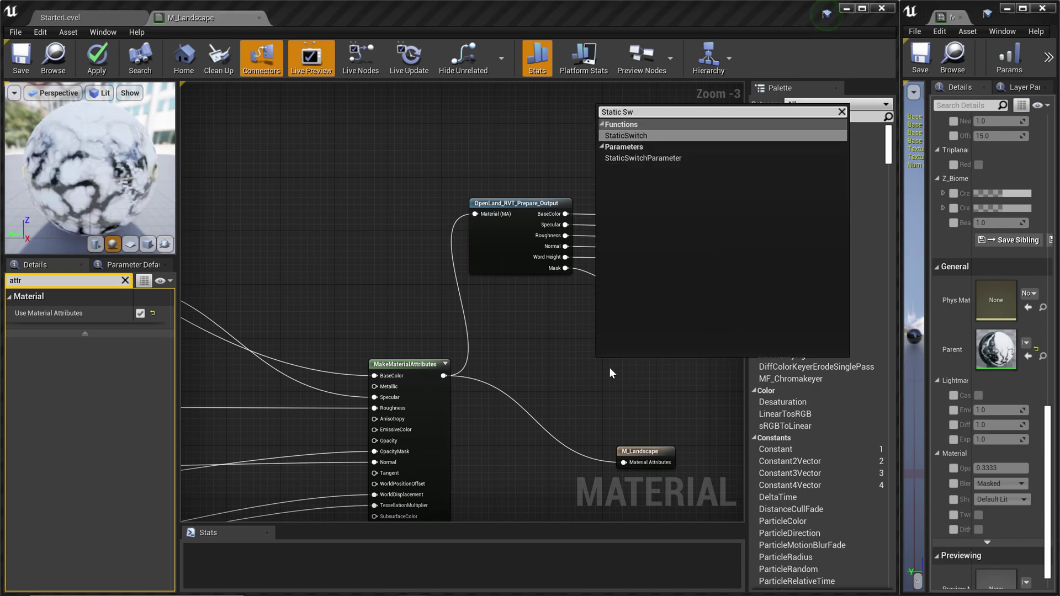
click(637, 158)
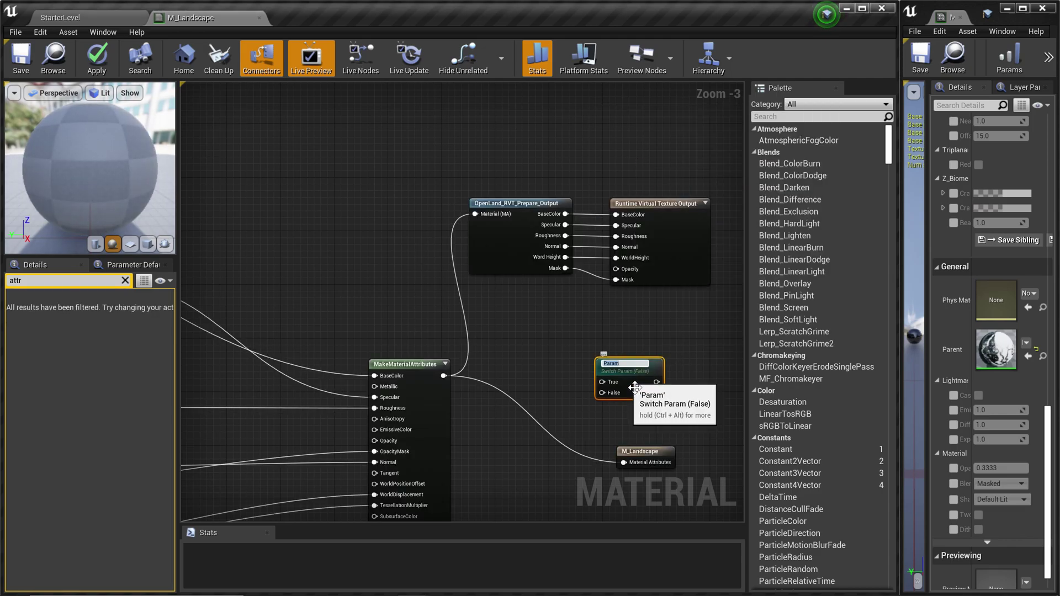
text(Use RVT C)
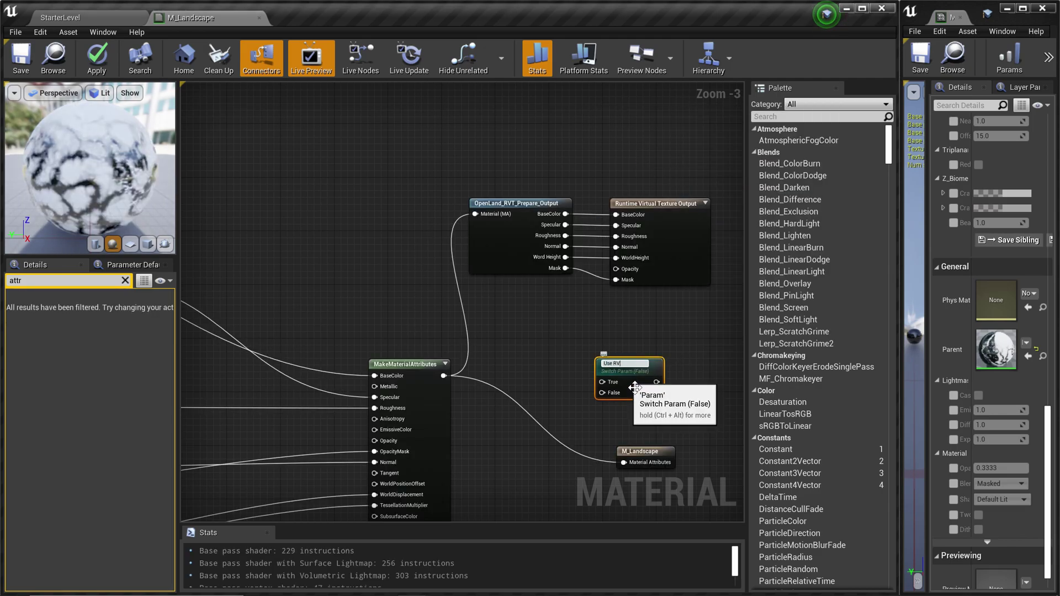
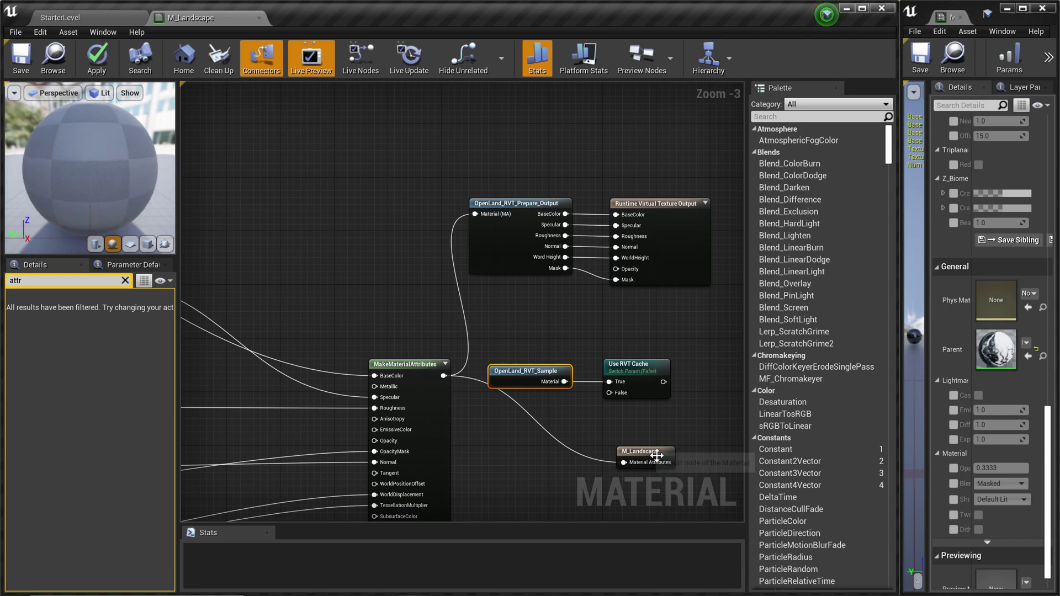
Connect MakeMaterialAttributes to the Use RVT Cache switch's False input and the switch's output to the result node, aligning the result node with the switch.
drag(443, 376, 609, 393)
drag(617, 463, 710, 442)
drag(664, 381, 678, 442)
key(q)
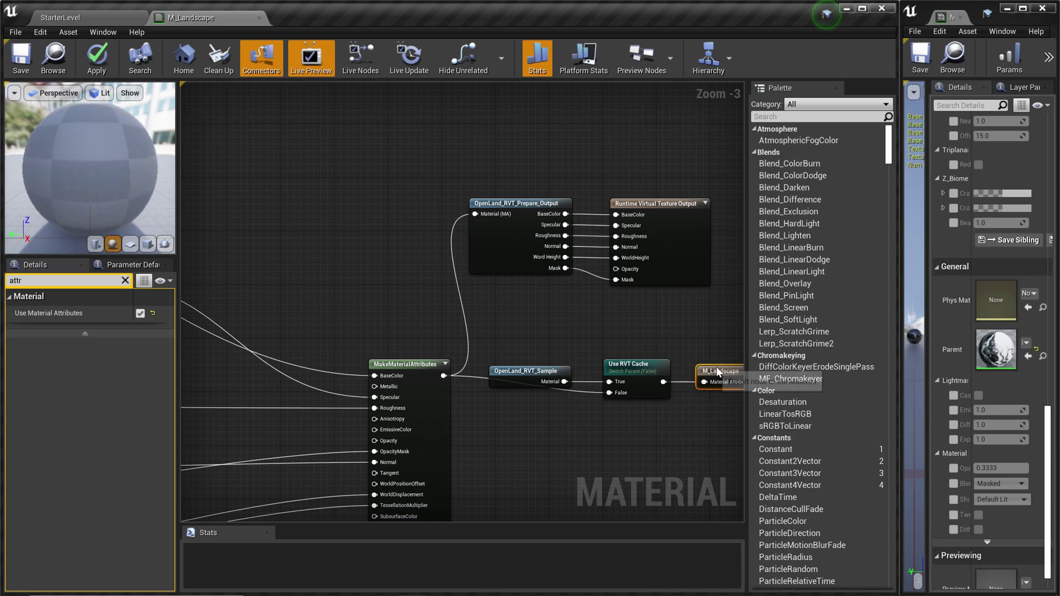
Insert a reroute node on the wire into the switch's False input and place it below the OpenLand_RVT_Sample node.
click(662, 456)
double_click(558, 389)
drag(565, 393, 493, 408)
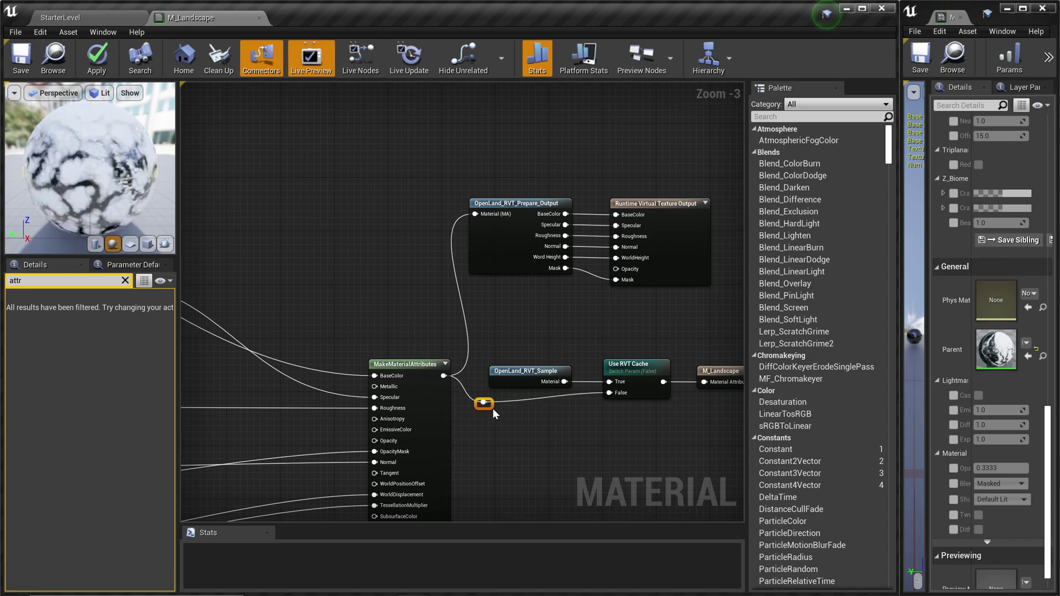
scroll(524, 464, down, 1)
right_drag(526, 466, 525, 506)
scroll(555, 419, up, 1)
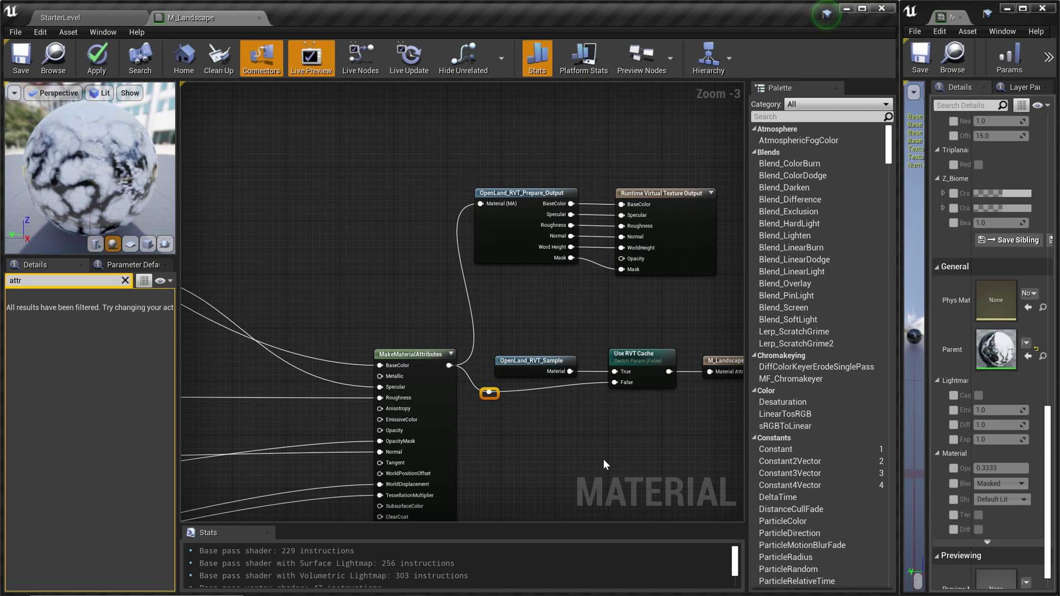
right_drag(604, 464, 546, 439)
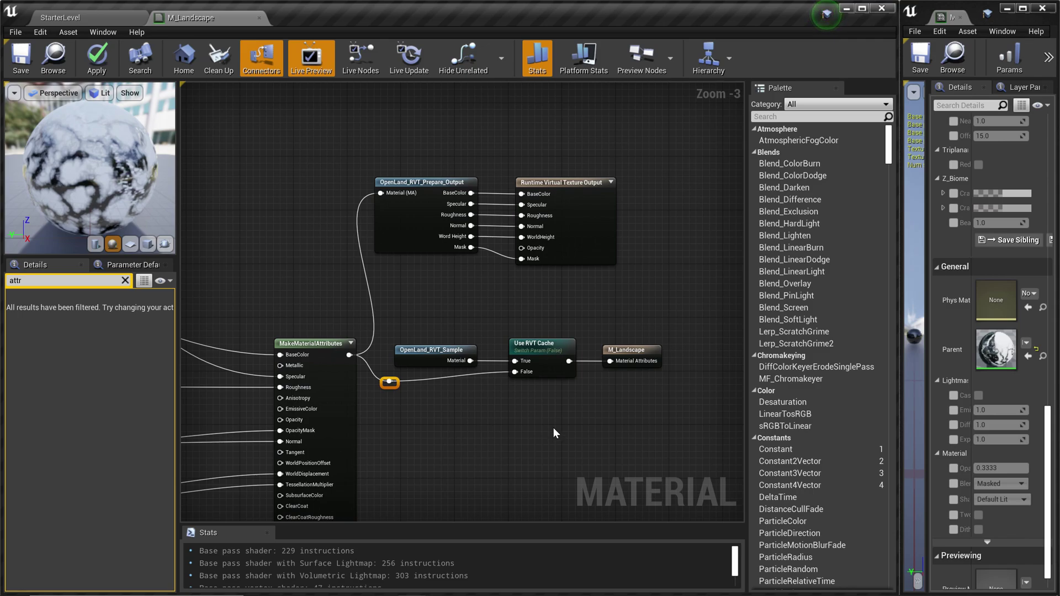
Save the edited M_Landscape material.
click(426, 357)
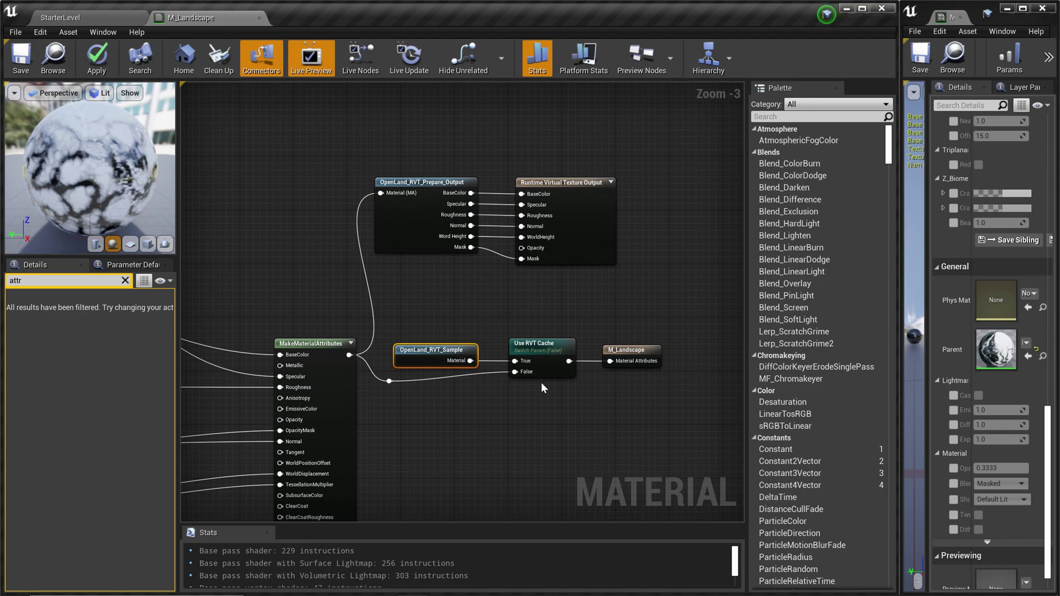
click(21, 57)
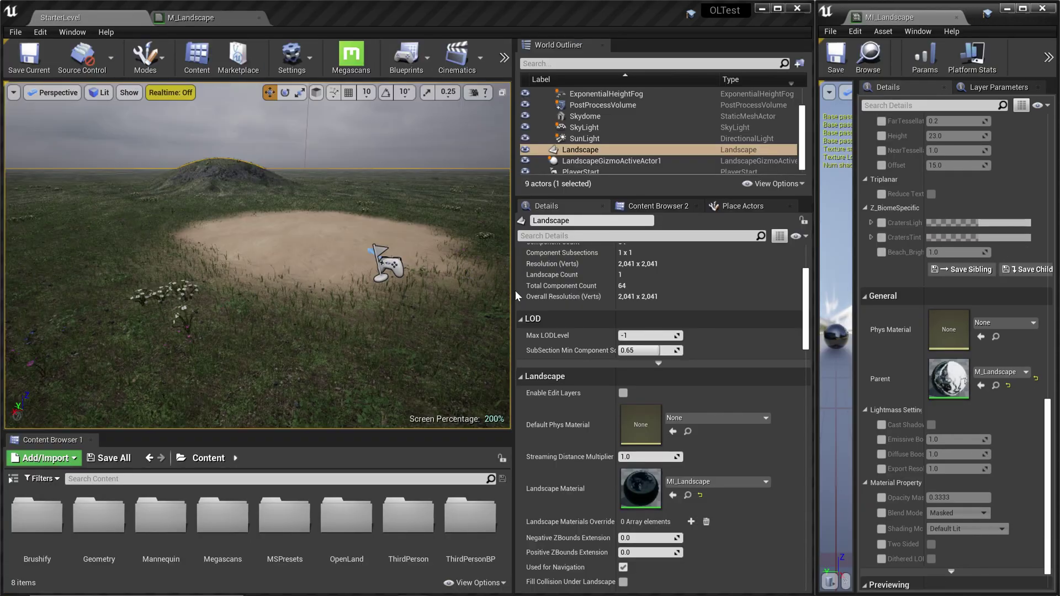
Add RVT_OpenLand_Height and RVT_OpenLand_Material as elements of the Landscape actor's Draw in Virtual Textures array.
click(595, 150)
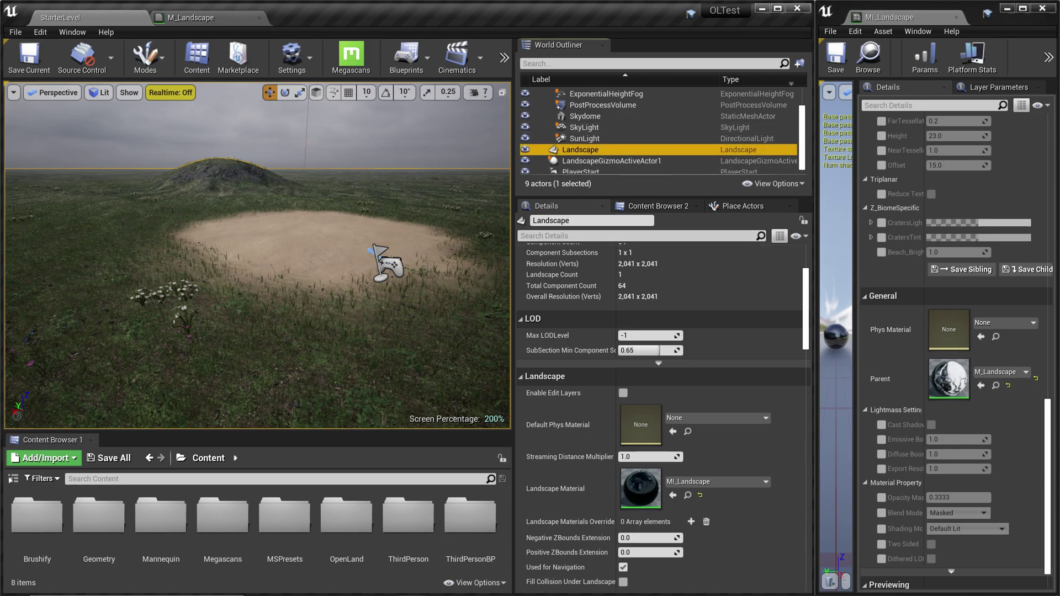
click(580, 206)
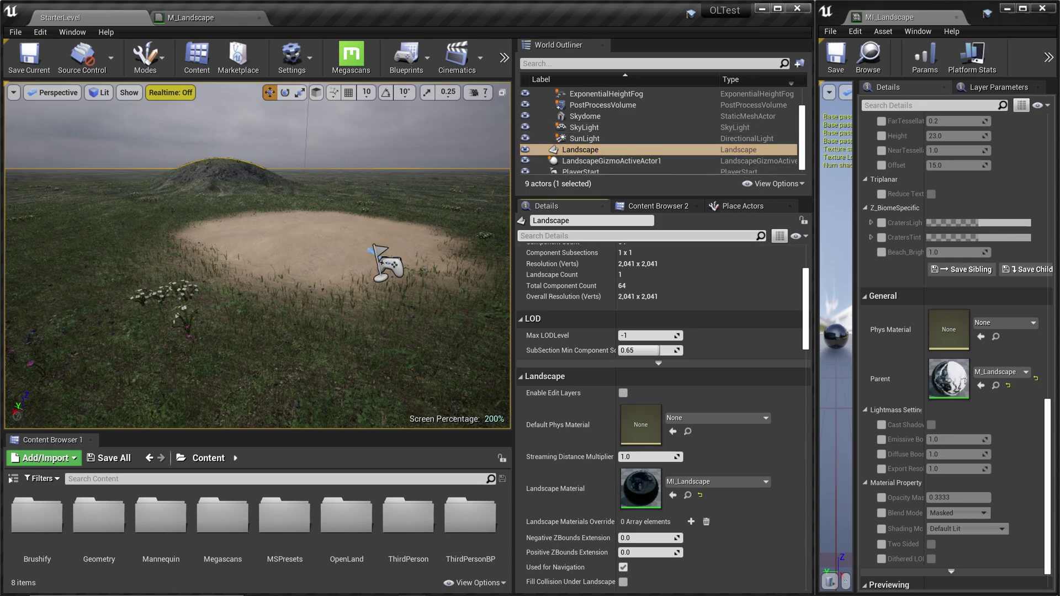
text(virt)
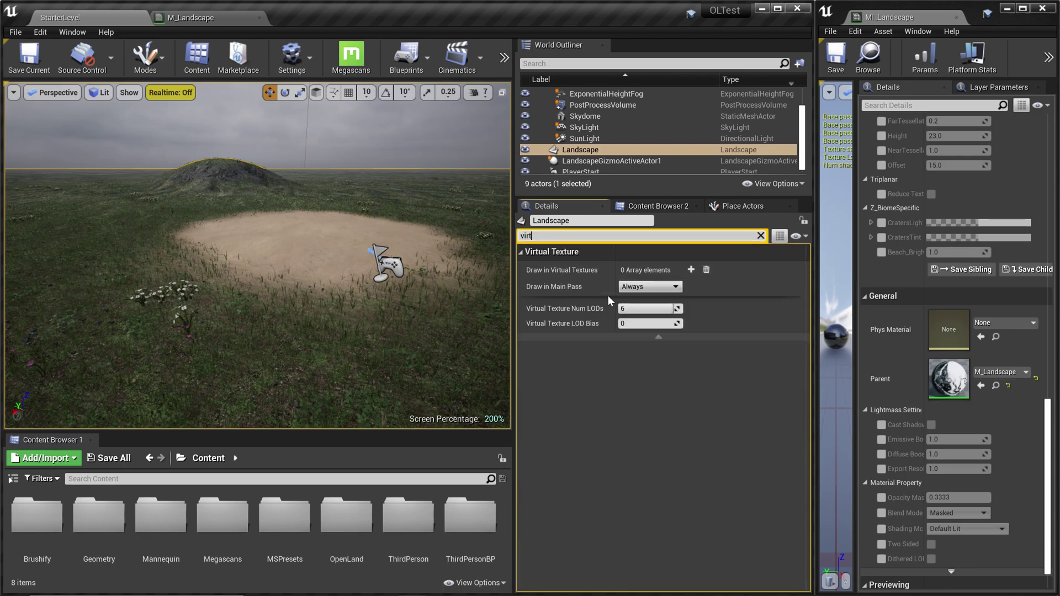
click(691, 269)
click(688, 298)
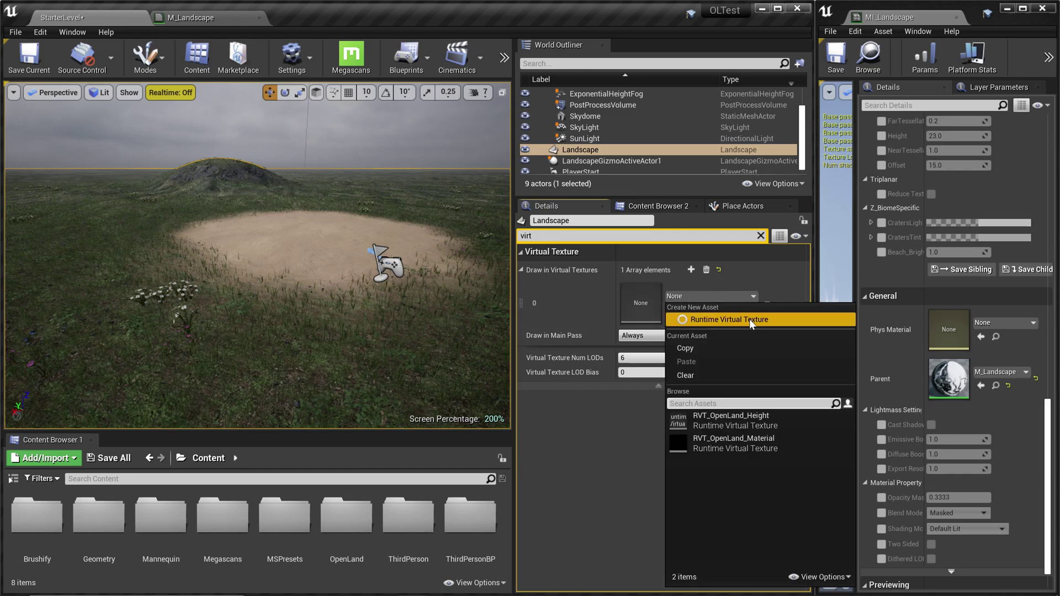
click(750, 422)
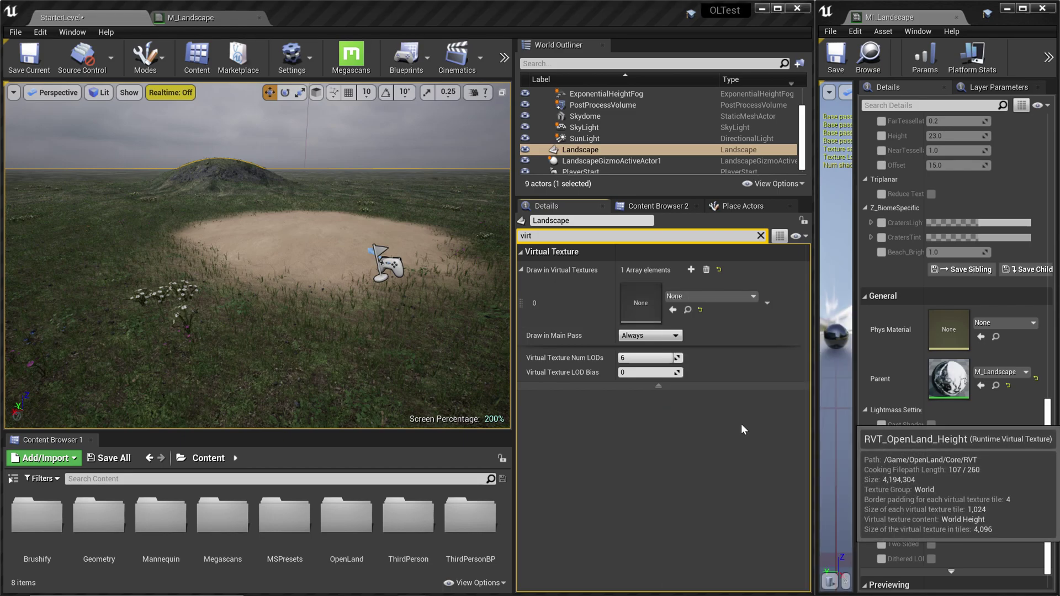
click(690, 269)
click(704, 351)
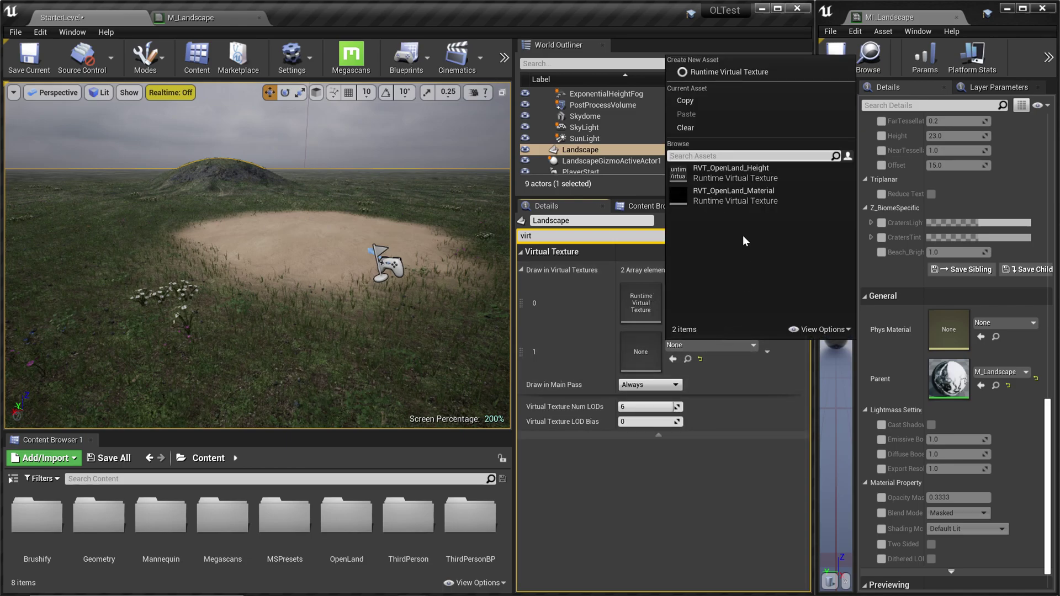
click(748, 194)
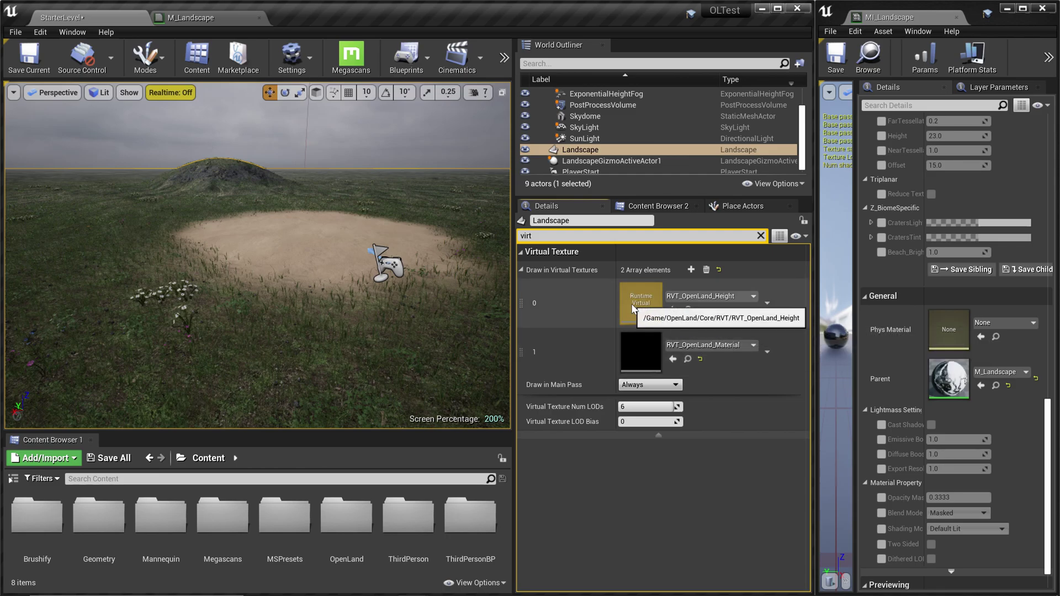
Find the Runtime Virtual Texture Volume actor and place one in the level on the sandy patch.
click(742, 206)
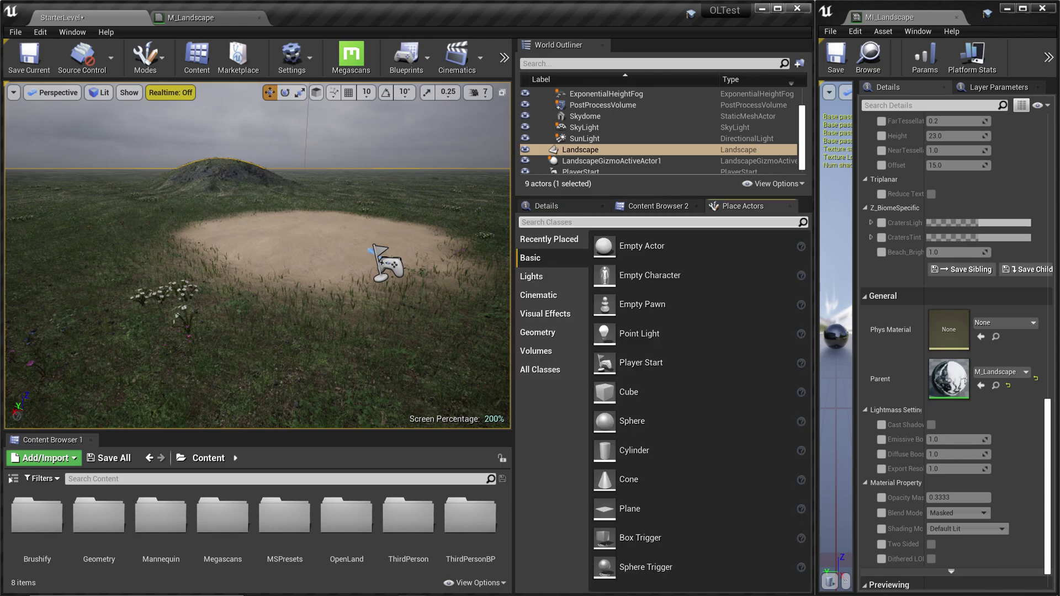
text(Virt)
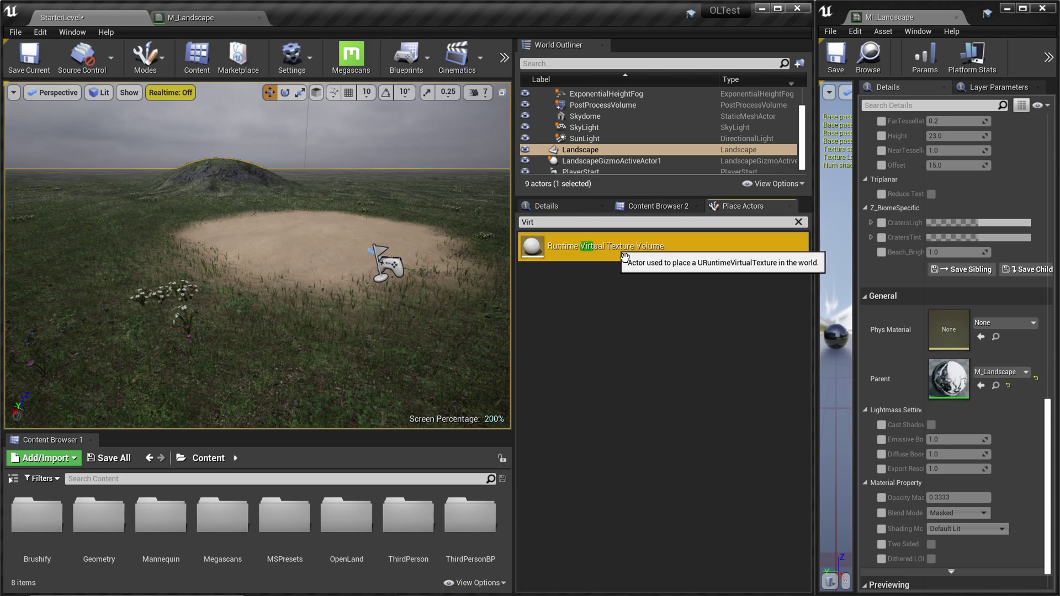
drag(605, 245, 333, 244)
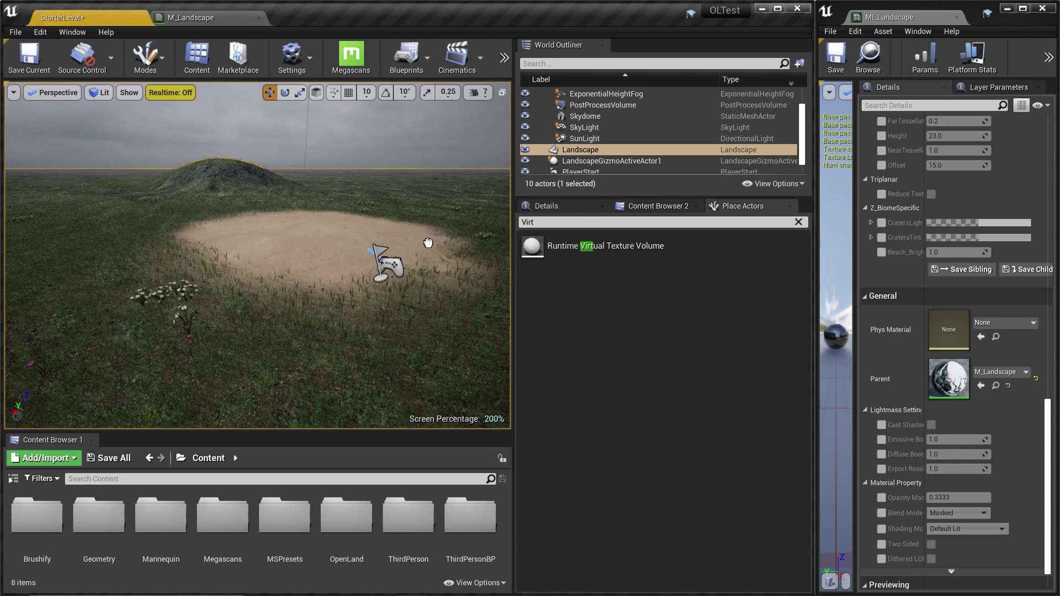
Assign RVT_OpenLand_Height to the placed volume and set its bounds with Landscape as the bounds align actor.
click(589, 206)
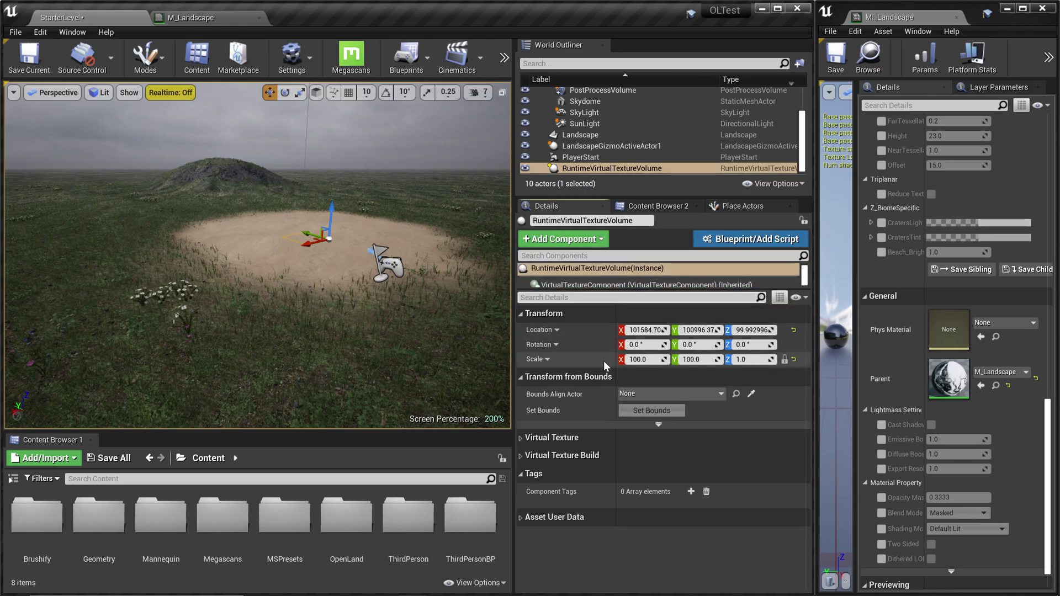
click(520, 438)
click(712, 465)
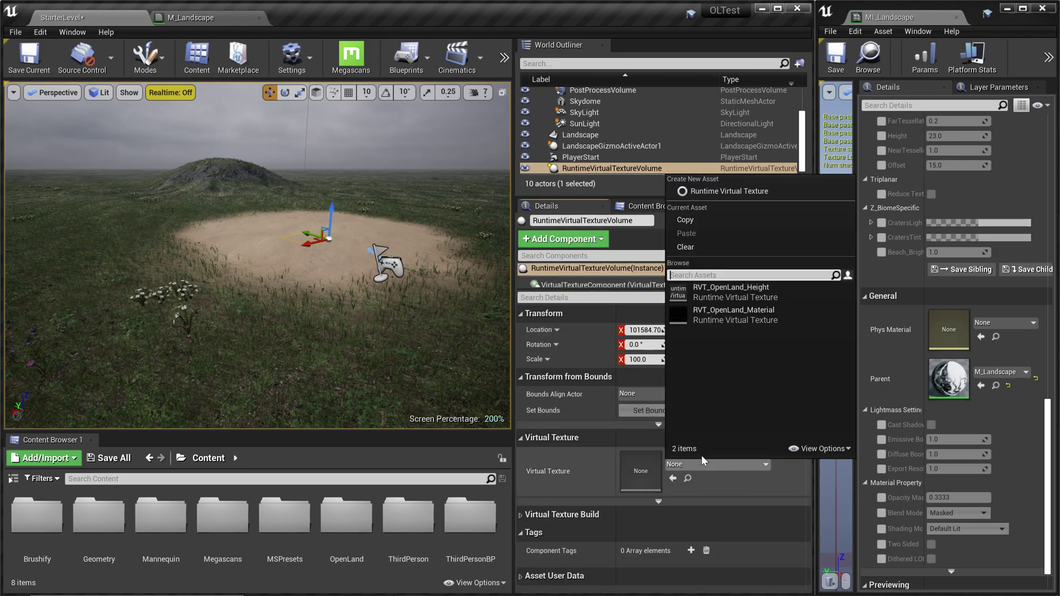
click(729, 295)
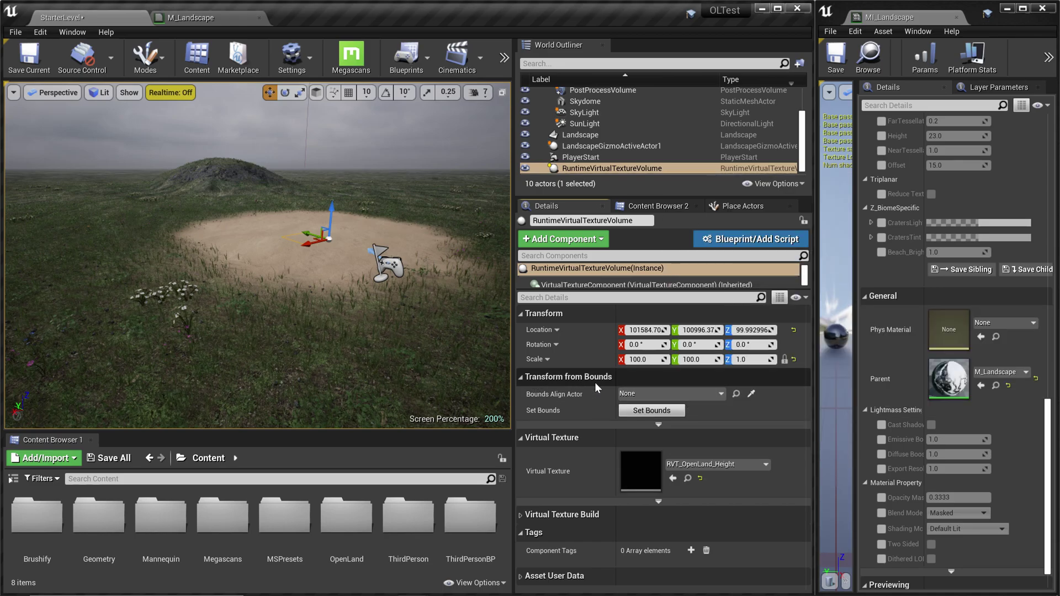
click(635, 393)
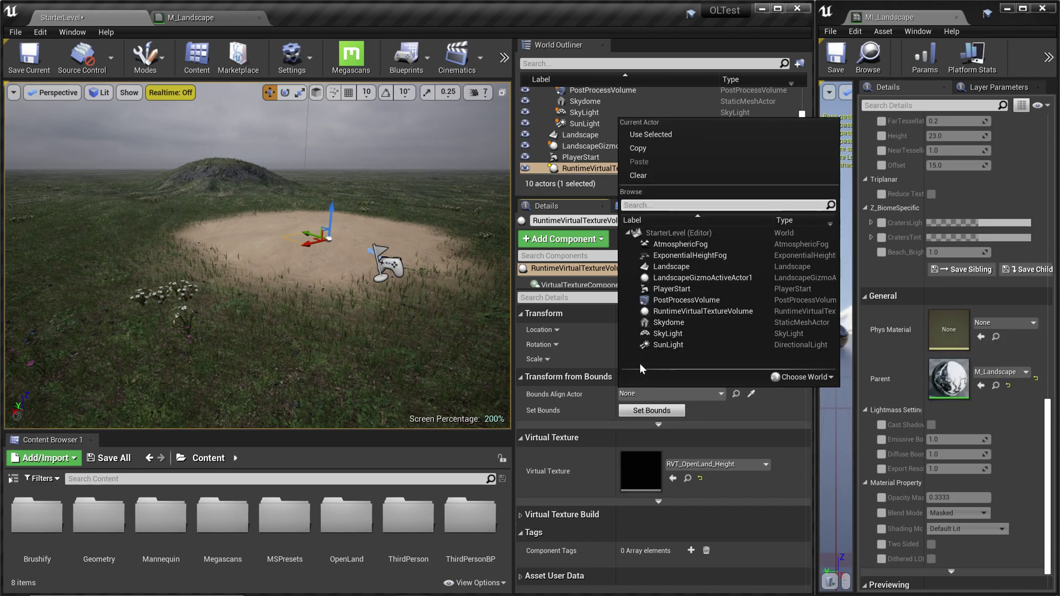
click(671, 267)
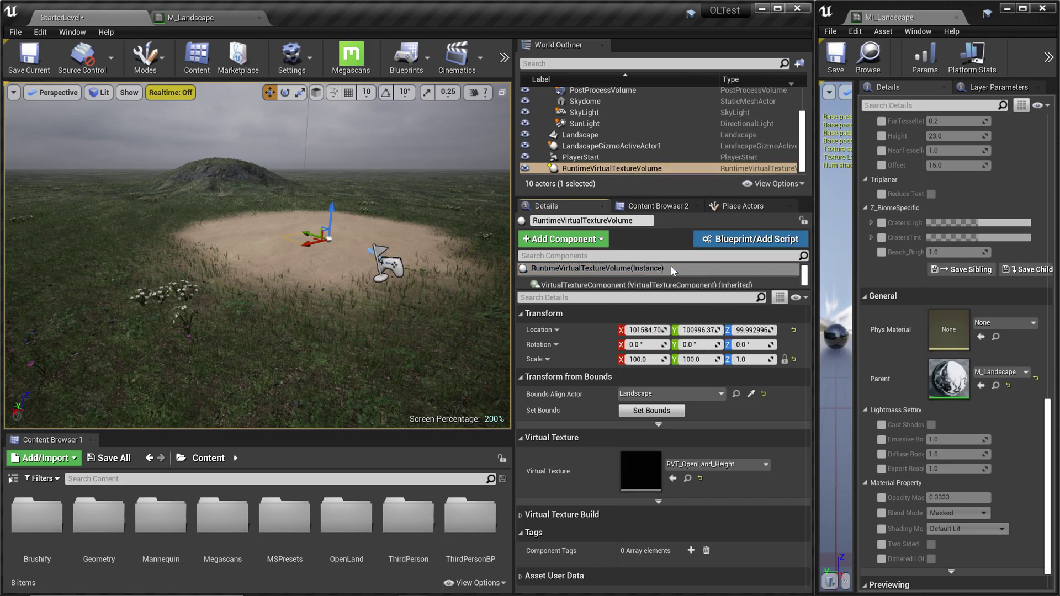
click(663, 411)
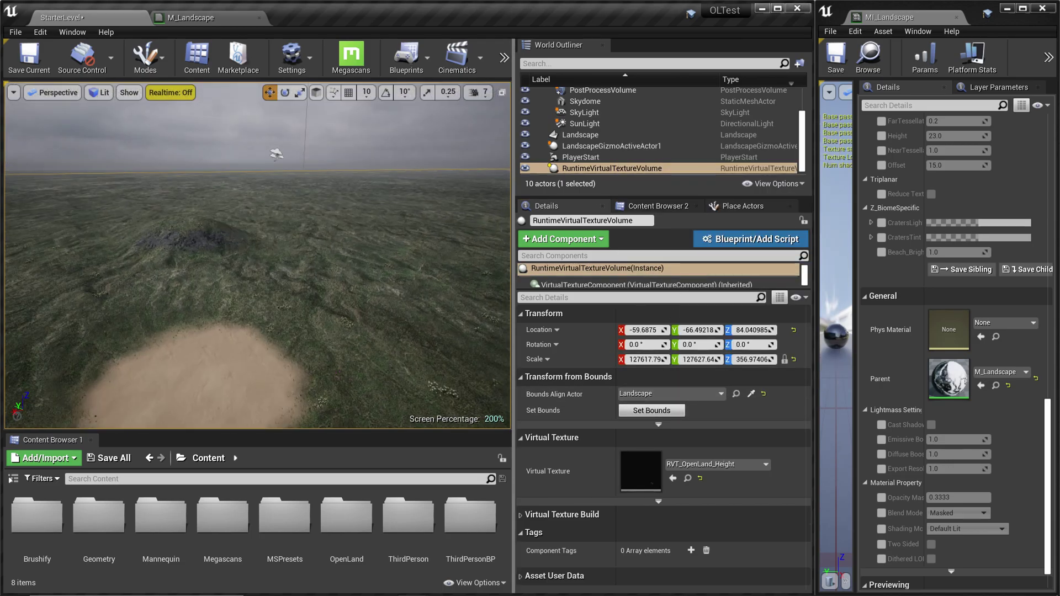
Duplicate the RuntimeVirtualTextureVolume, assign RVT_OpenLand_Material to the copy and set the copy's bounds from the Landscape.
right_drag(386, 223, 450, 325)
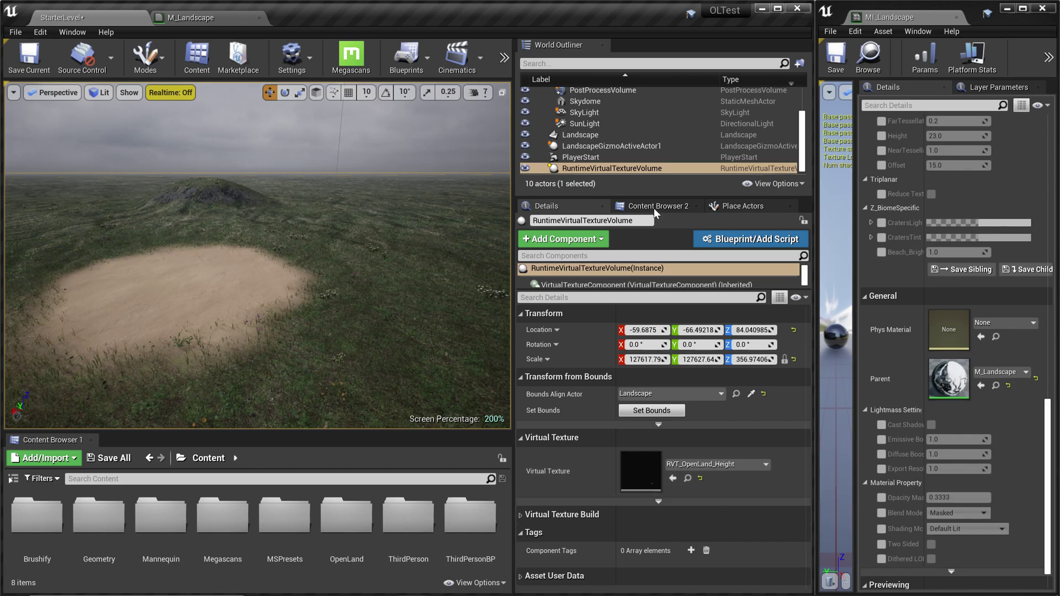
click(630, 166)
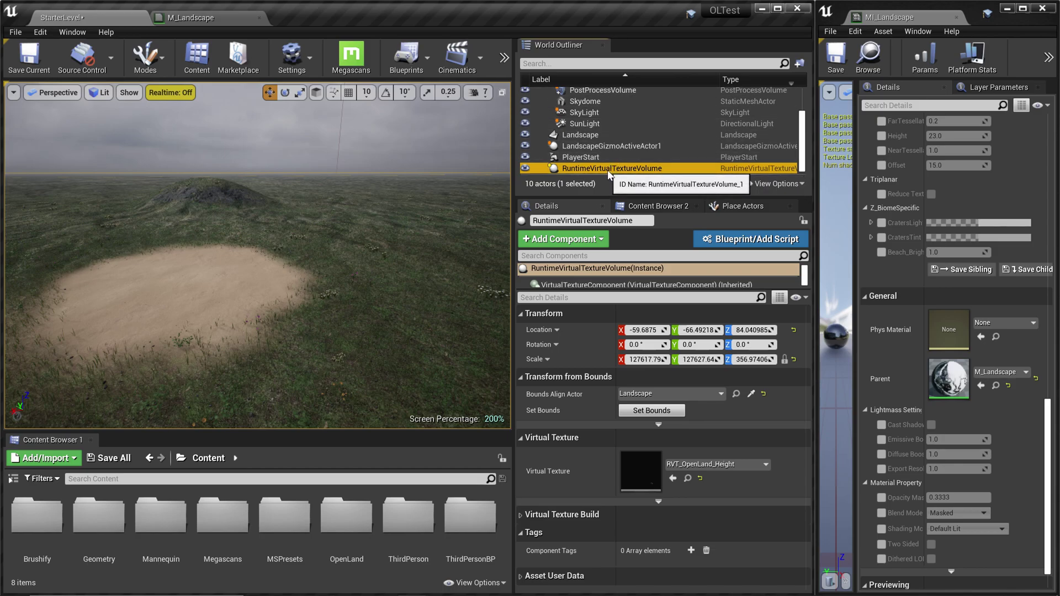
key(ctrl+w)
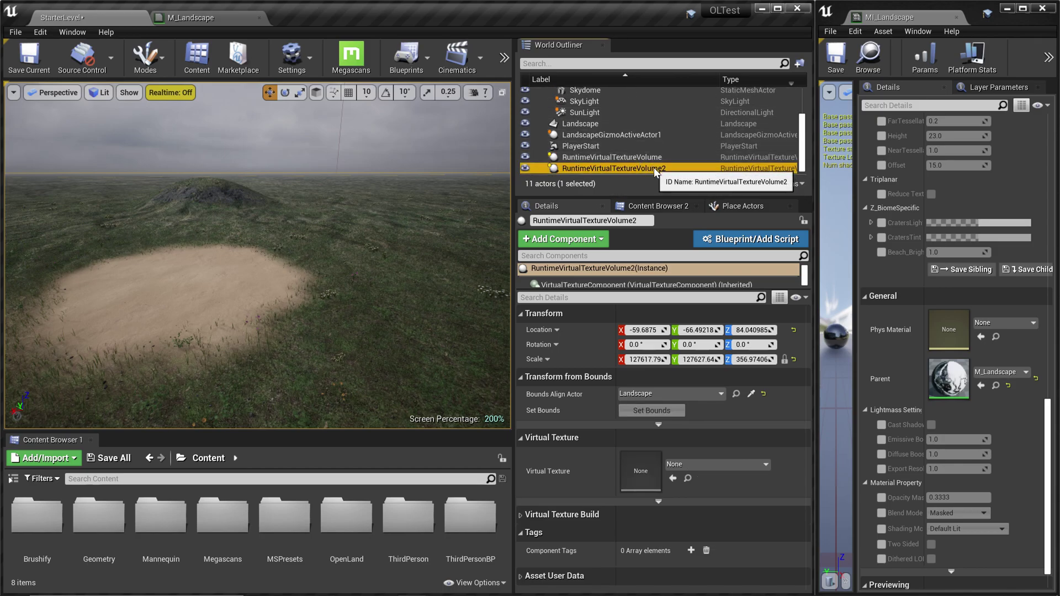
click(653, 167)
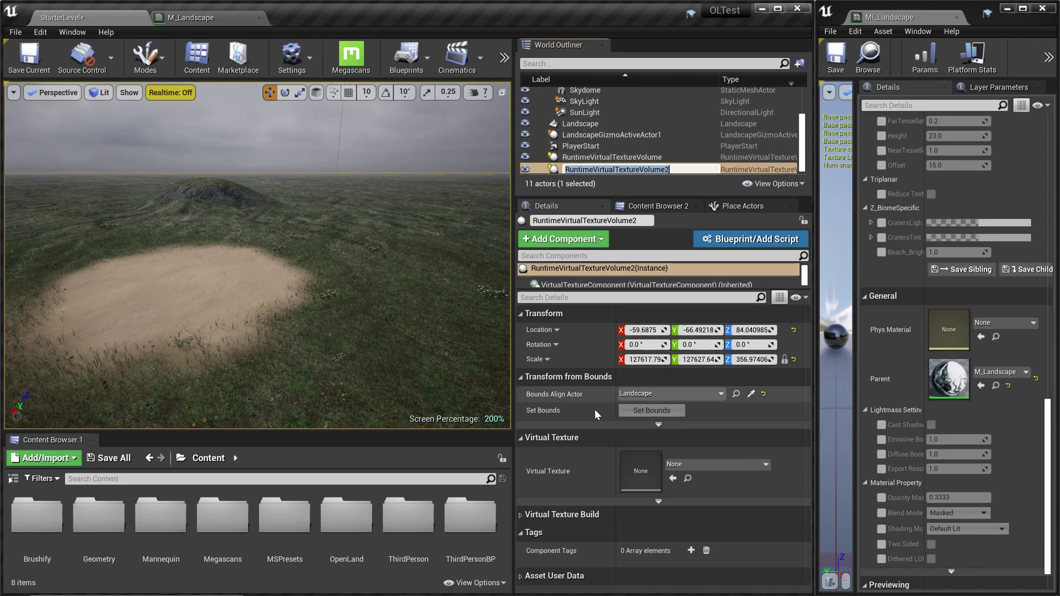
click(692, 463)
click(688, 464)
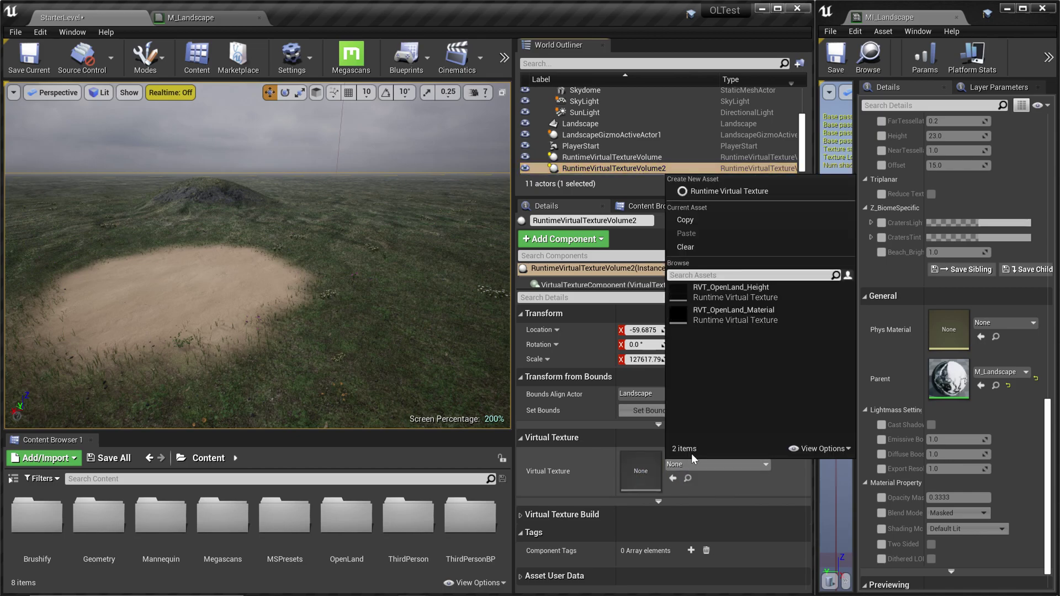
click(752, 322)
click(664, 414)
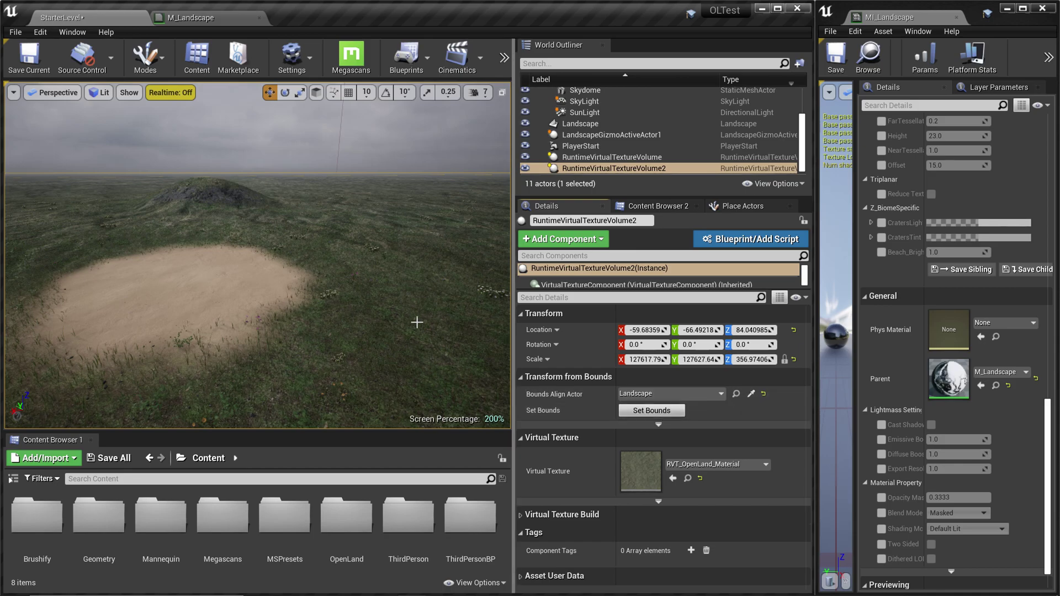
Find the Use RVT Cache parameter in the MI_Landscape instance, override it and switch it on.
right_drag(418, 318, 444, 253)
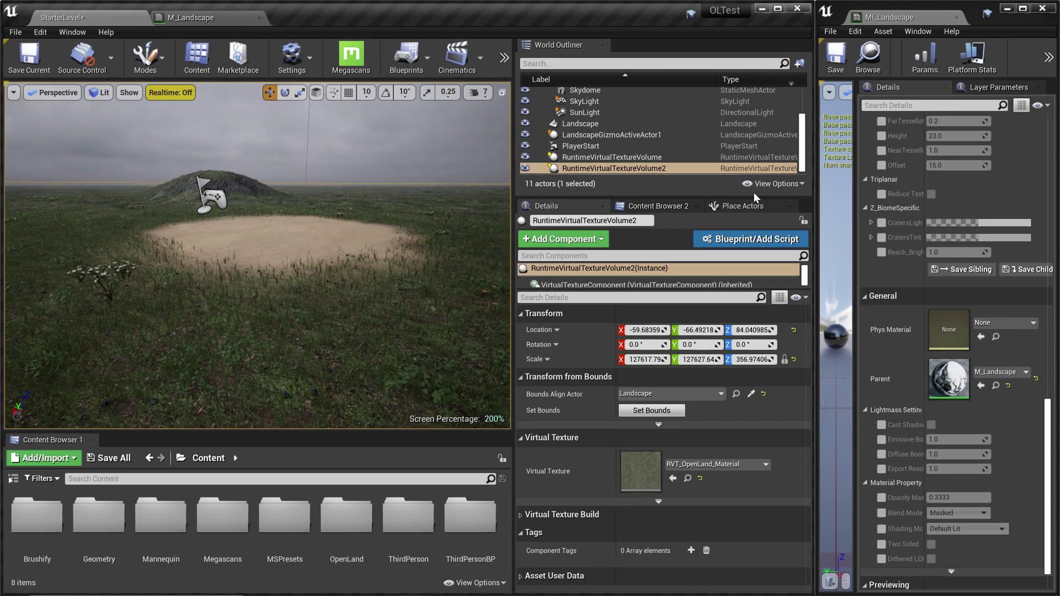
click(865, 105)
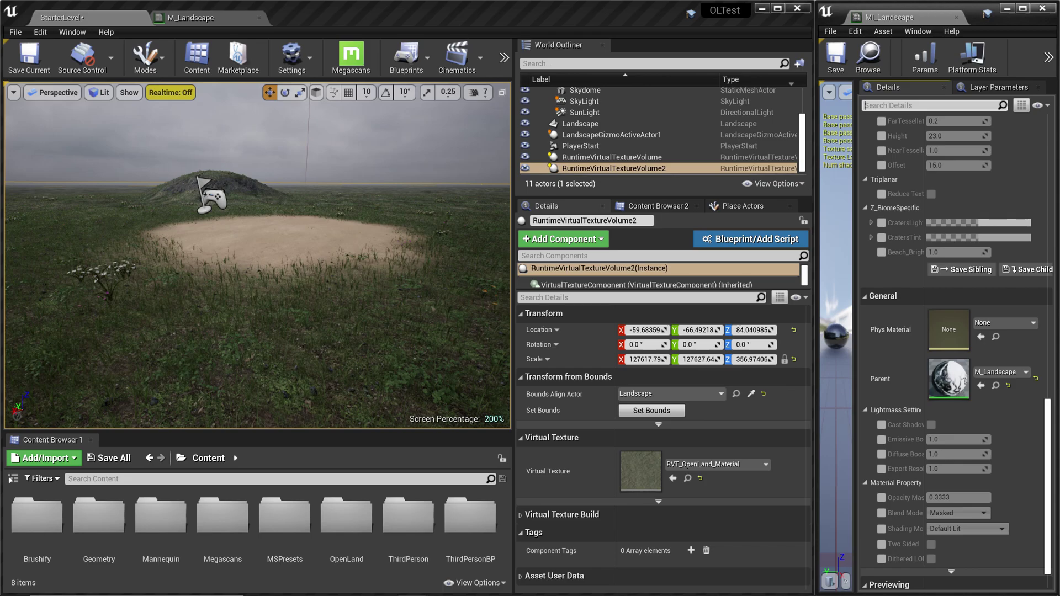
text(RVT C)
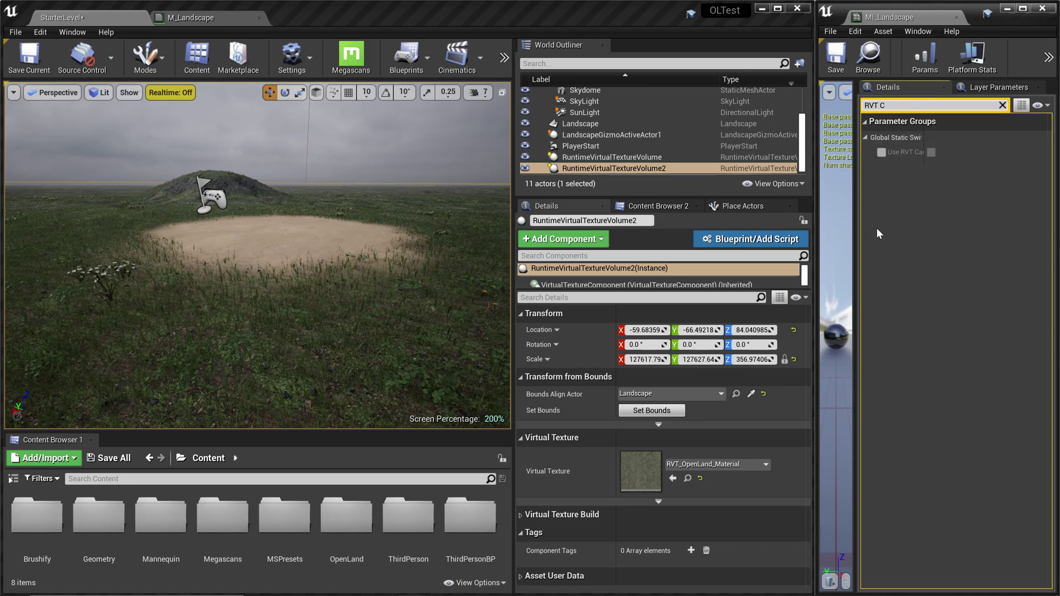
click(882, 153)
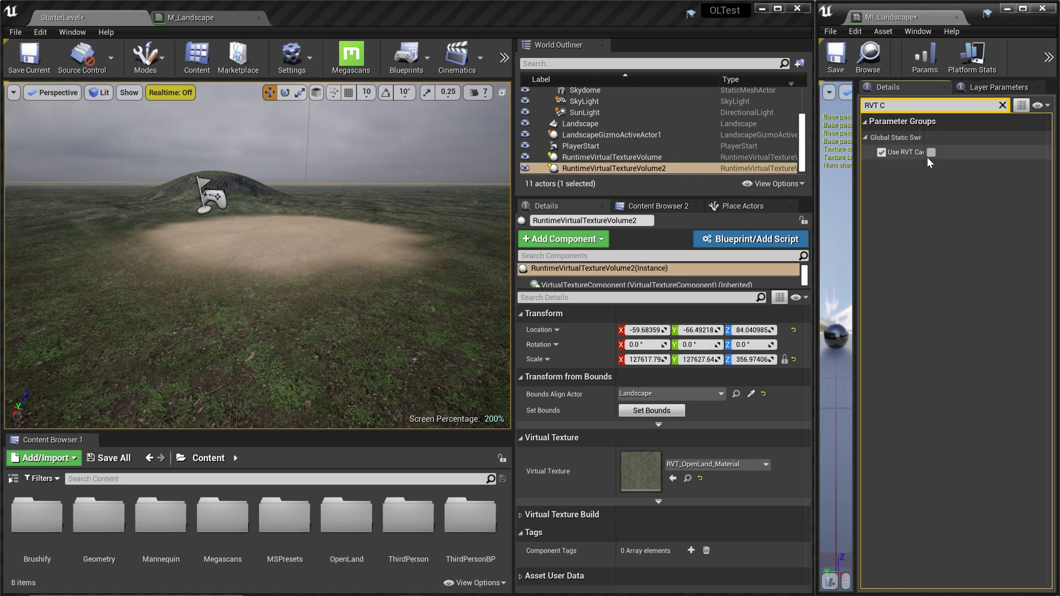
drag(926, 126, 964, 141)
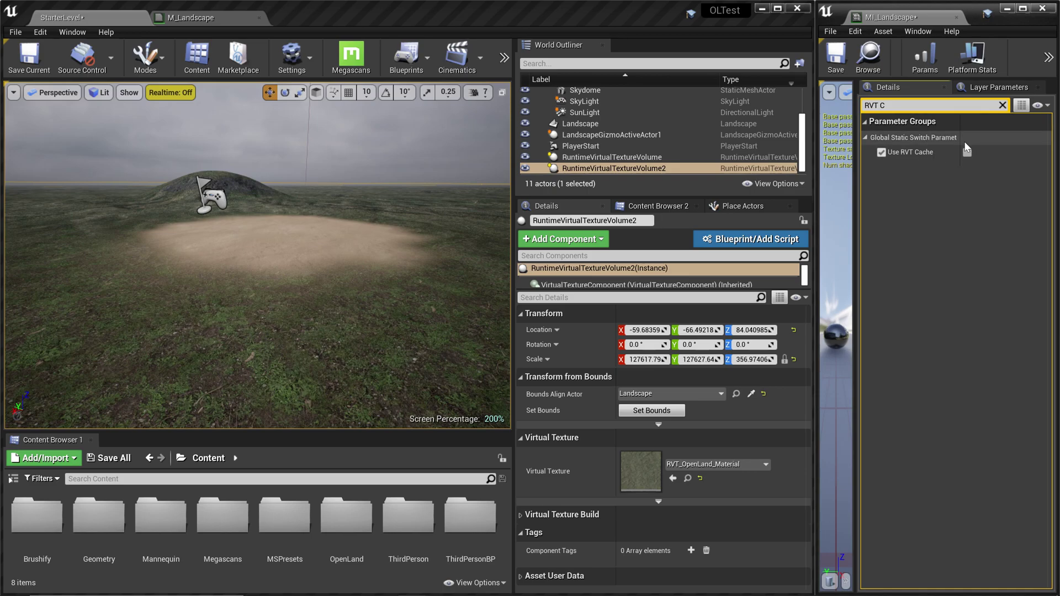
click(967, 152)
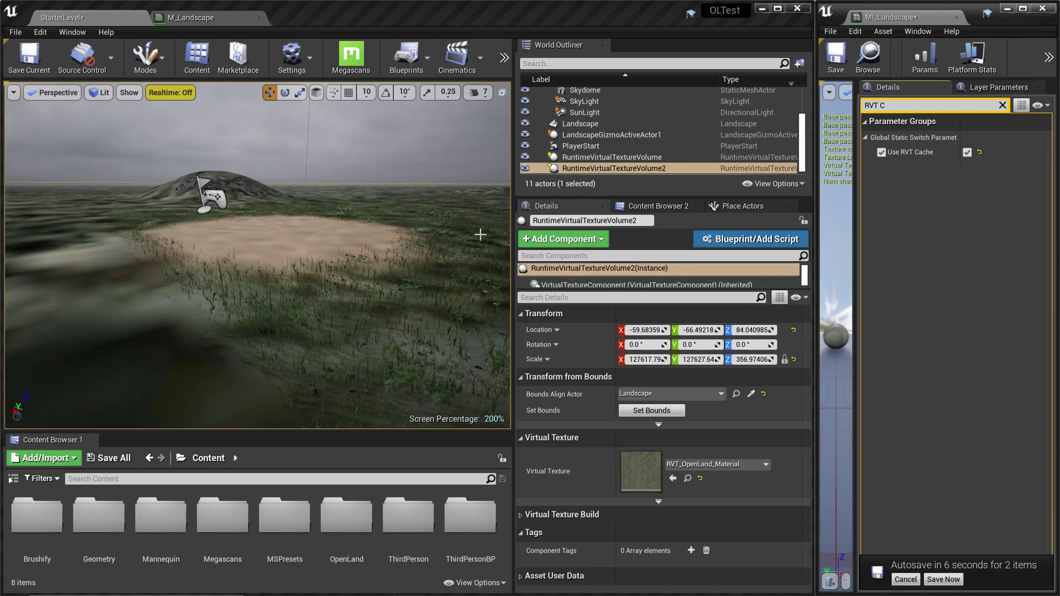
Examine the RVT-cached landscape surface up close around the sandy patch and the surrounding grass.
right_drag(387, 249, 501, 213)
right_drag(399, 221, 364, 354)
right_drag(384, 203, 295, 254)
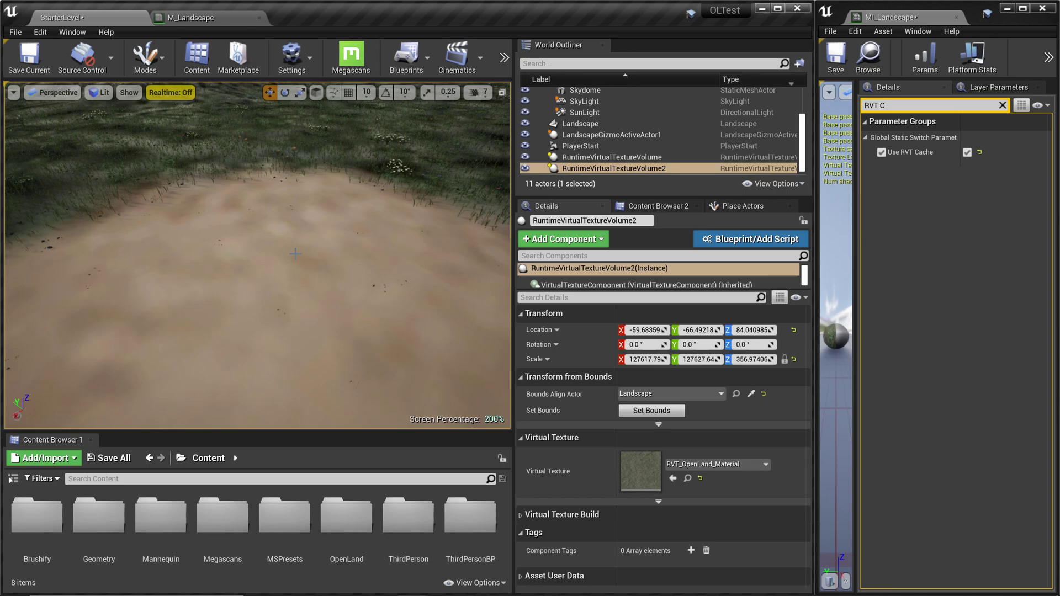
scroll(296, 253, down, 1)
right_drag(295, 254, 254, 204)
scroll(299, 258, up, 2)
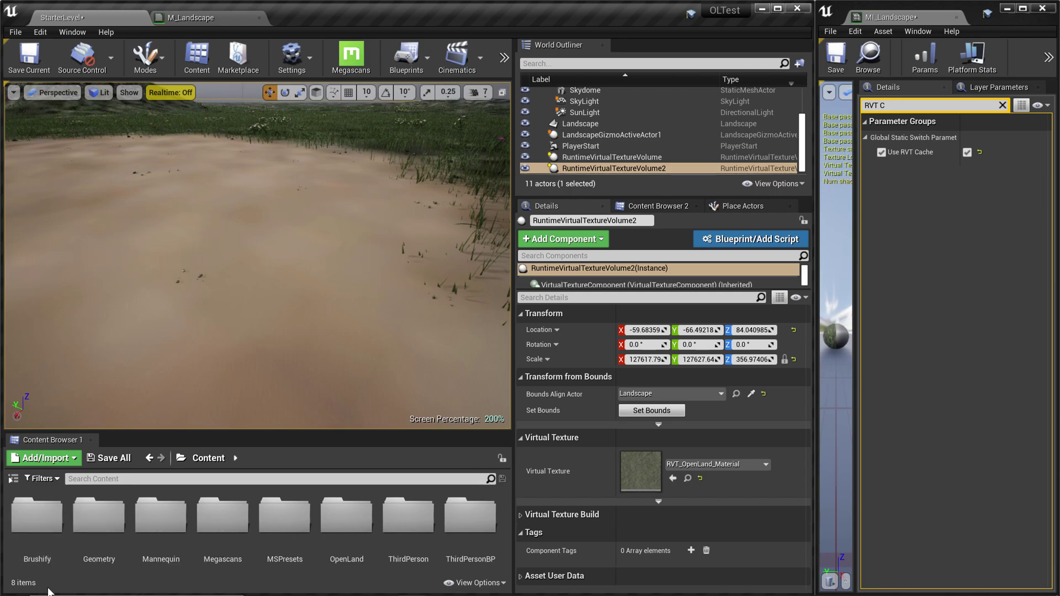
Open the MF_LandscapeCamera material function from the Brushify/Materials/Landscape/Functions folder.
double_click(47, 544)
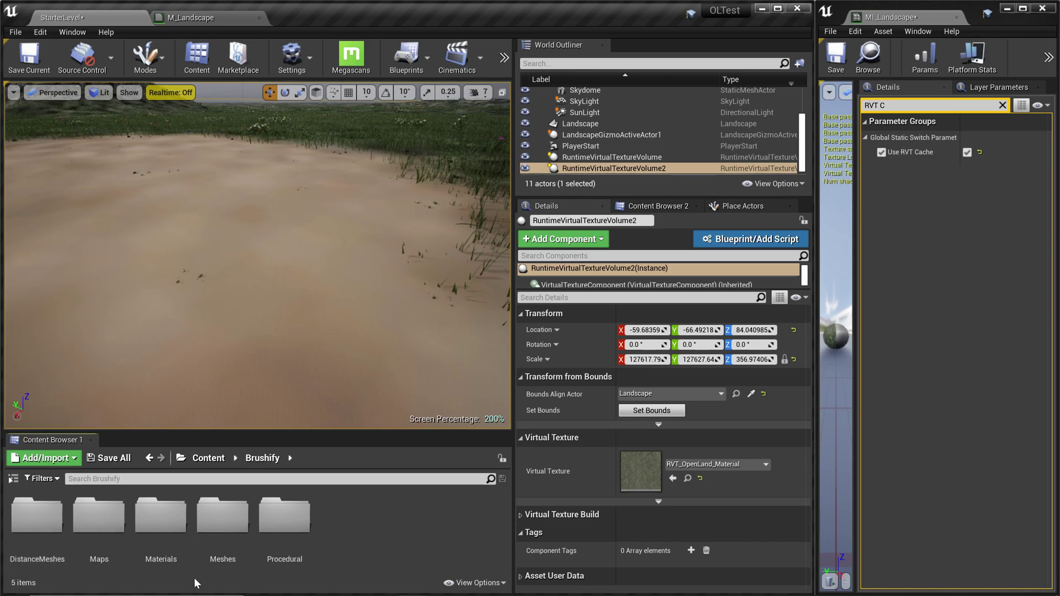
double_click(160, 530)
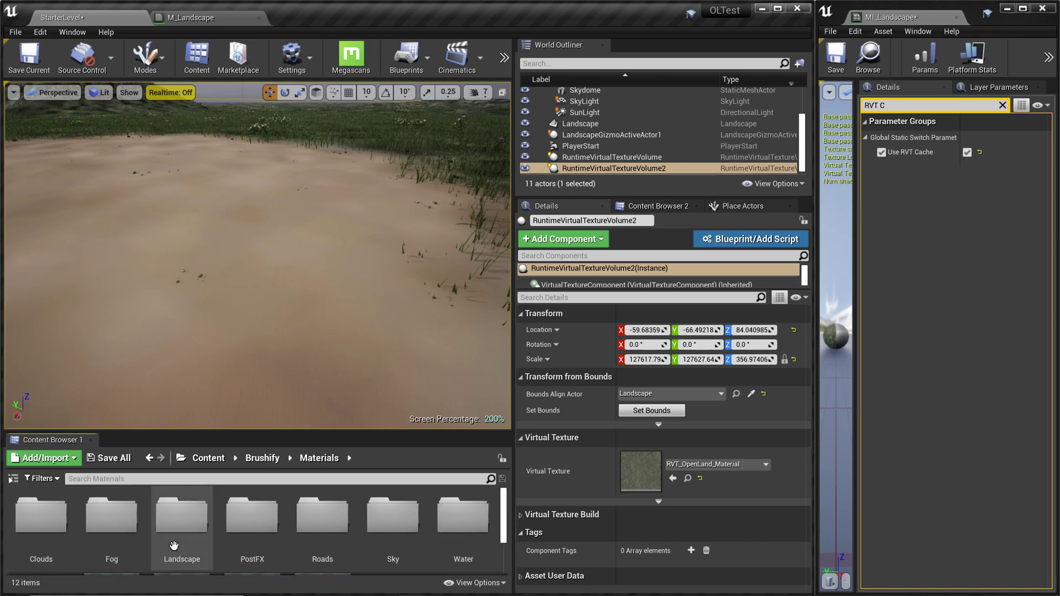
double_click(200, 552)
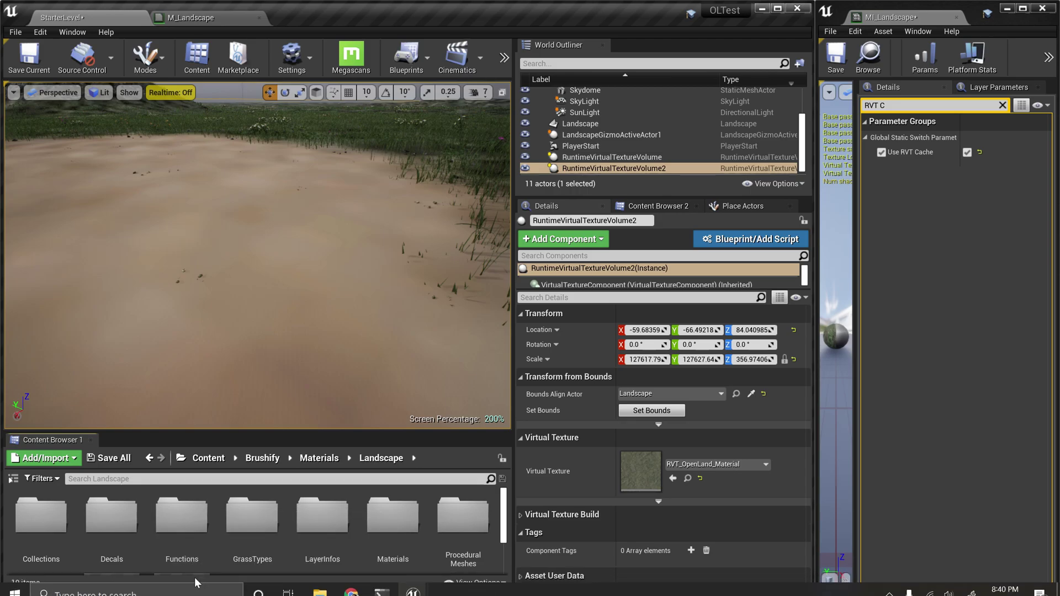
double_click(200, 552)
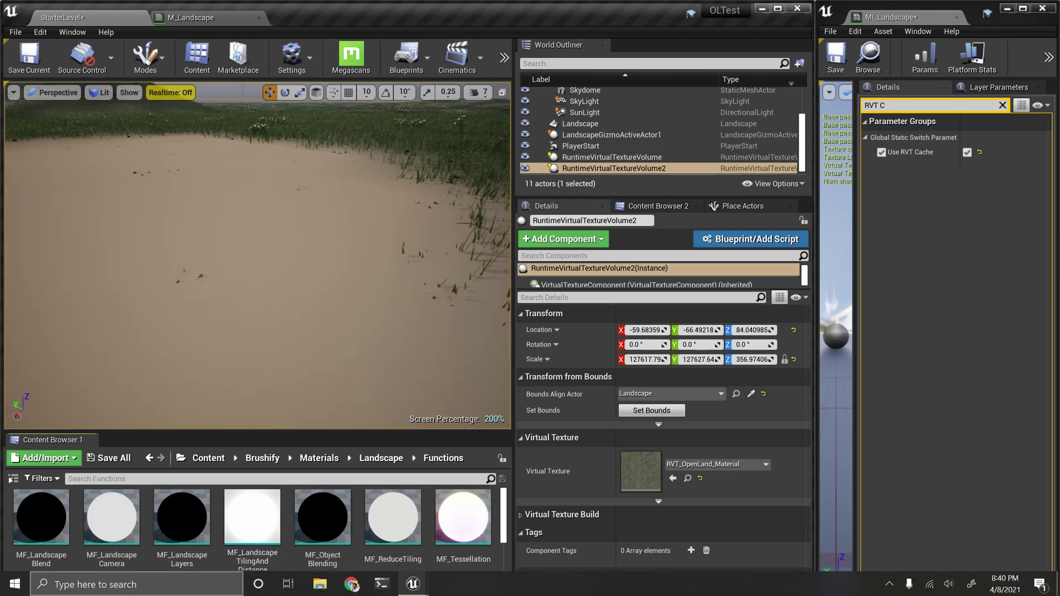
double_click(131, 571)
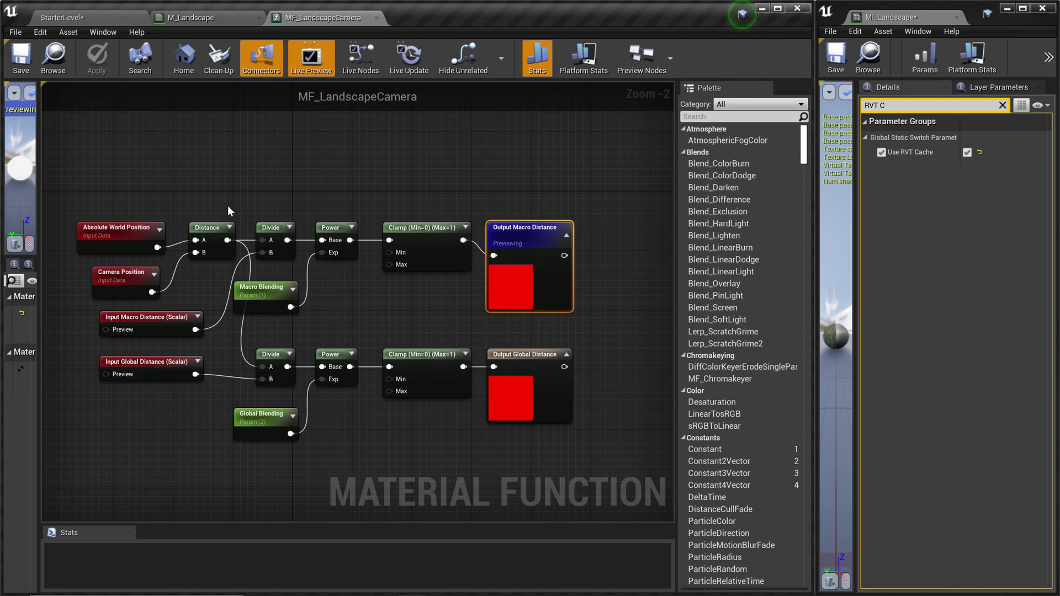
Disconnect the Macro Distance and Global Distance output nodes and their two scalar input nodes from the rest of the graph.
drag(490, 249, 520, 242)
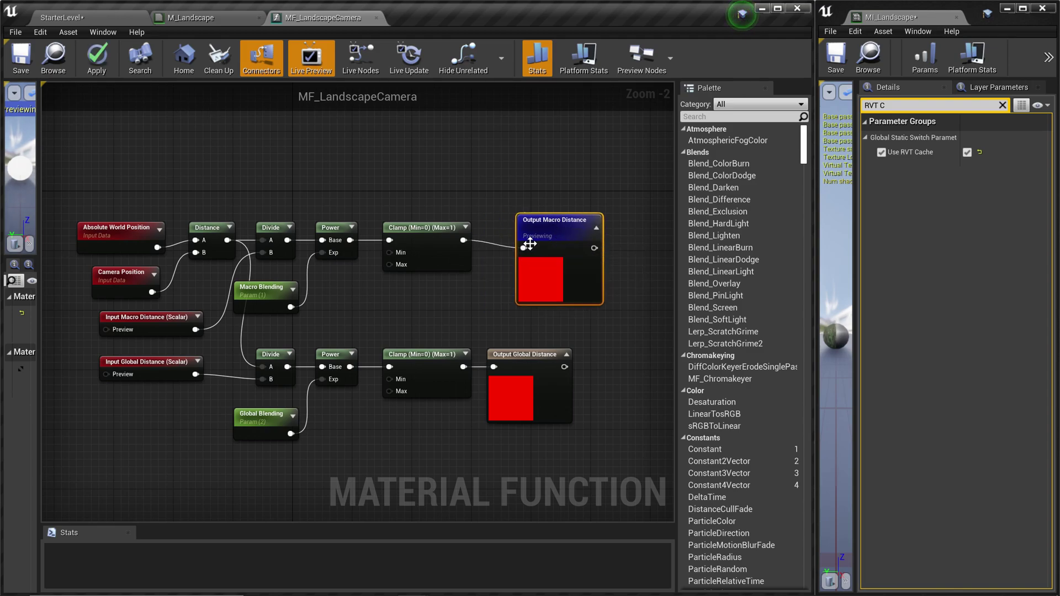
alt+click(523, 248)
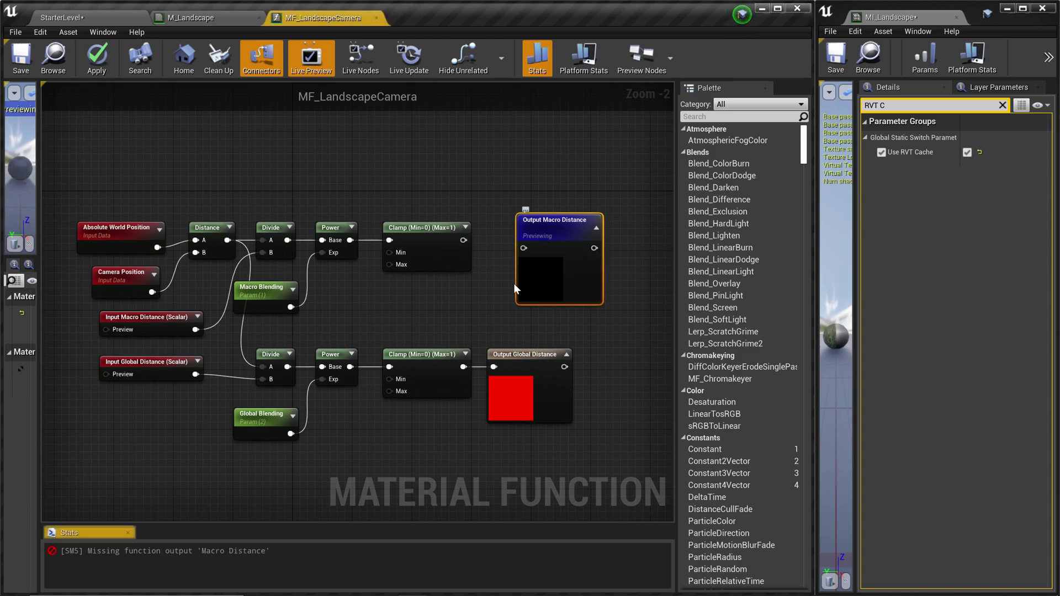
alt+click(494, 367)
drag(515, 360, 536, 359)
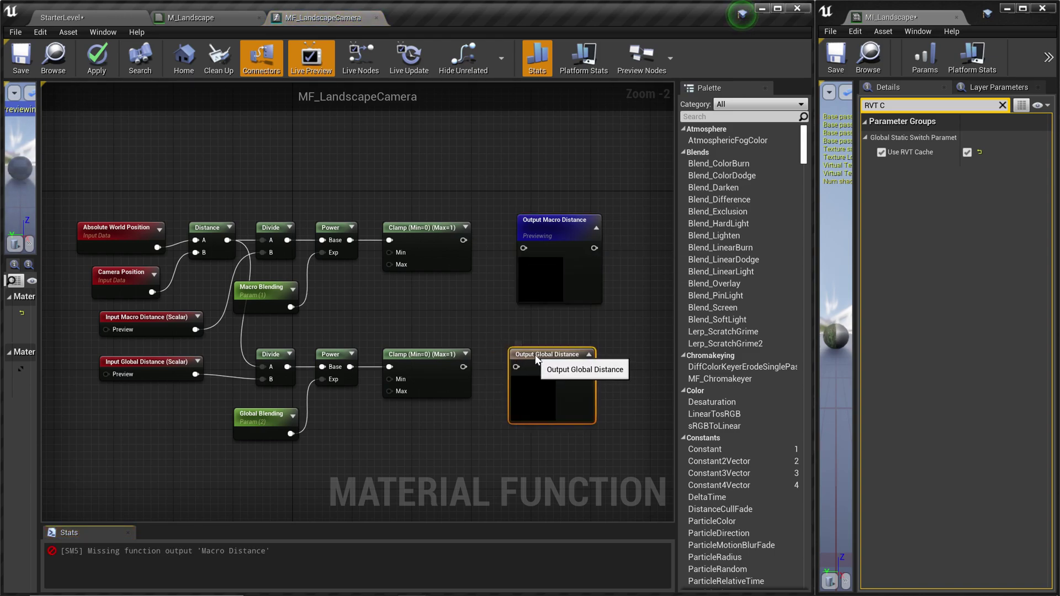
alt+click(195, 330)
alt+click(195, 374)
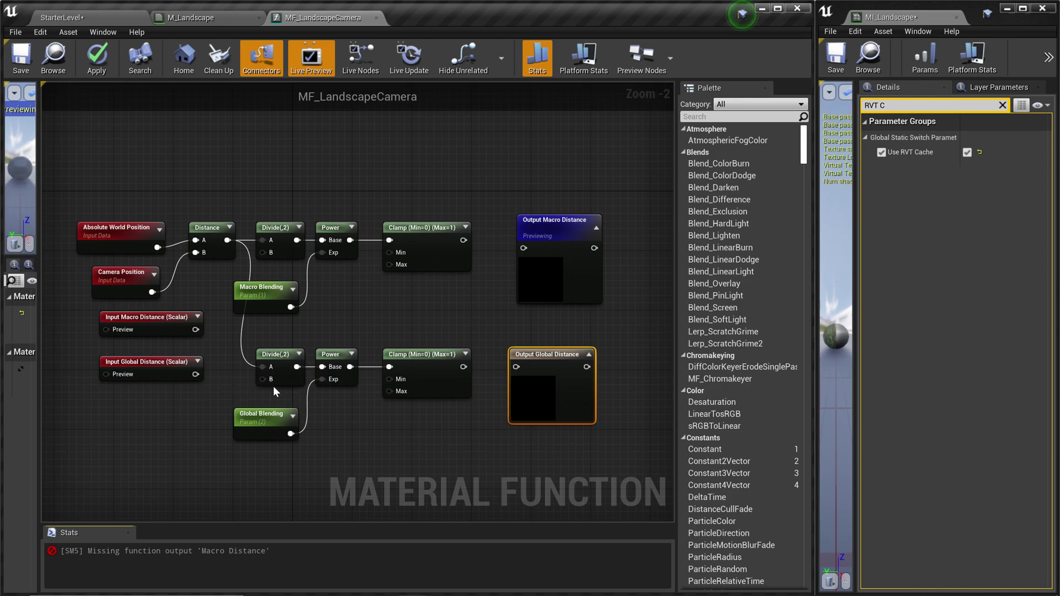
Delete all old camera distance nodes, keeping only the Macro and Global Distance inputs and outputs, and move those four out of the way.
drag(177, 336, 139, 350)
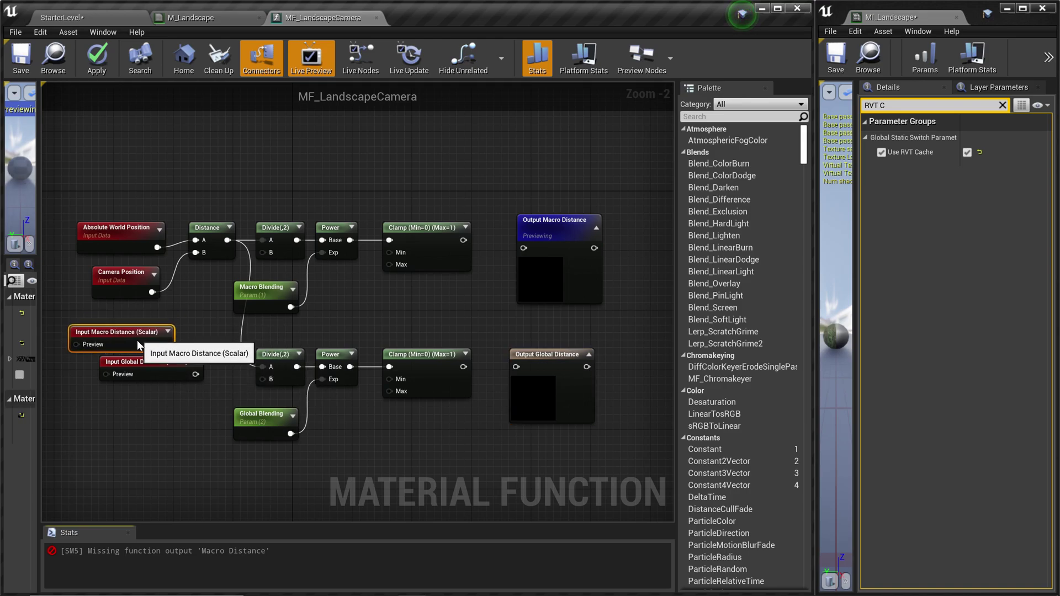
drag(174, 382, 145, 412)
drag(71, 193, 452, 299)
key(Delete)
drag(436, 463, 267, 322)
key(Delete)
scroll(354, 375, down, 2)
drag(123, 258, 547, 447)
scroll(547, 446, down, 4)
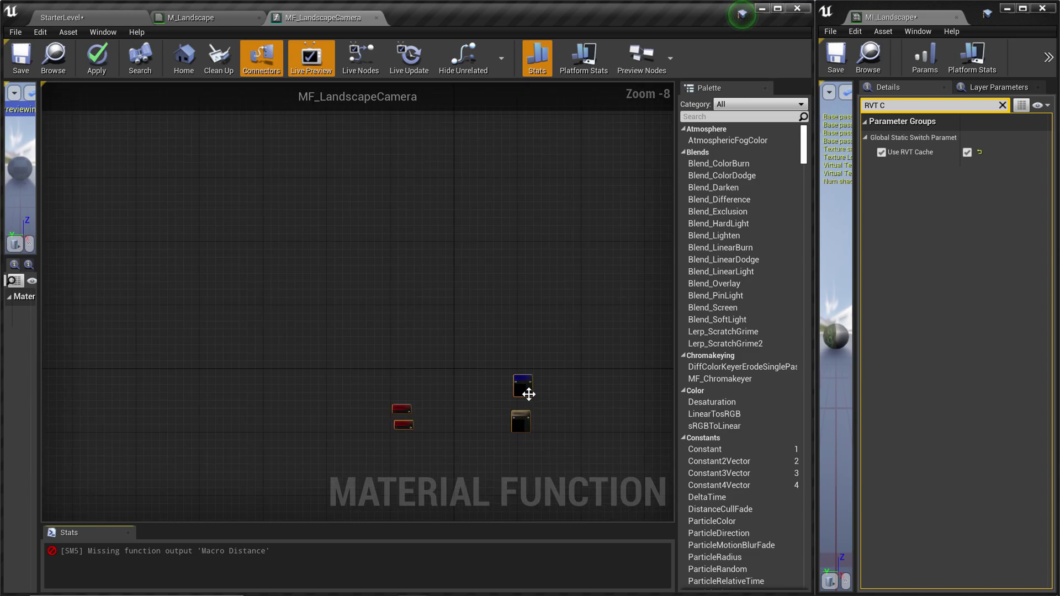
key(Delete)
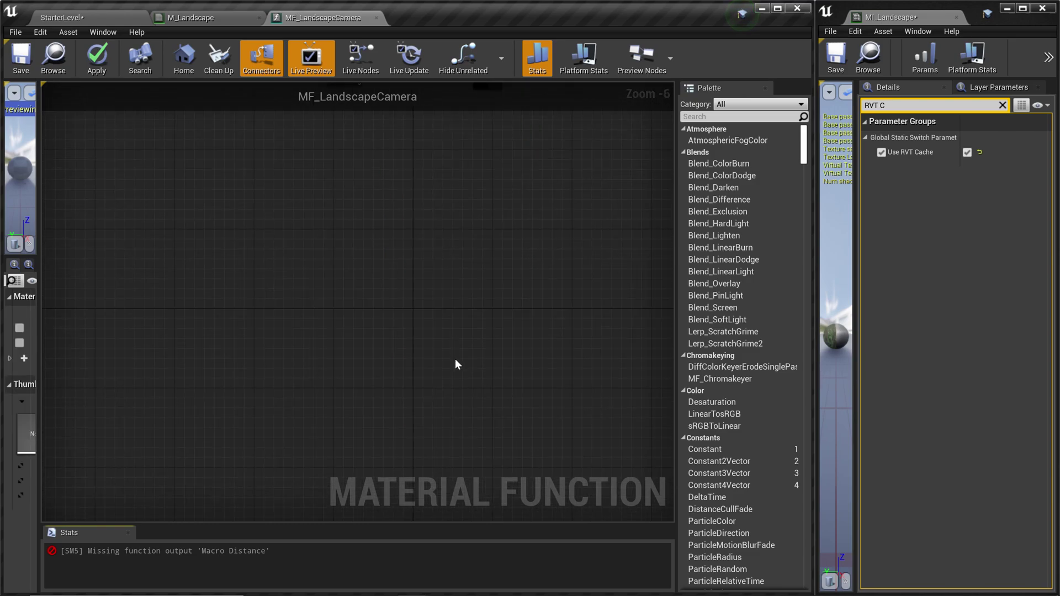
Copy the full material code from the blueprintUE page in the browser and paste it into the MF_LandscapeCamera graph in Unreal Editor.
key(alt+Tab)
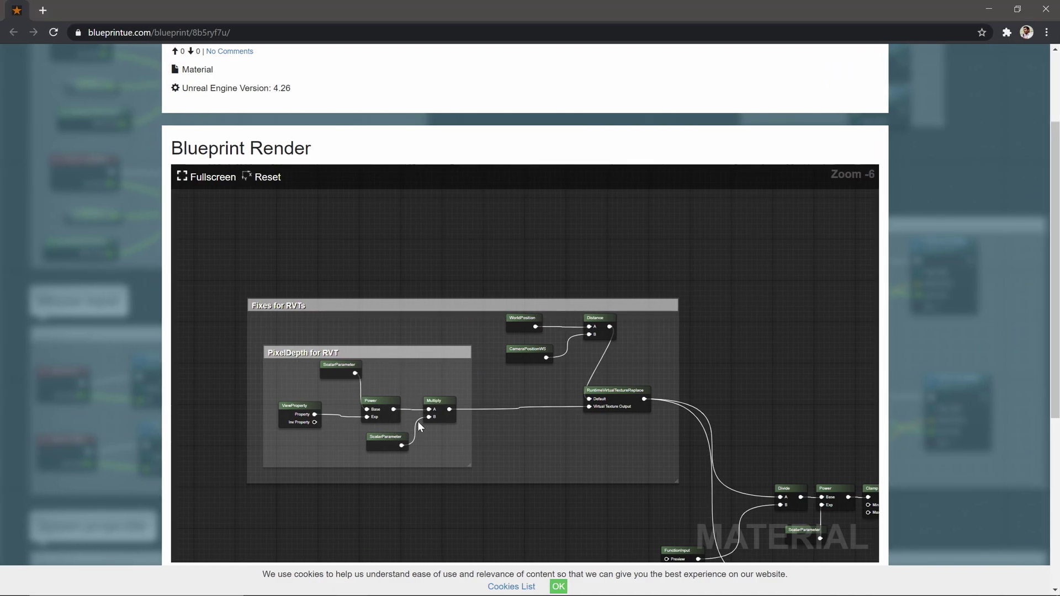
scroll(423, 423, down, 2)
drag(507, 393, 510, 345)
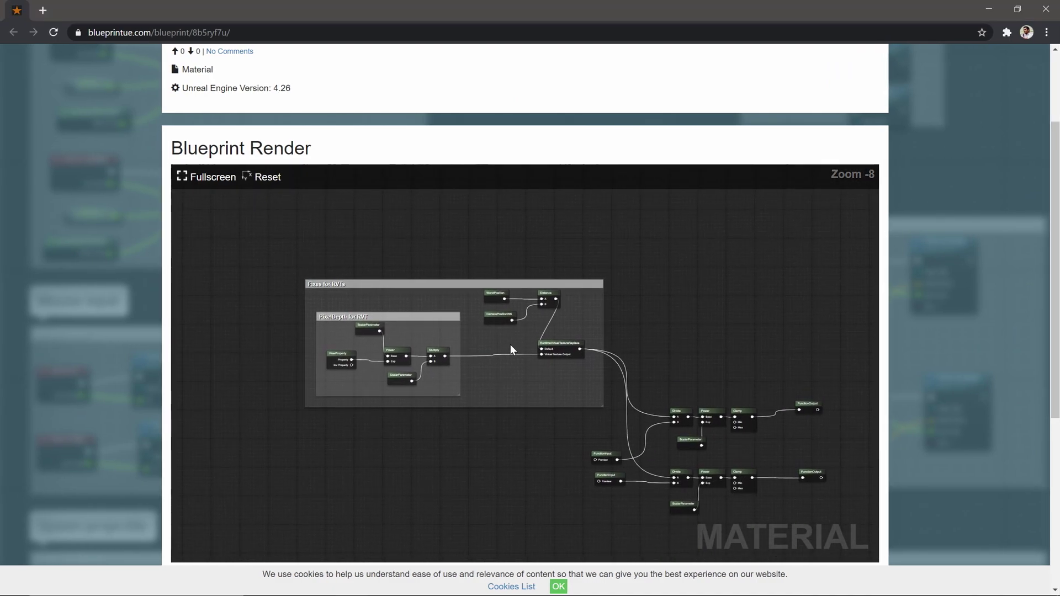
scroll(539, 434, down, 4)
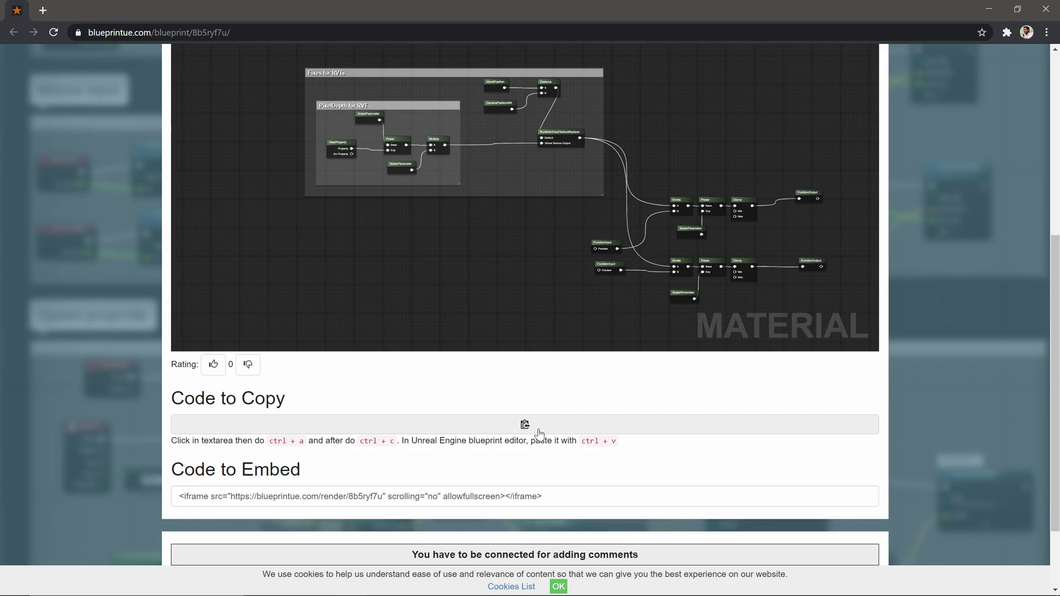
click(540, 433)
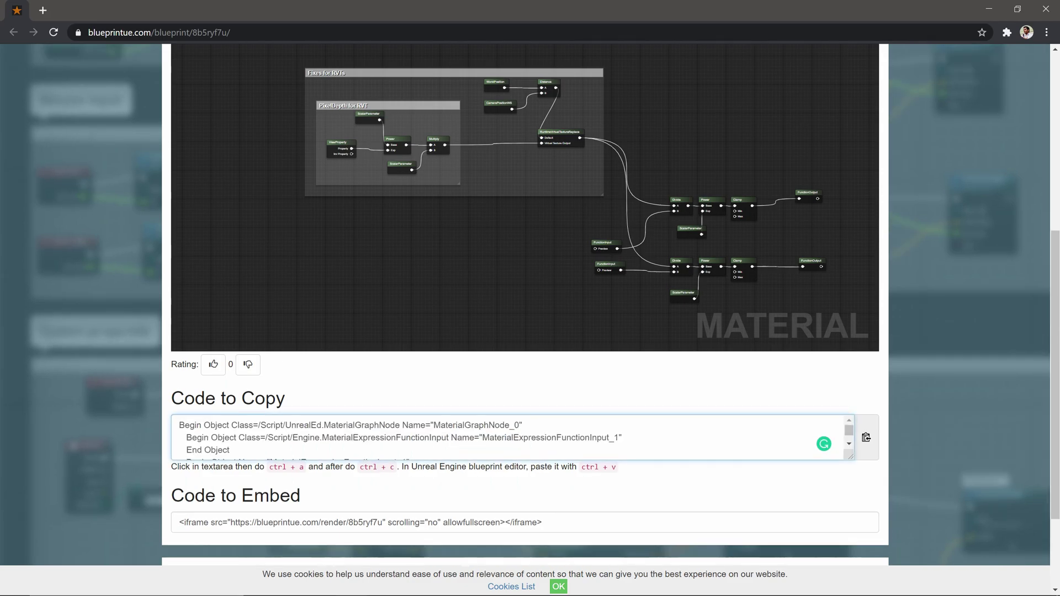
key(ctrl+a)
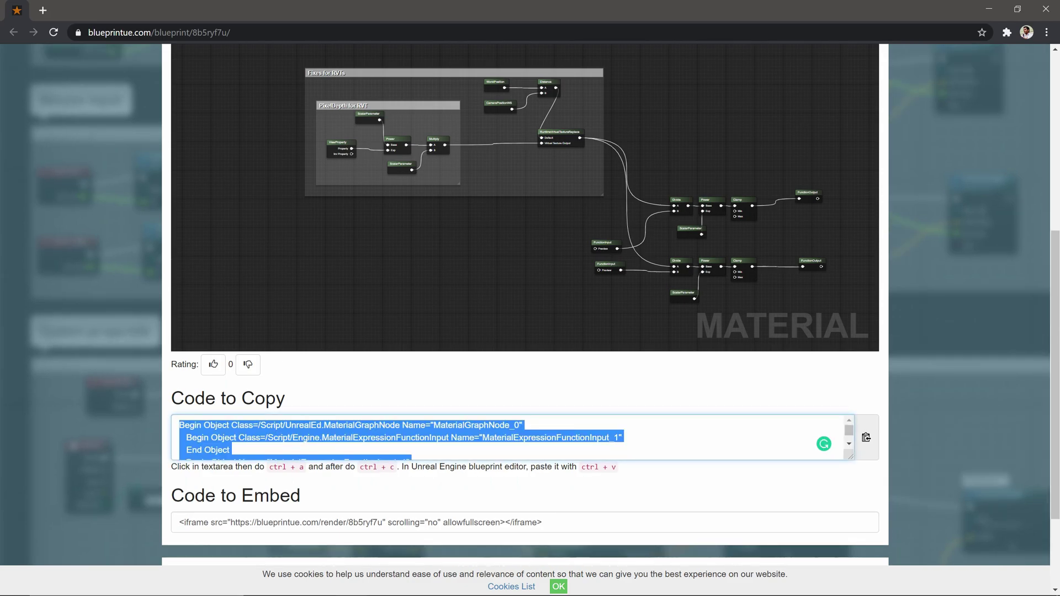
key(alt+Tab)
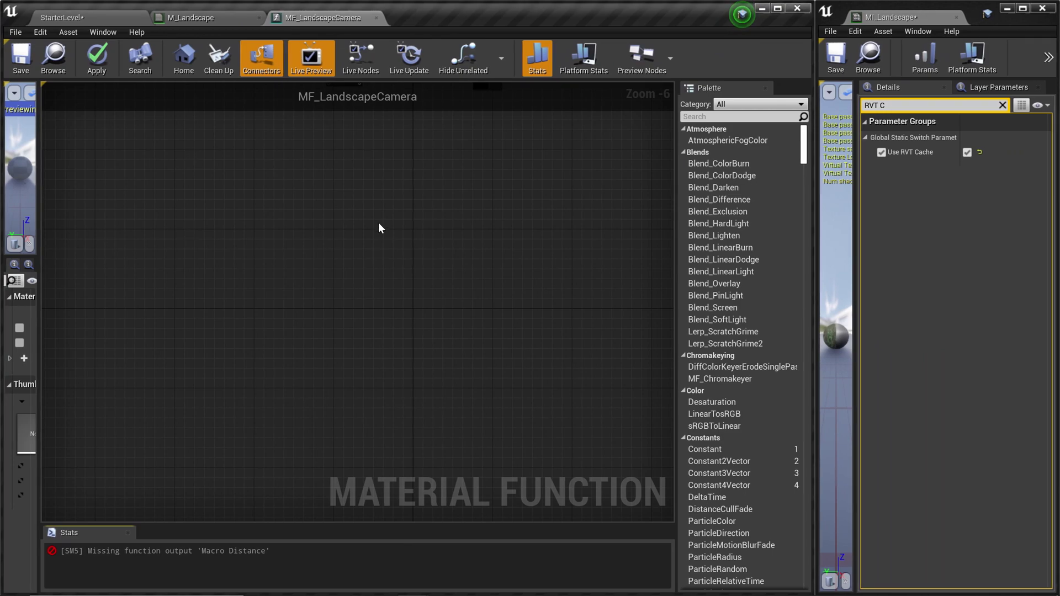
key(ctrl+v)
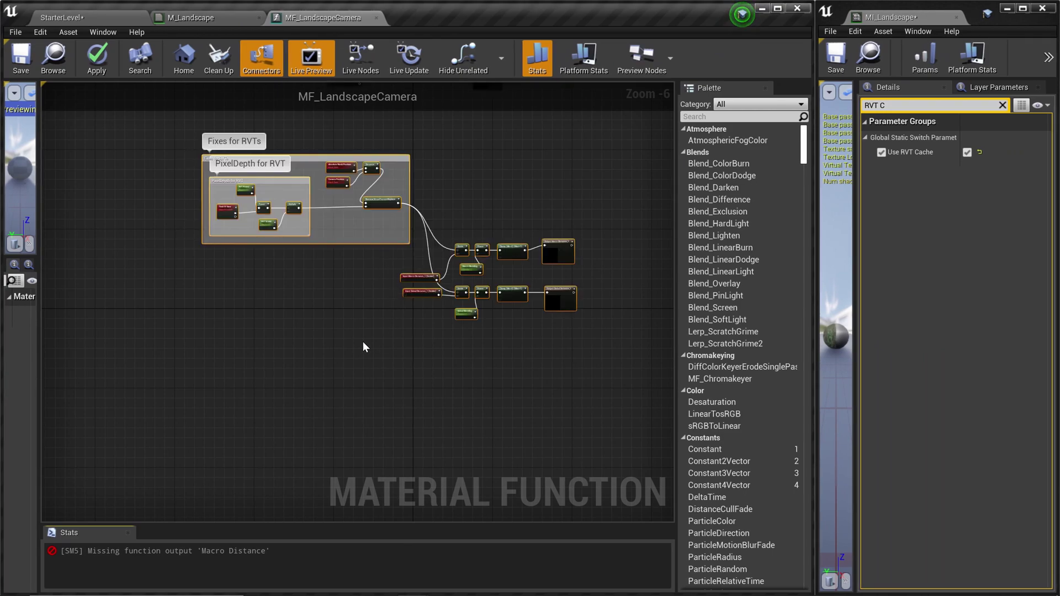
Move the original output nodes beside the pasted graph and connect the two Clamp results to Output Macro Distance and Output Global Distance.
scroll(333, 346, up, 2)
right_drag(333, 346, 300, 433)
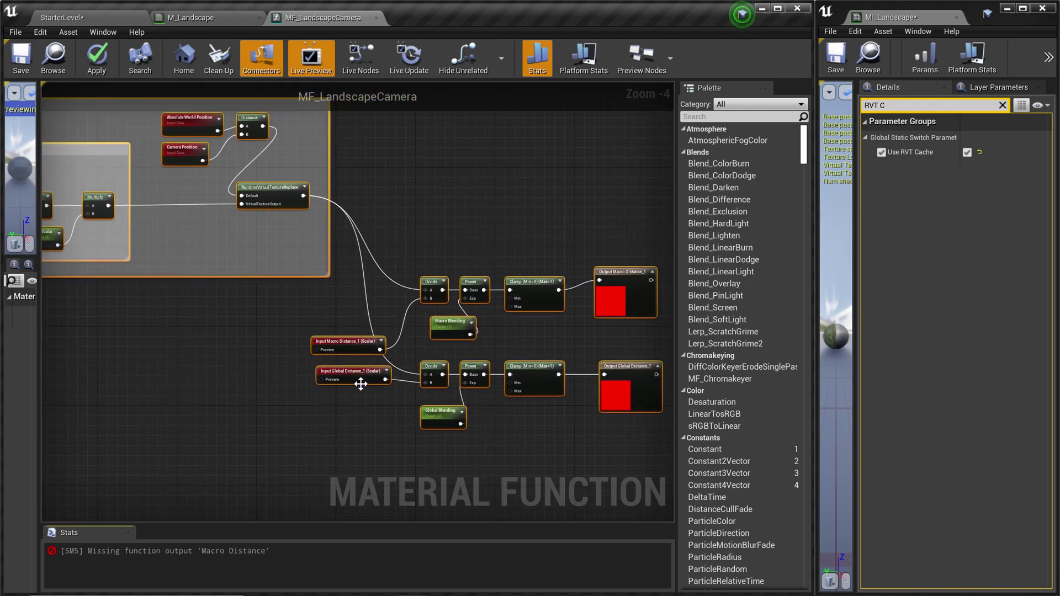
right_drag(552, 242, 521, 499)
scroll(492, 277, down, 1)
scroll(493, 277, up, 1)
scroll(526, 286, down, 1)
drag(527, 287, 610, 386)
right_drag(594, 375, 551, 239)
scroll(557, 326, up, 2)
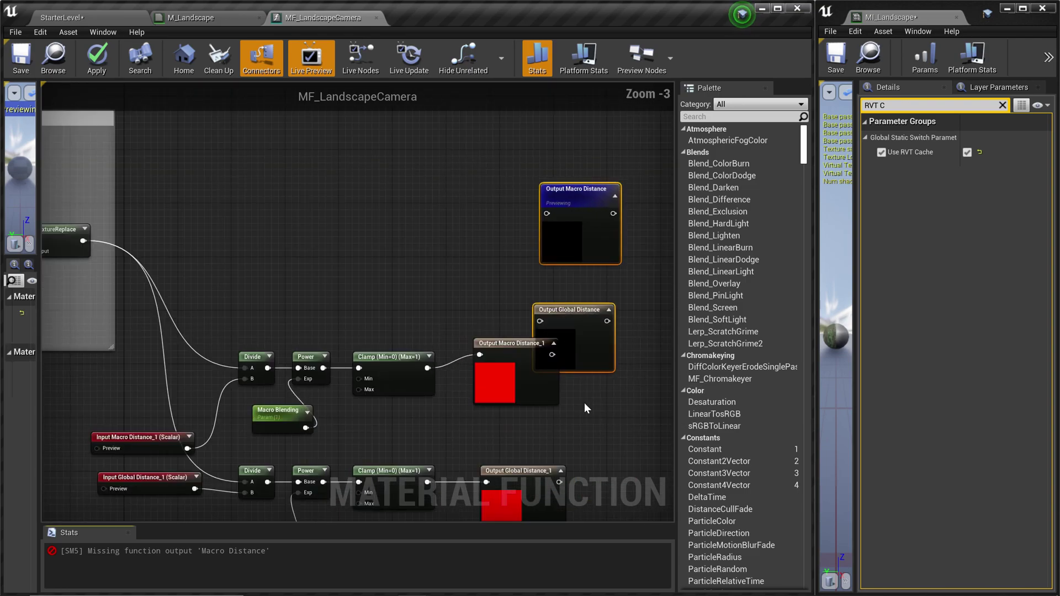
right_drag(581, 395, 563, 322)
drag(409, 296, 527, 142)
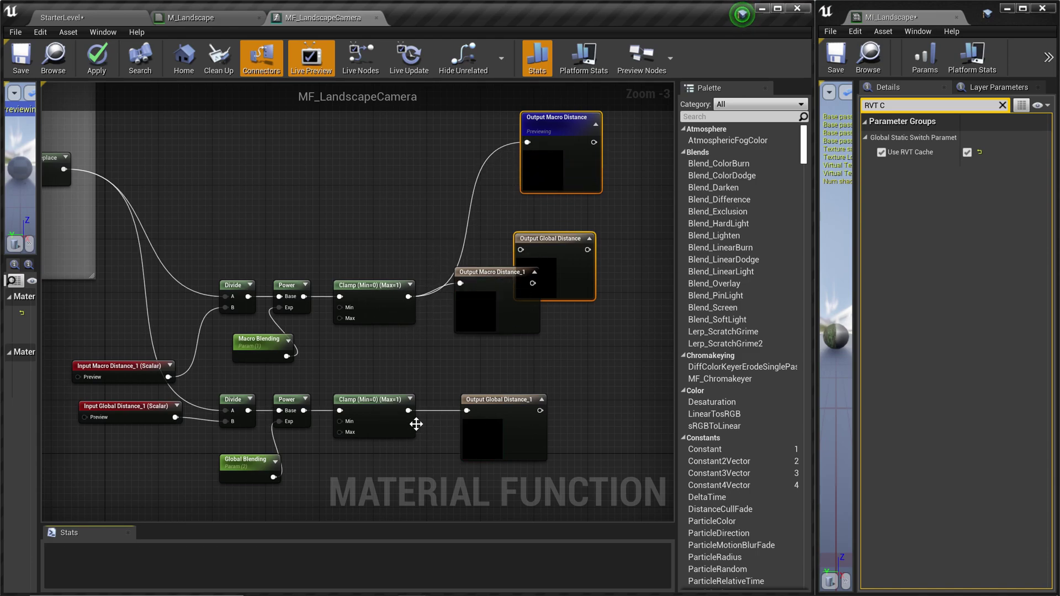
drag(408, 410, 520, 249)
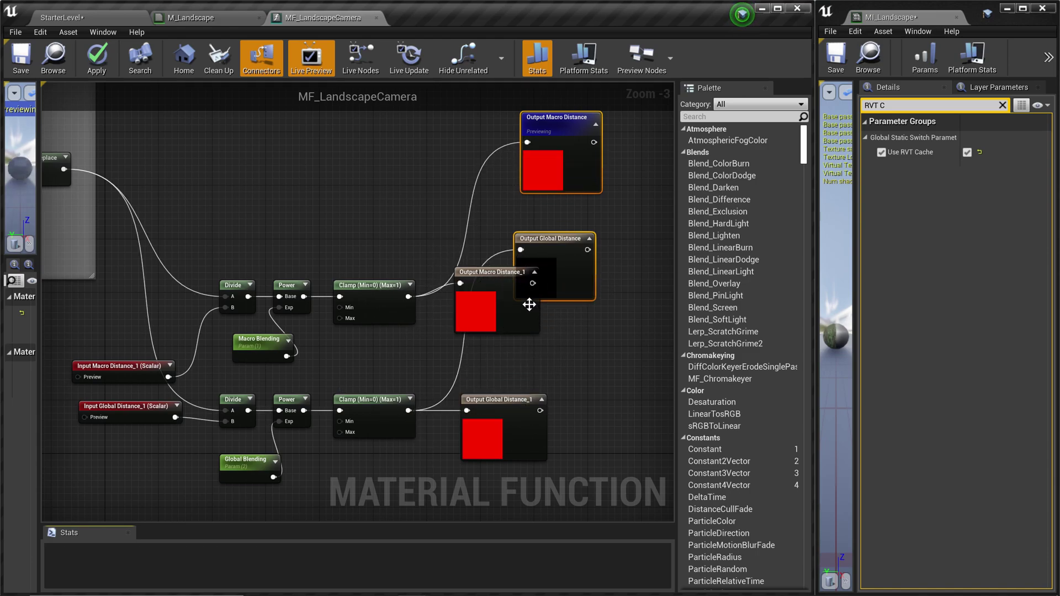
Delete the duplicate Output Macro Distance_1 and Output Global Distance_1 nodes.
click(530, 305)
key(Delete)
click(601, 342)
click(521, 409)
key(Delete)
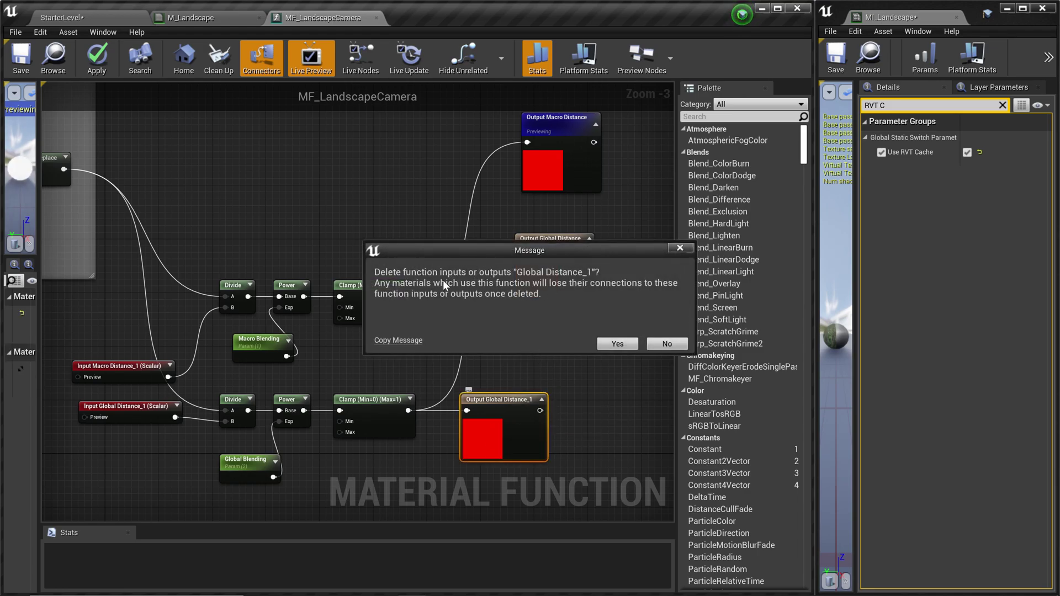
click(618, 344)
Move the original Macro and Global Distance inputs beside the pasted graph and transfer the _1 inputs' Divide connections to them.
scroll(575, 374, down, 3)
drag(455, 250, 434, 457)
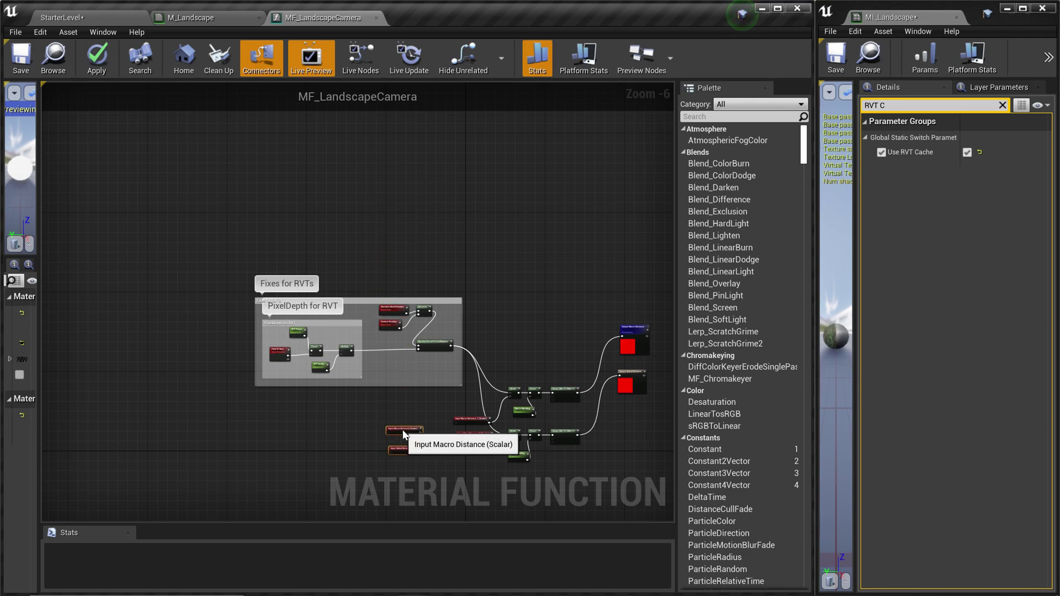
scroll(434, 457, up, 3)
scroll(434, 457, up, 2)
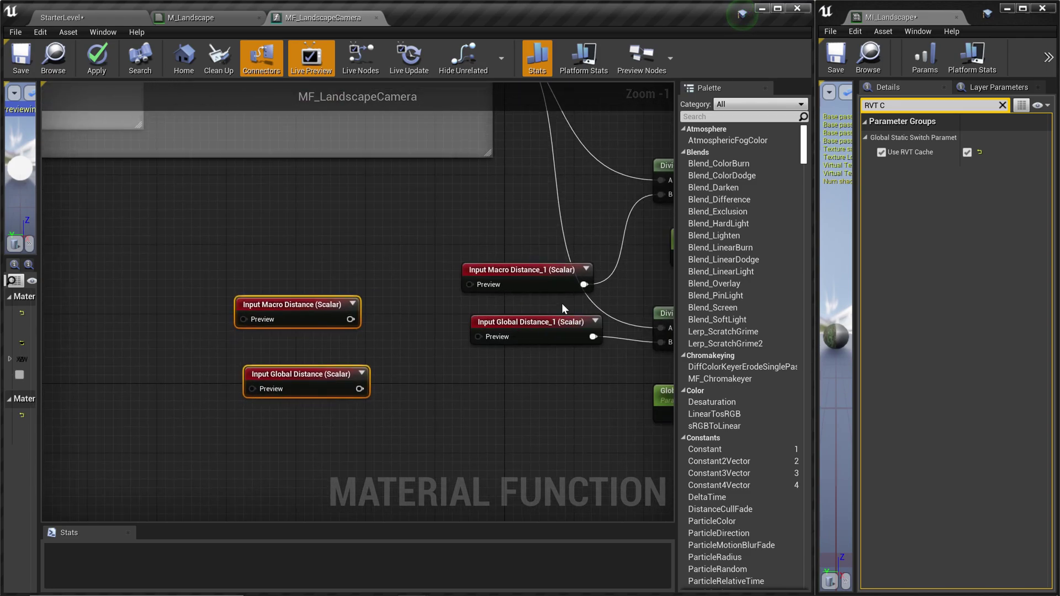
ctrl+drag(583, 284, 352, 320)
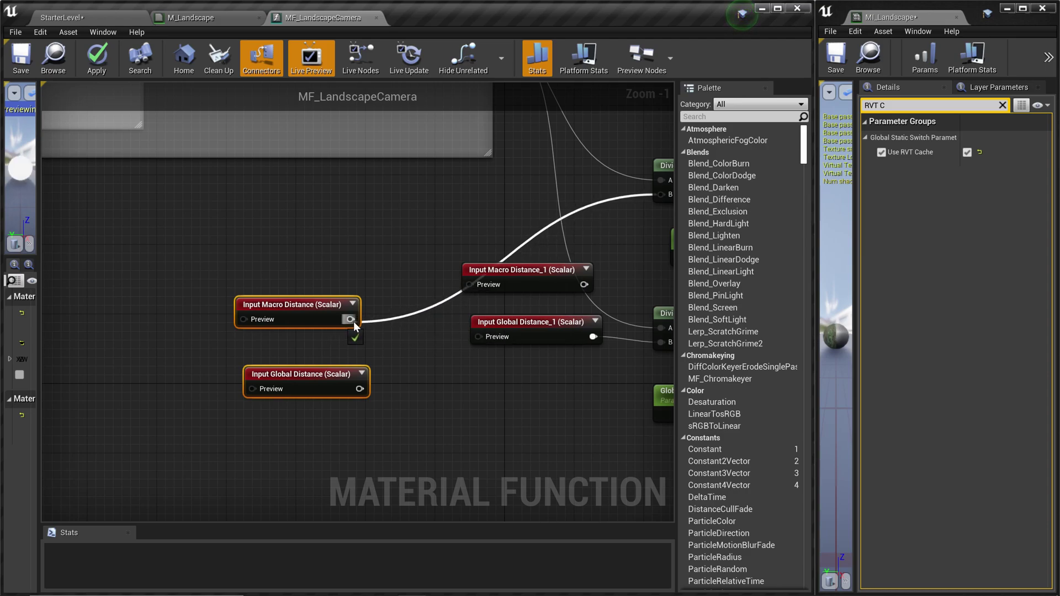
ctrl+drag(592, 337, 368, 394)
Delete the duplicate Input Macro Distance_1 and Input Global Distance_1 nodes.
click(530, 273)
key(Delete)
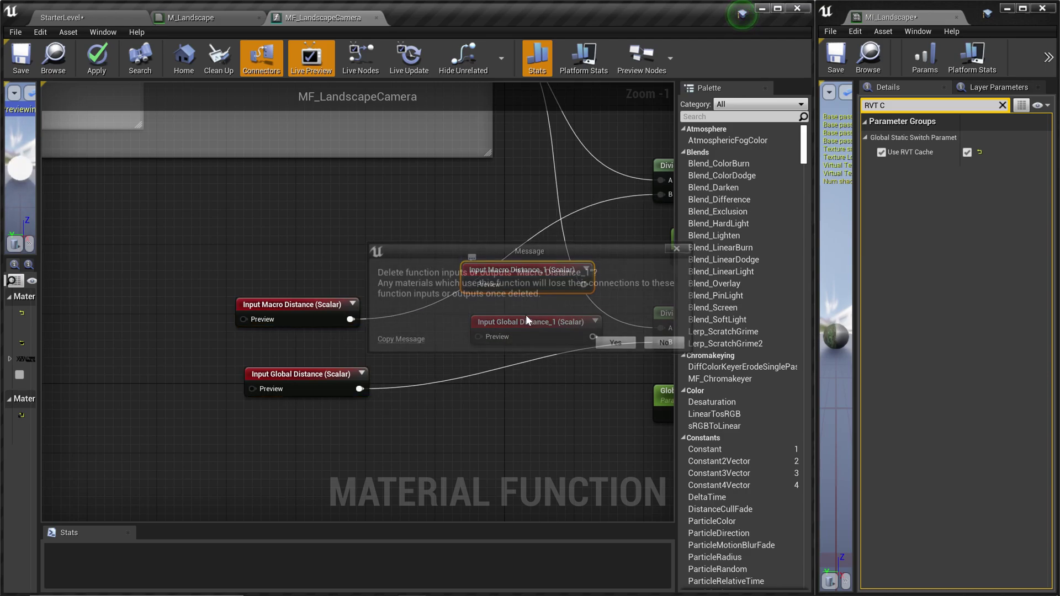
click(603, 345)
click(532, 326)
key(Delete)
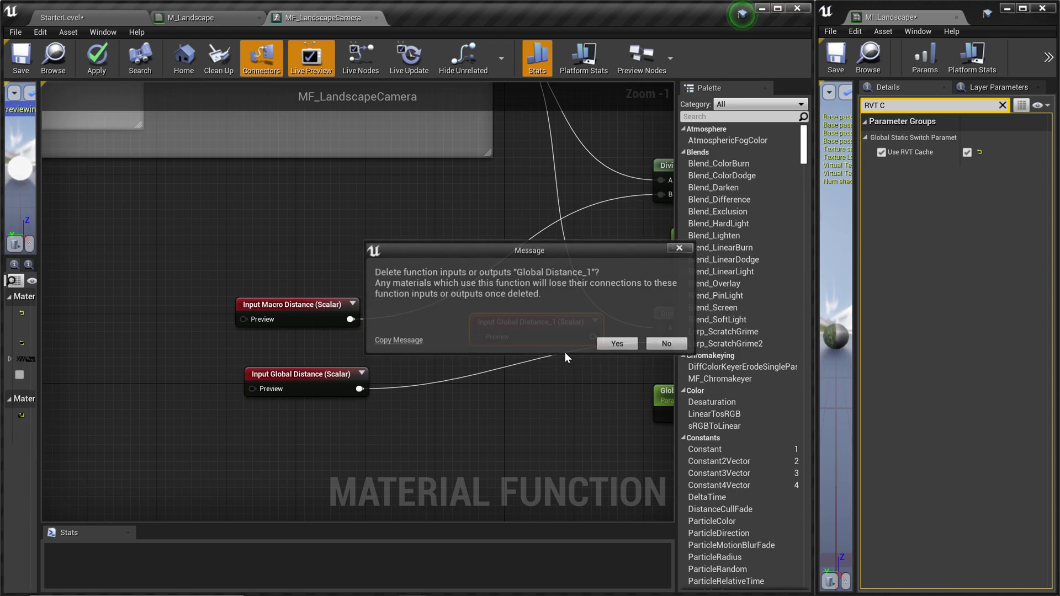
key(Return)
Examine the Fixes for RVTs section, including the PixelDepth for RVT nodes and their link to RuntimeVirtualTextureReplace.
scroll(362, 423, down, 4)
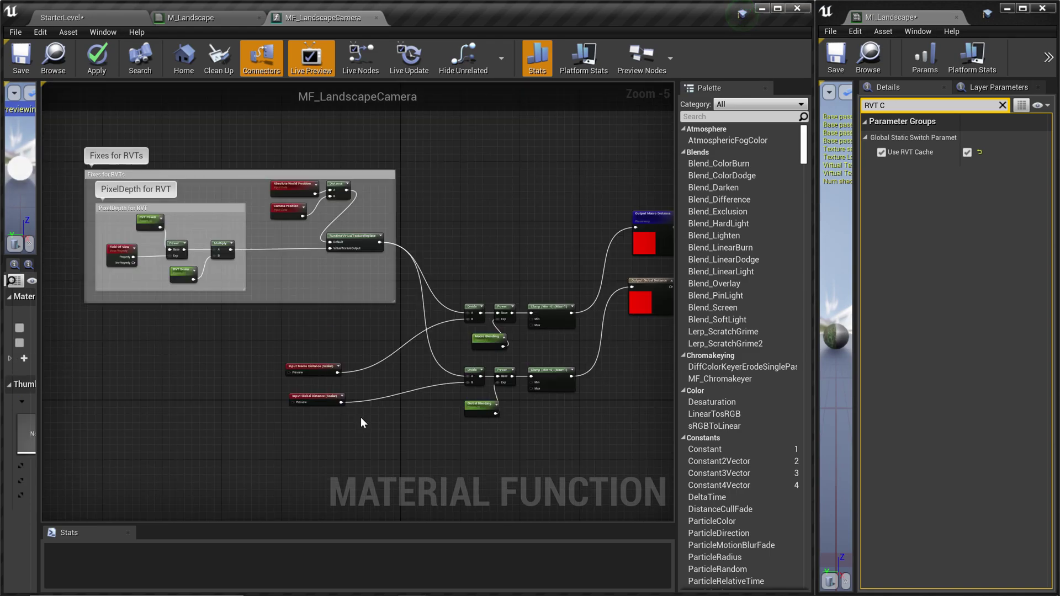
right_drag(110, 334, 330, 447)
scroll(298, 400, up, 2)
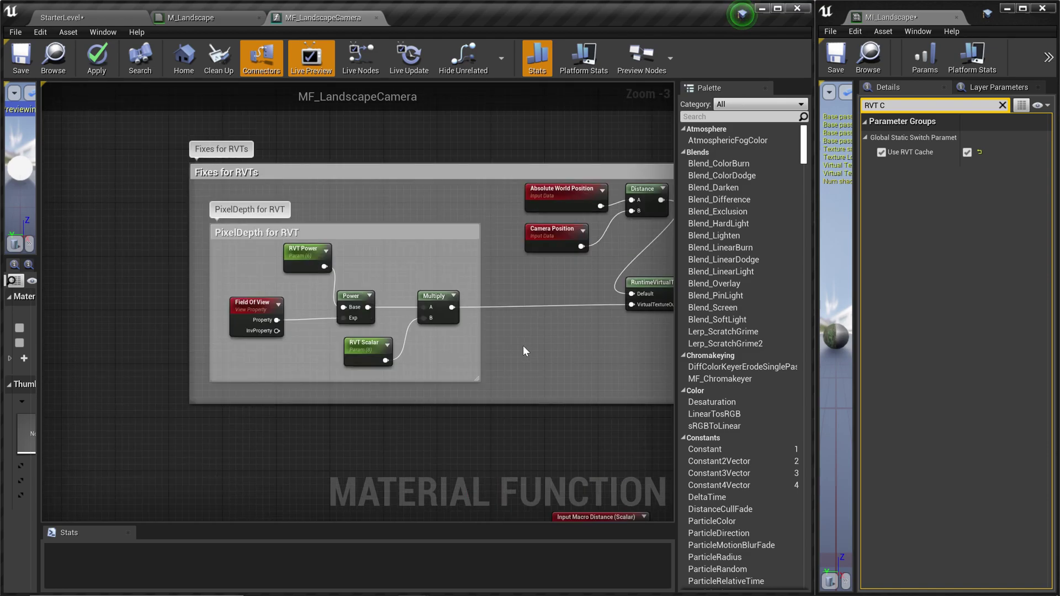
scroll(522, 346, down, 1)
right_drag(528, 343, 433, 350)
scroll(437, 342, up, 1)
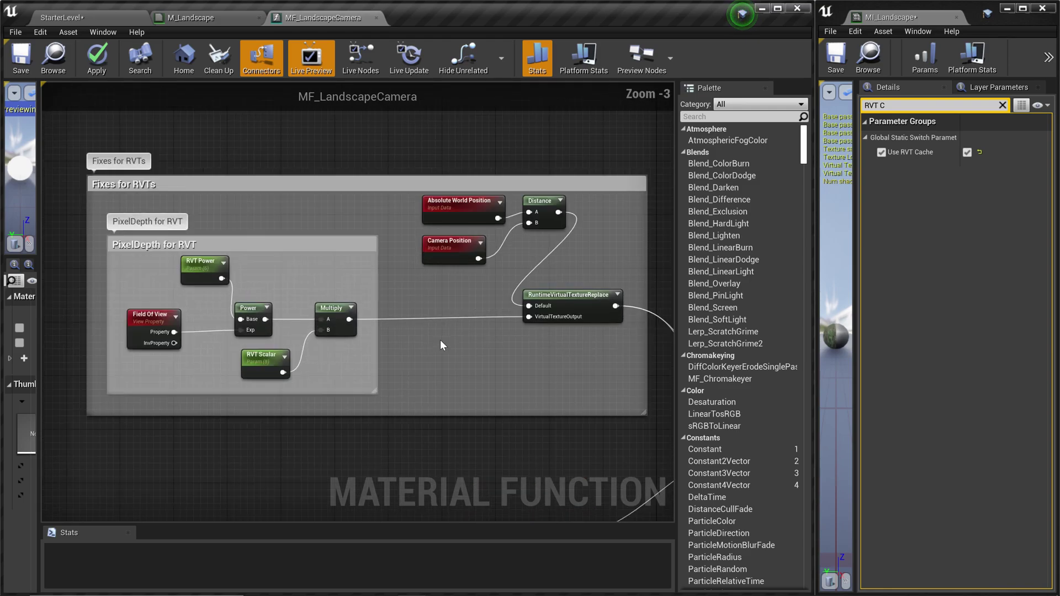
scroll(408, 323, up, 1)
right_drag(385, 342, 566, 340)
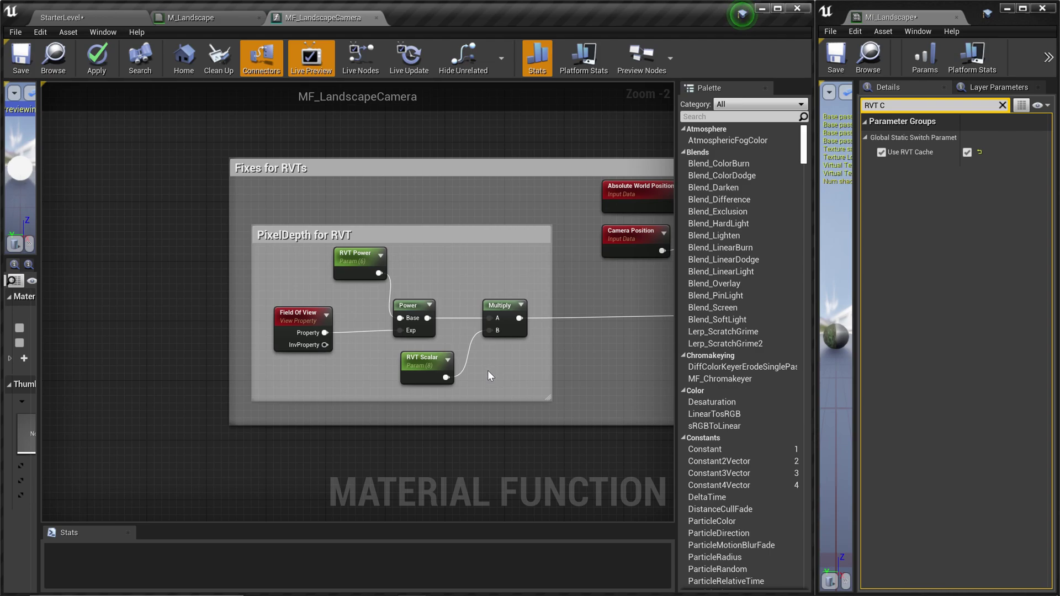
scroll(590, 285, down, 1)
right_drag(619, 273, 529, 274)
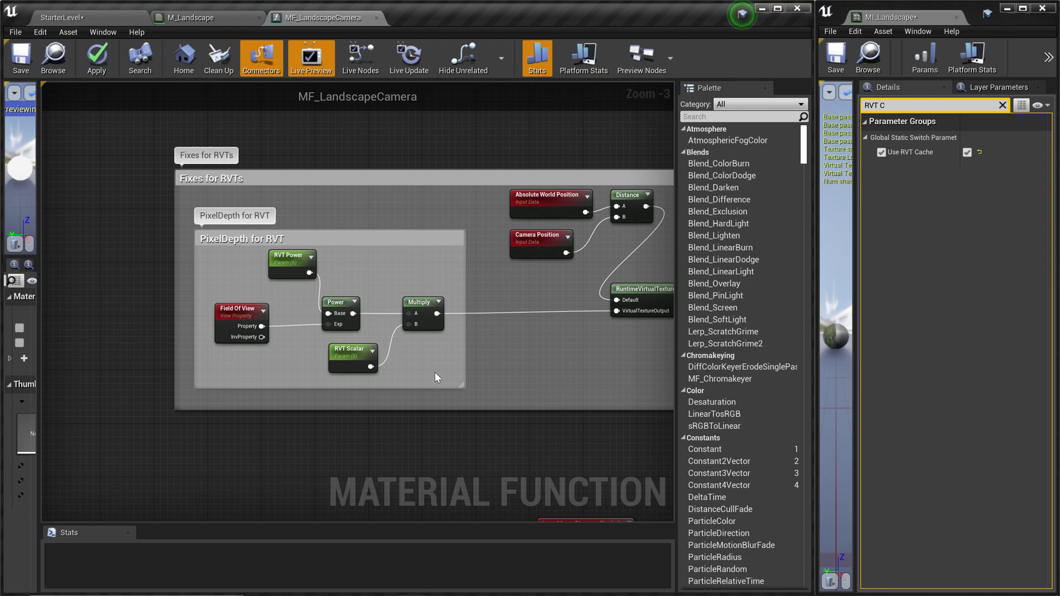
right_drag(419, 348, 479, 343)
scroll(479, 344, up, 1)
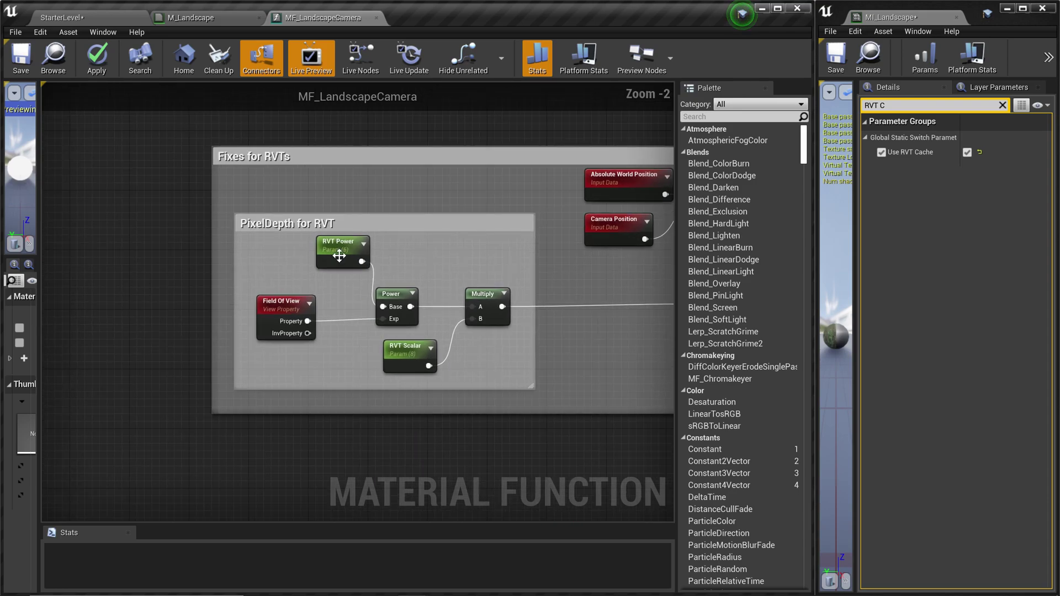
Check the RVT Power node in the Fixes for RVTs section and save the MF_LandscapeCamera function.
click(340, 255)
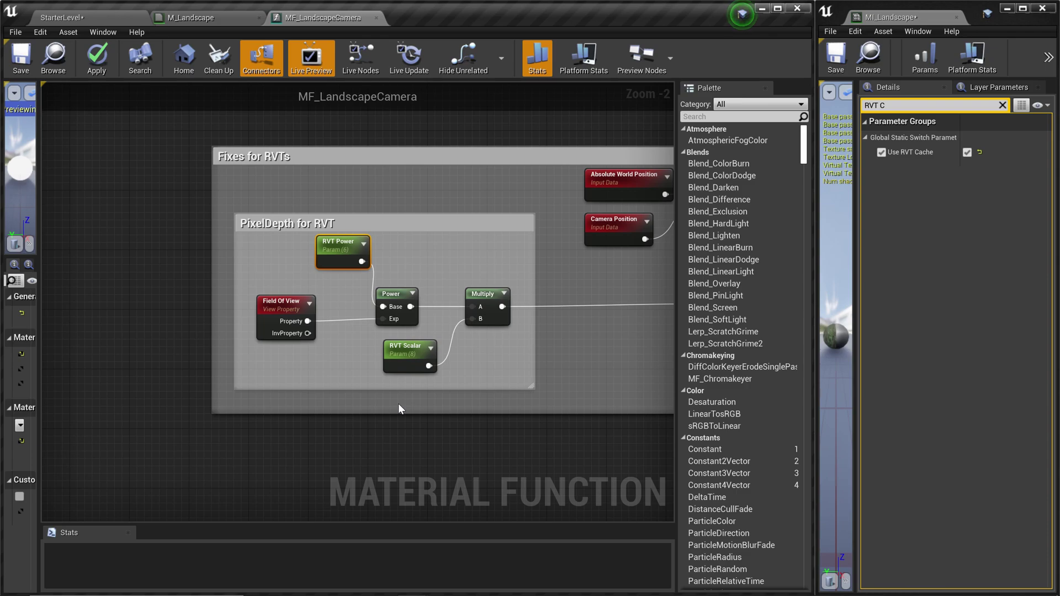
scroll(399, 407, down, 1)
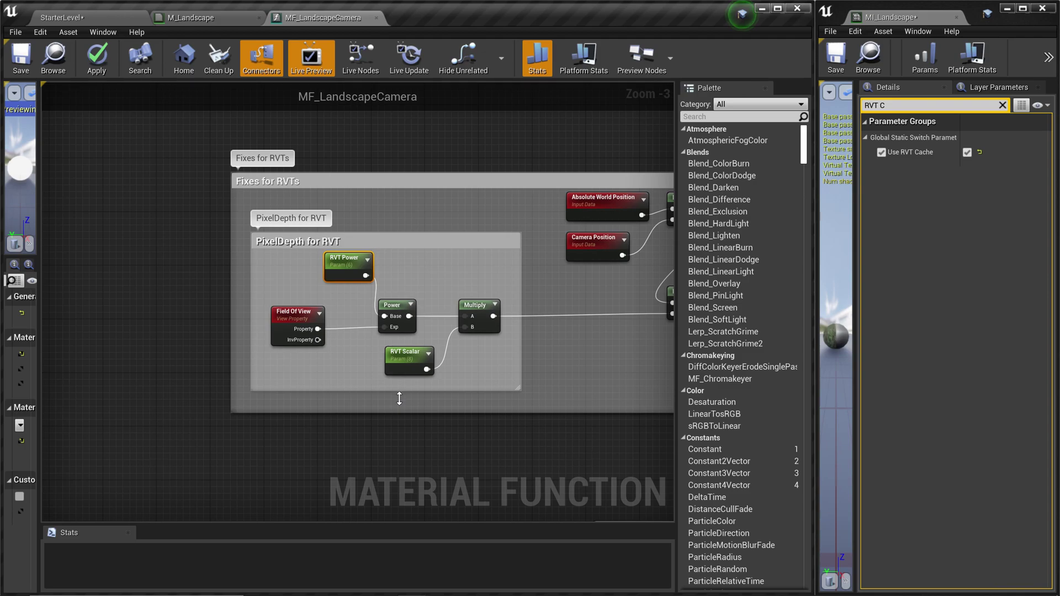
scroll(399, 398, down, 2)
click(21, 55)
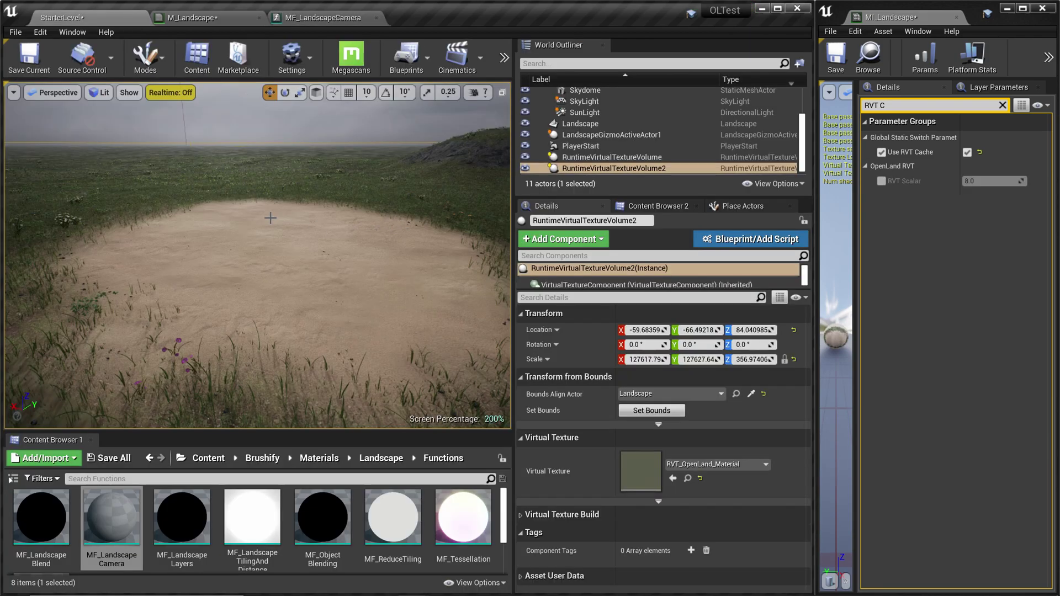
Look over the sand patch and surrounding grass in the level, and undo the enabling of Use RVT Cache.
right_drag(271, 218, 315, 279)
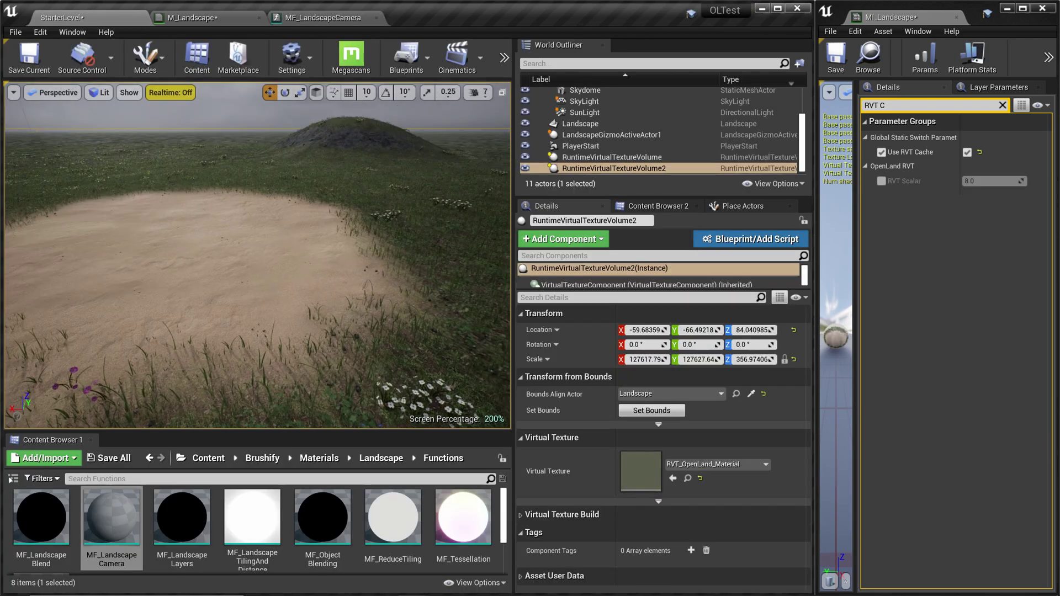
right_drag(409, 241, 381, 243)
right_drag(209, 236, 298, 232)
key(ctrl+z)
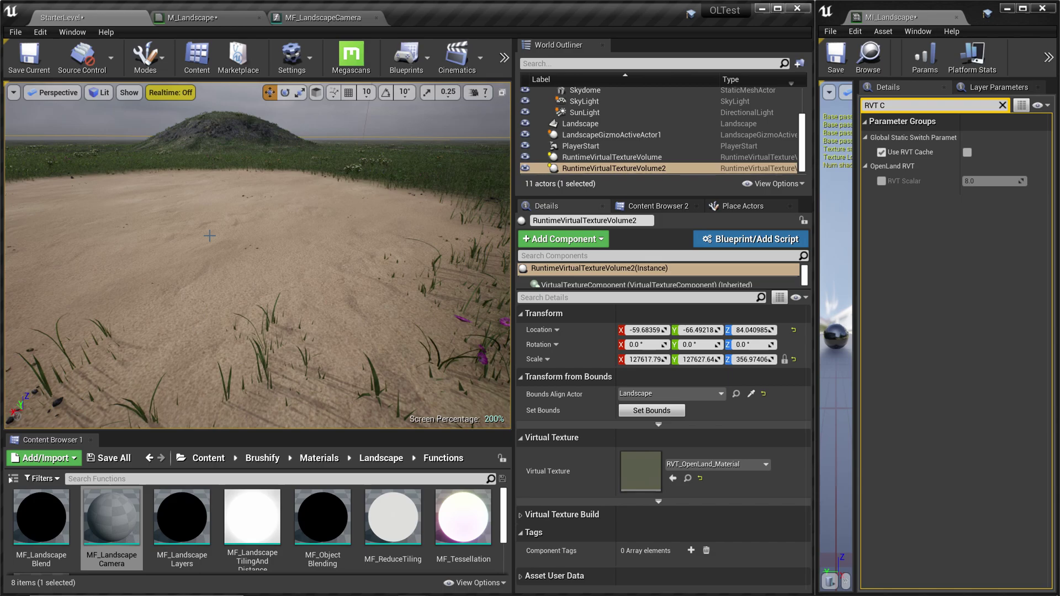
Place the Nordic_Beach_Rocks mesh from the Megascans 3D_Assets folder onto the sand patch in the level.
click(209, 457)
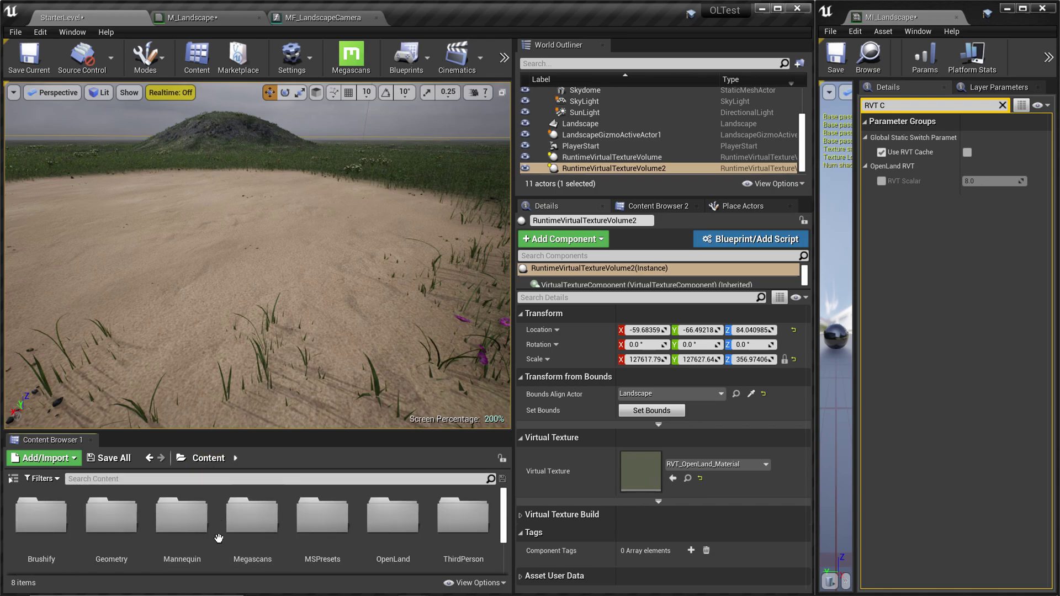
double_click(251, 525)
double_click(53, 533)
double_click(53, 533)
drag(172, 559, 220, 222)
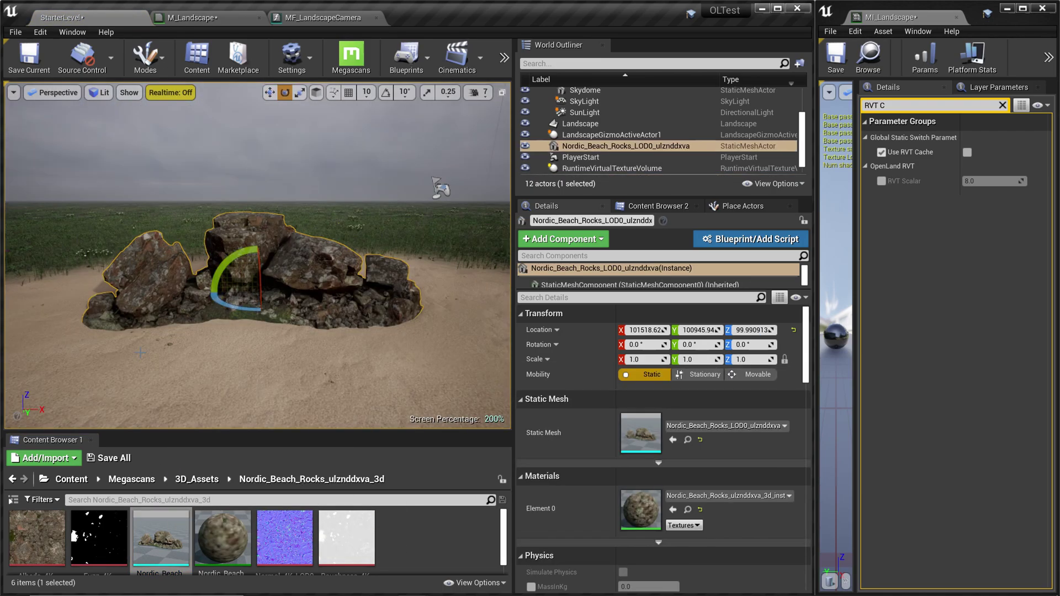
Open the beach rocks' material instance and dock it alongside MI_Landscape.
click(84, 346)
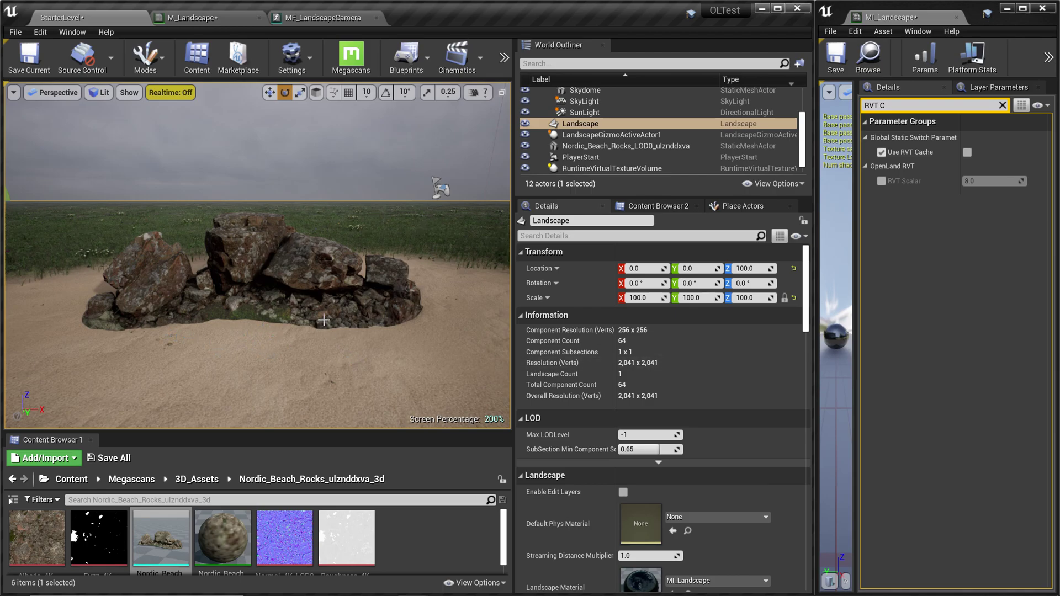
click(315, 297)
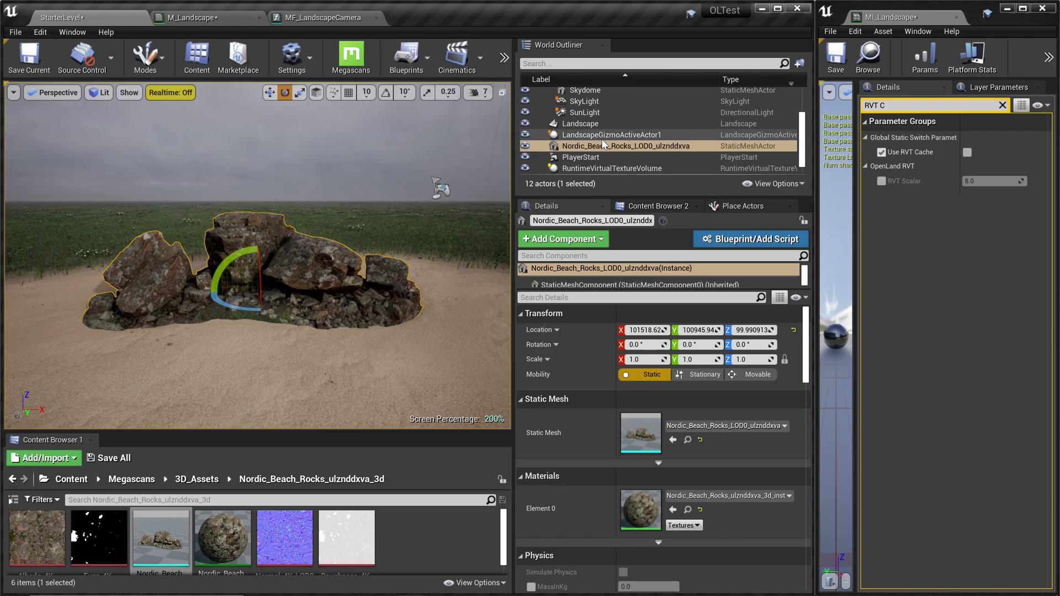
double_click(657, 505)
drag(420, 12, 951, 20)
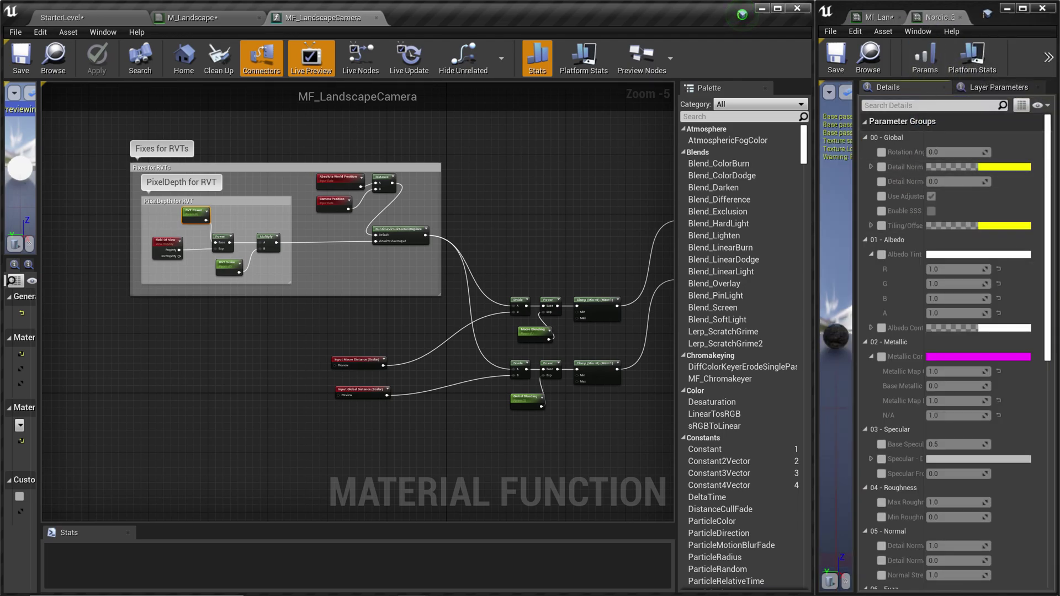
Open the rock material instance's parent material, MS_DefaultMaterial_Fuzzy.
drag(1048, 240, 1049, 558)
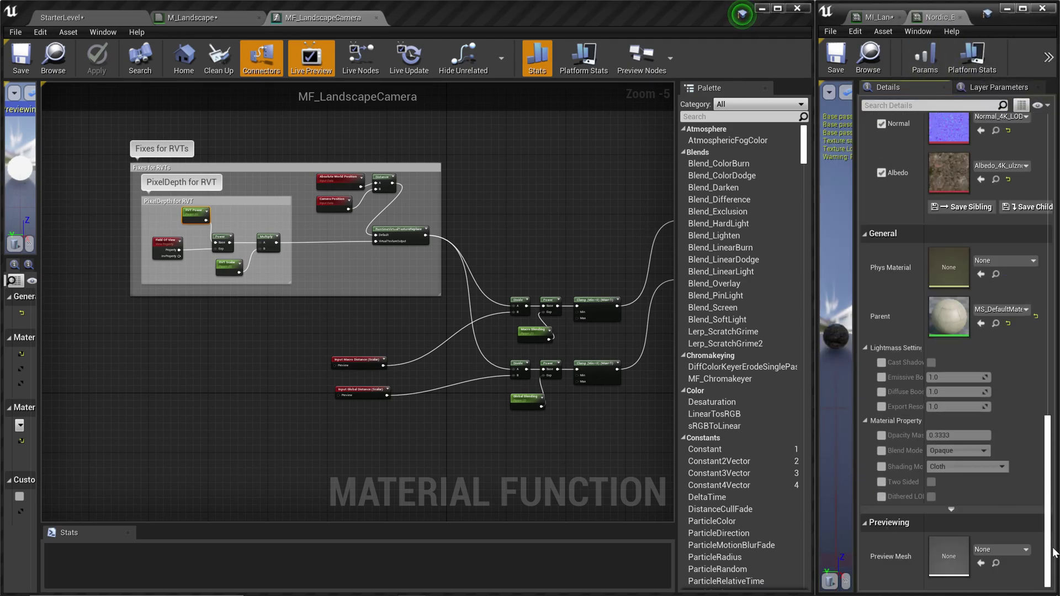
double_click(947, 317)
scroll(450, 336, down, 5)
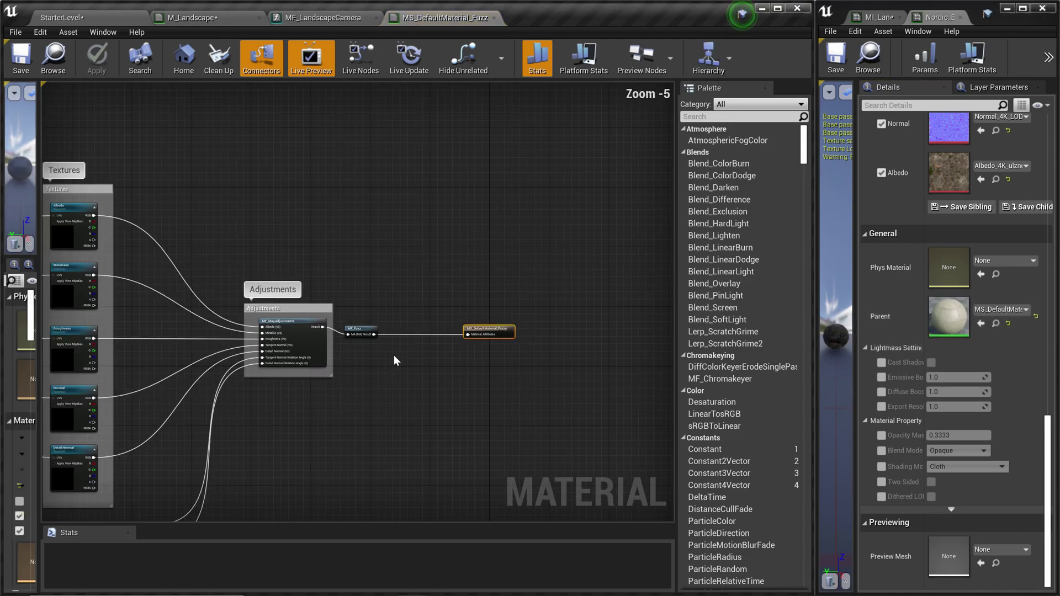
Add an OpenLand_RVT_Blend_With_Attributes node to the material graph near MF_Fuzz.
scroll(393, 356, up, 1)
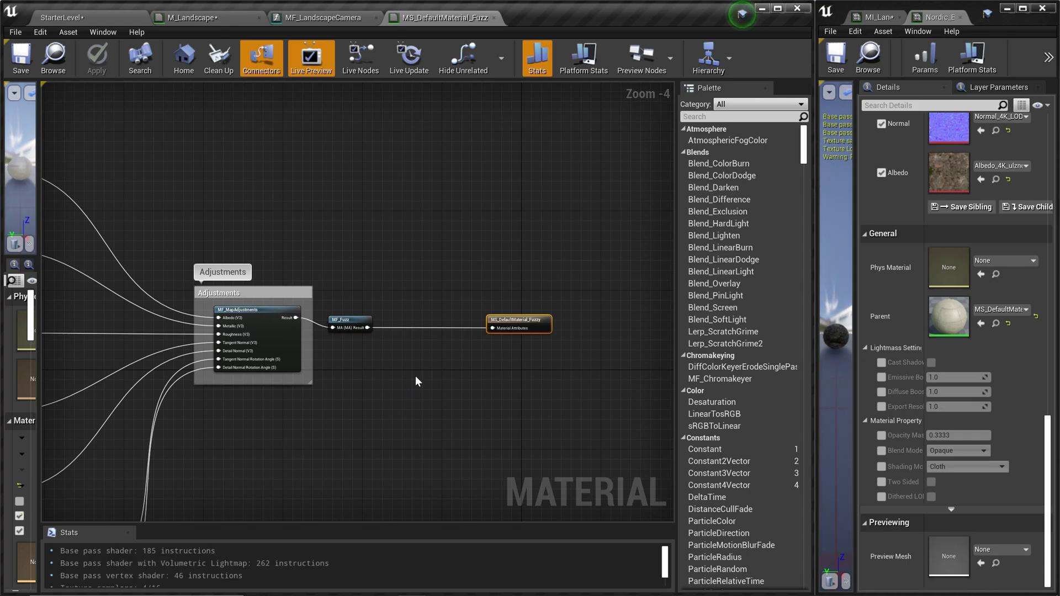
right_click(416, 376)
text(Open)
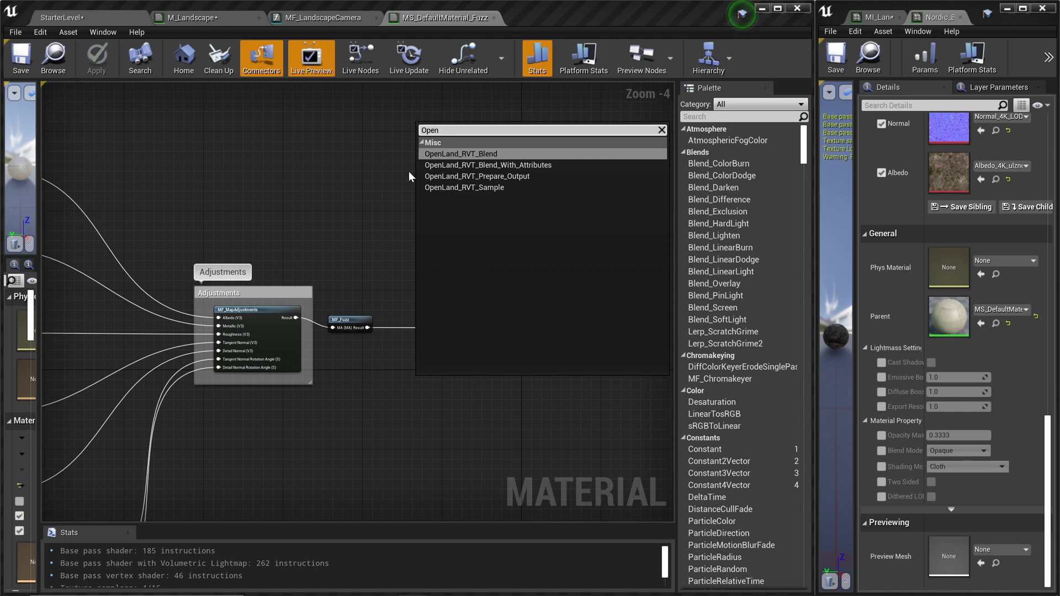
click(508, 165)
scroll(484, 378, up, 1)
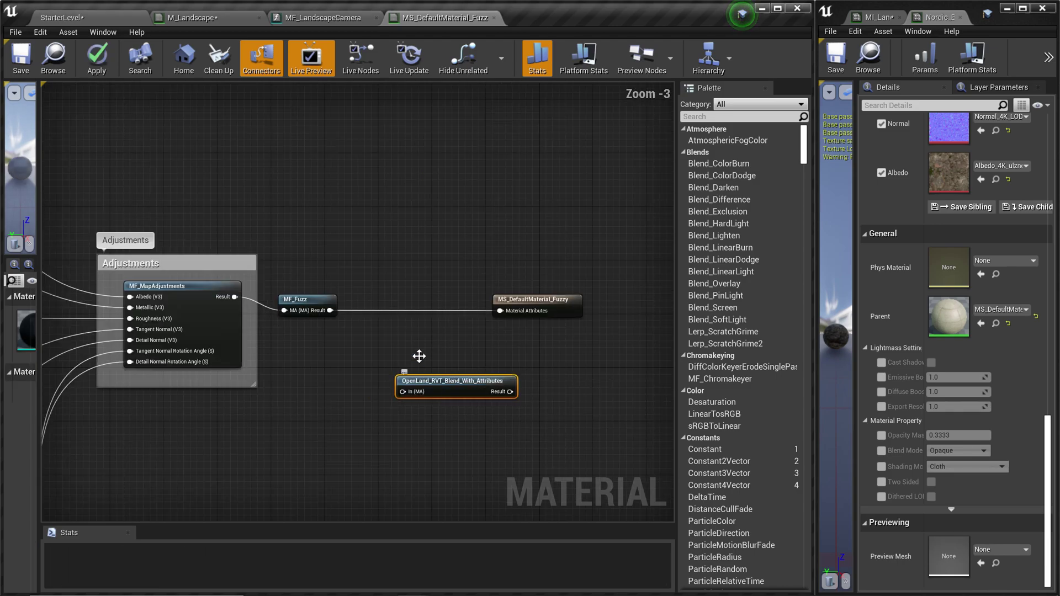
Wire the RVT blend node in line between MF_Fuzz and the Material Attributes output, and save the material.
drag(330, 310, 402, 391)
drag(509, 391, 504, 309)
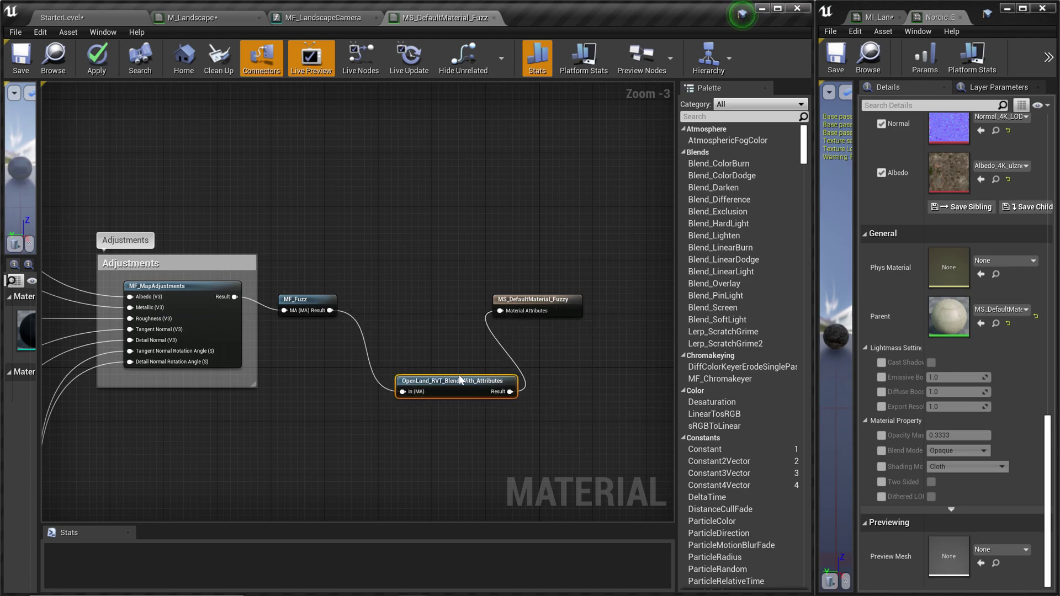
drag(460, 378, 434, 297)
drag(537, 301, 565, 300)
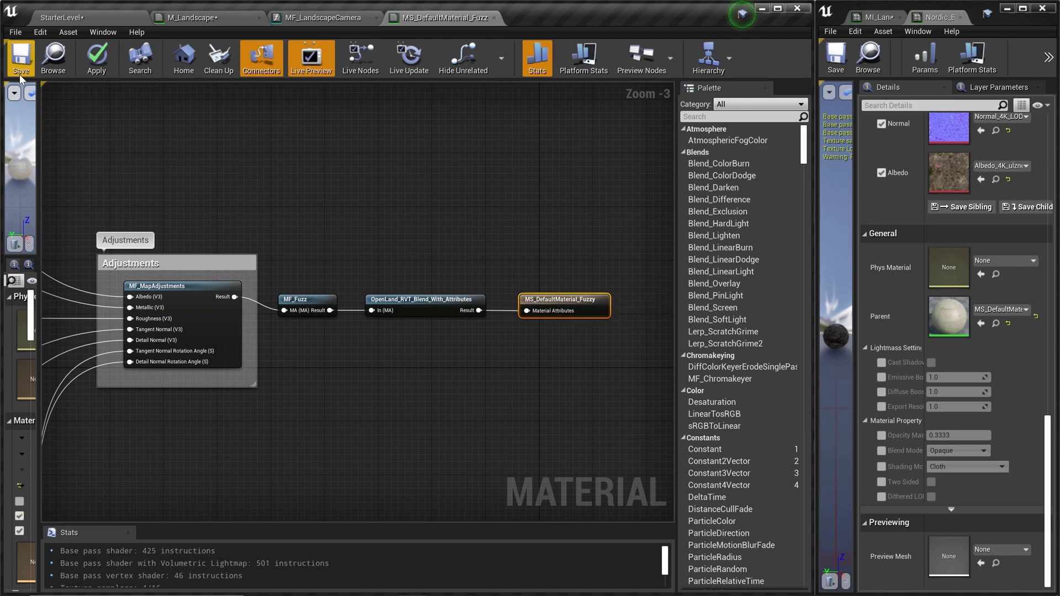
click(21, 55)
Turn on realtime rendering in the StarterLevel viewport and inspect how the rocks blend with the sand.
click(61, 17)
drag(221, 259, 243, 209)
scroll(213, 366, down, 5)
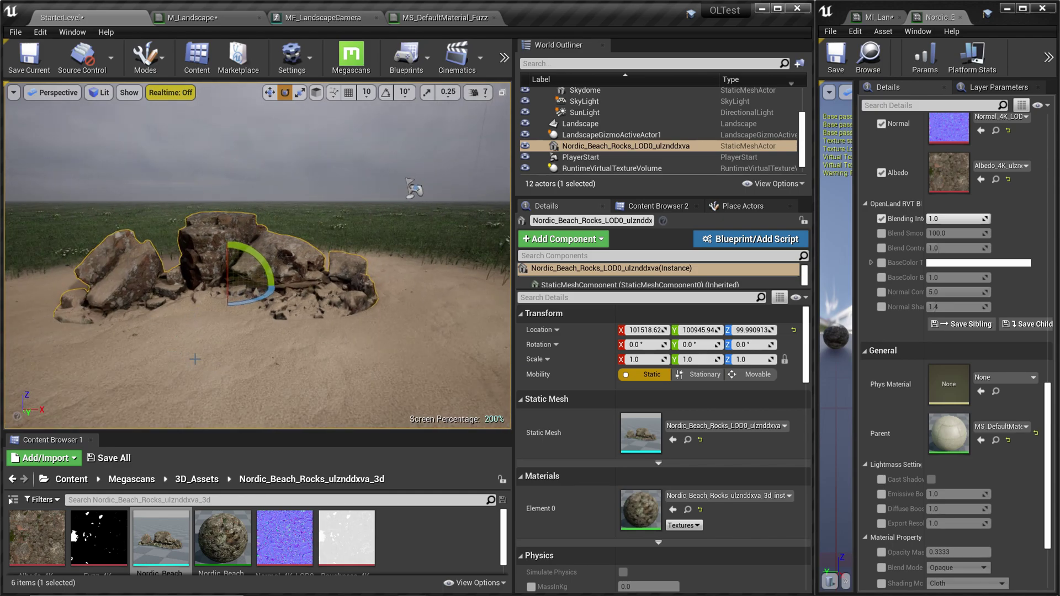
click(171, 93)
alt+drag(160, 292, 173, 299)
scroll(173, 299, up, 3)
right_drag(173, 299, 165, 296)
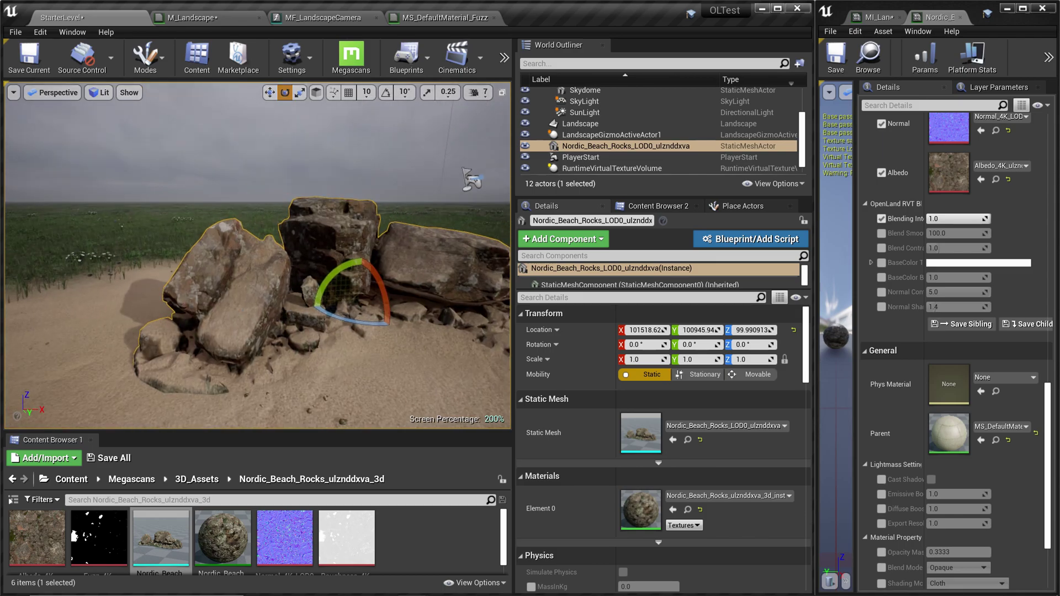
Lower the rock mesh slightly into the sand, to a Z location of about 94.92.
key(space)
key(space)
drag(362, 276, 361, 283)
key(e)
mouse_move(347, 340)
alt+mouse_down()
mouse_move(370, 354)
mouse_move(348, 323)
alt+mouse_up()
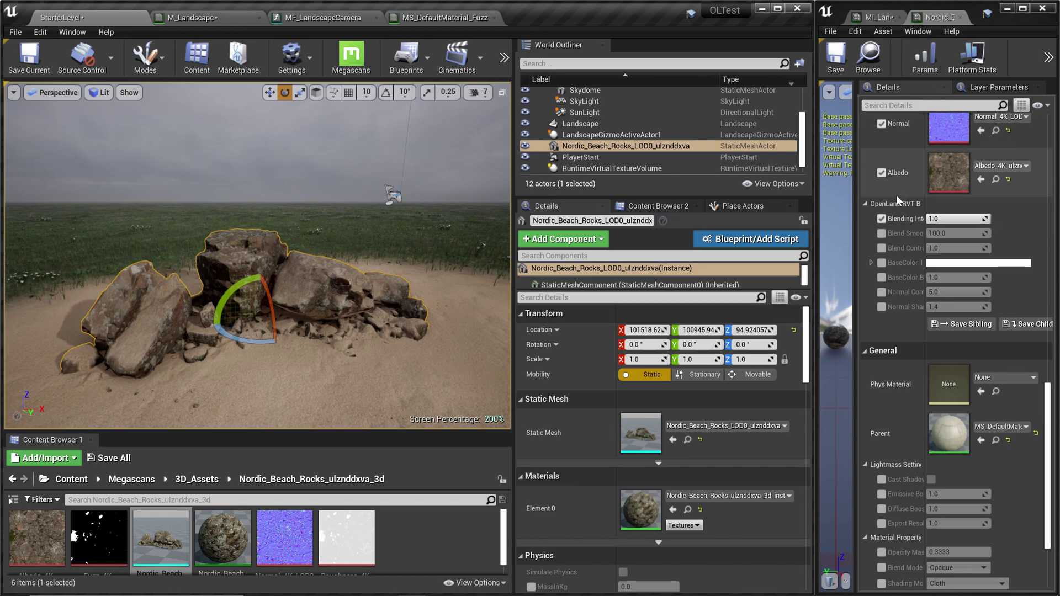
Widen the material instance window and its parameter names, and try a lower Blending Intensity before restoring the default 1.0.
drag(926, 197, 969, 198)
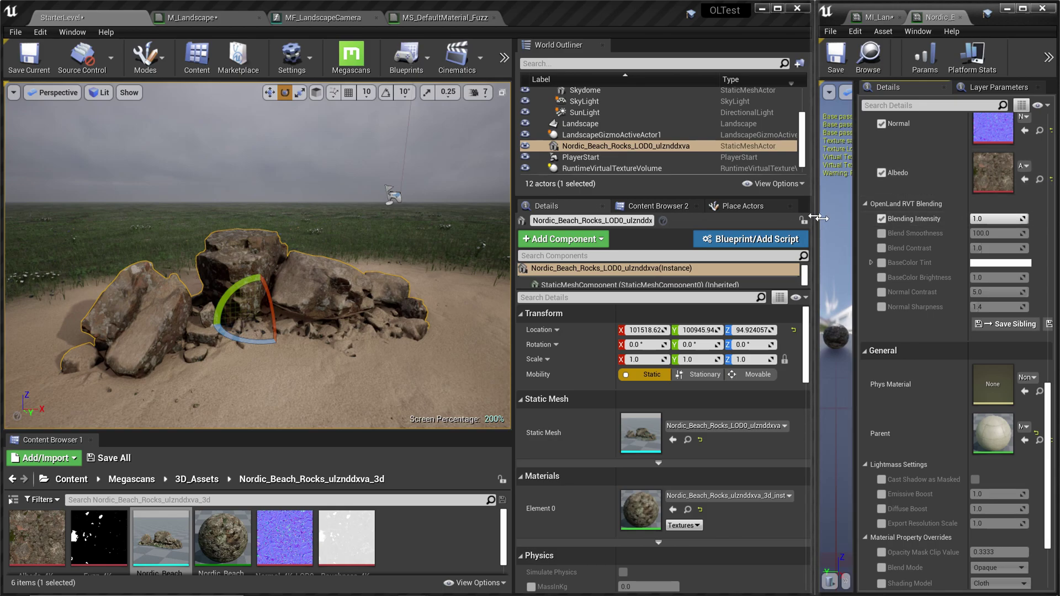
drag(821, 218, 778, 220)
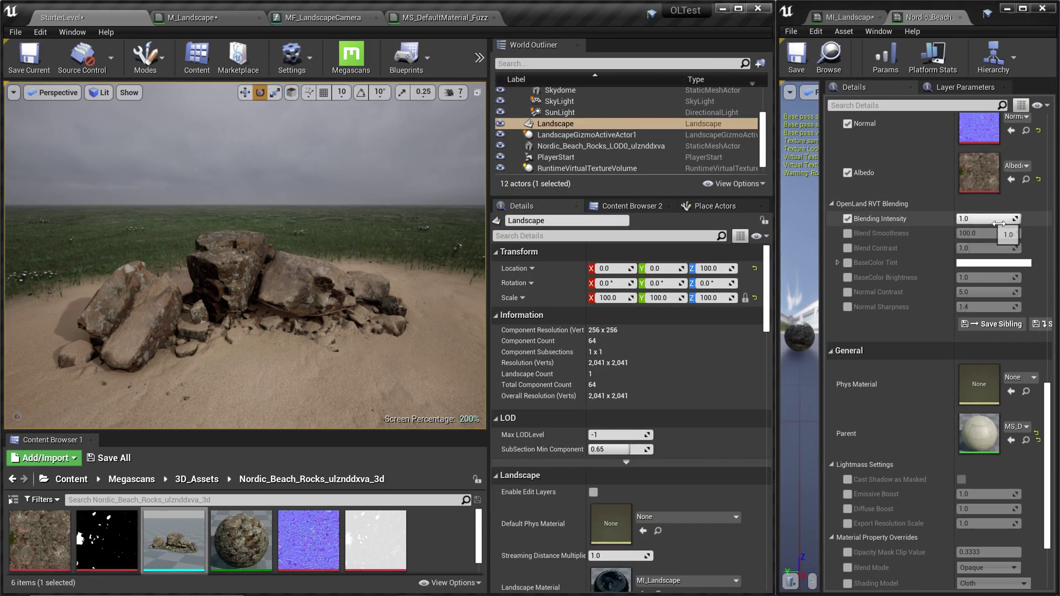
drag(1002, 218, 957, 219)
click(1029, 218)
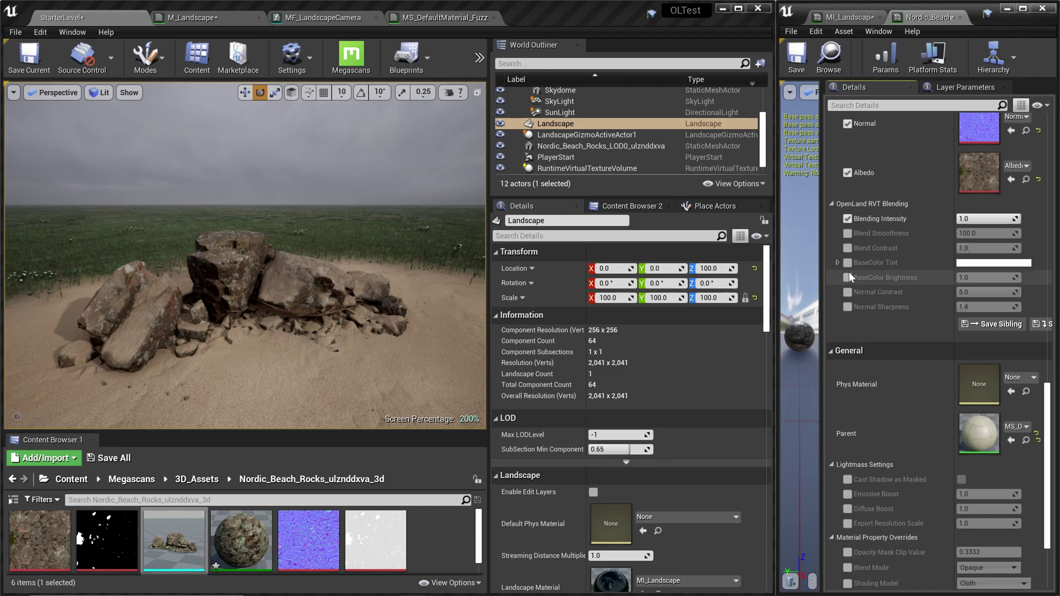
Enable the Blend Smoothness and Normal Sharpness overrides and set Blend Smoothness to about 106.92.
click(849, 234)
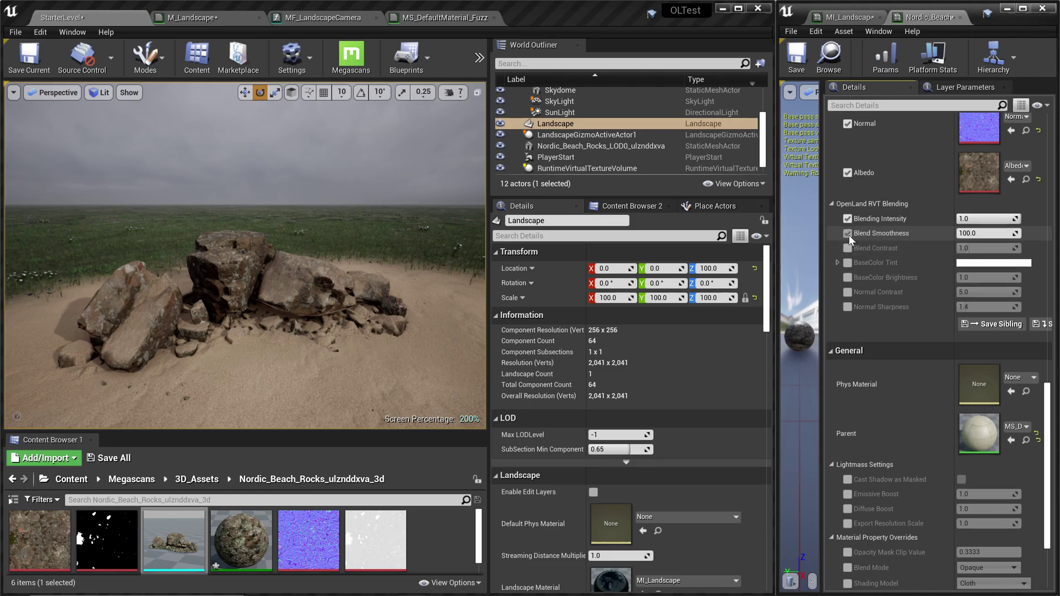
click(847, 307)
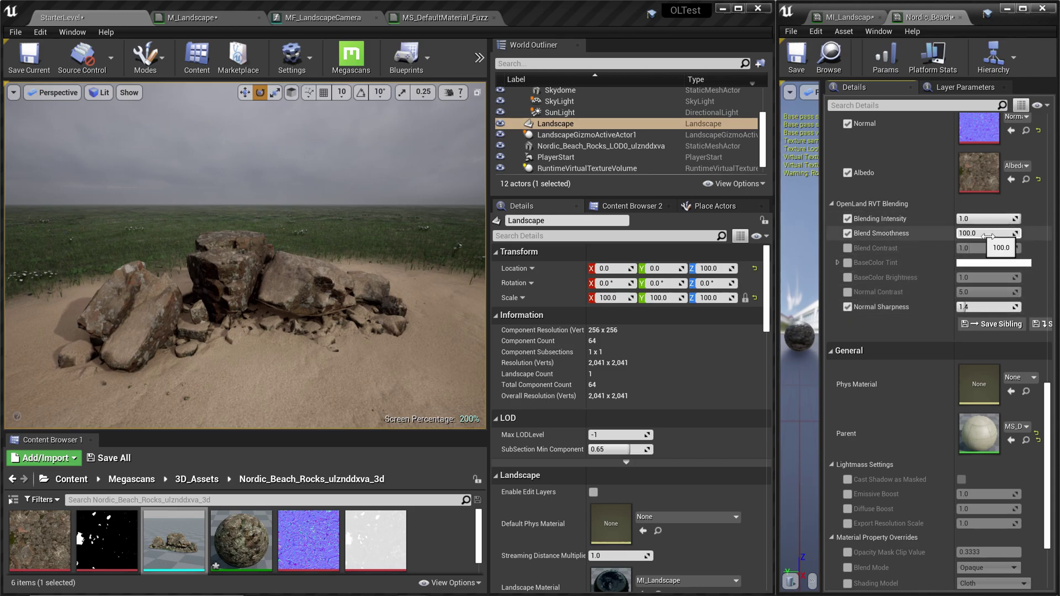
drag(982, 234, 966, 234)
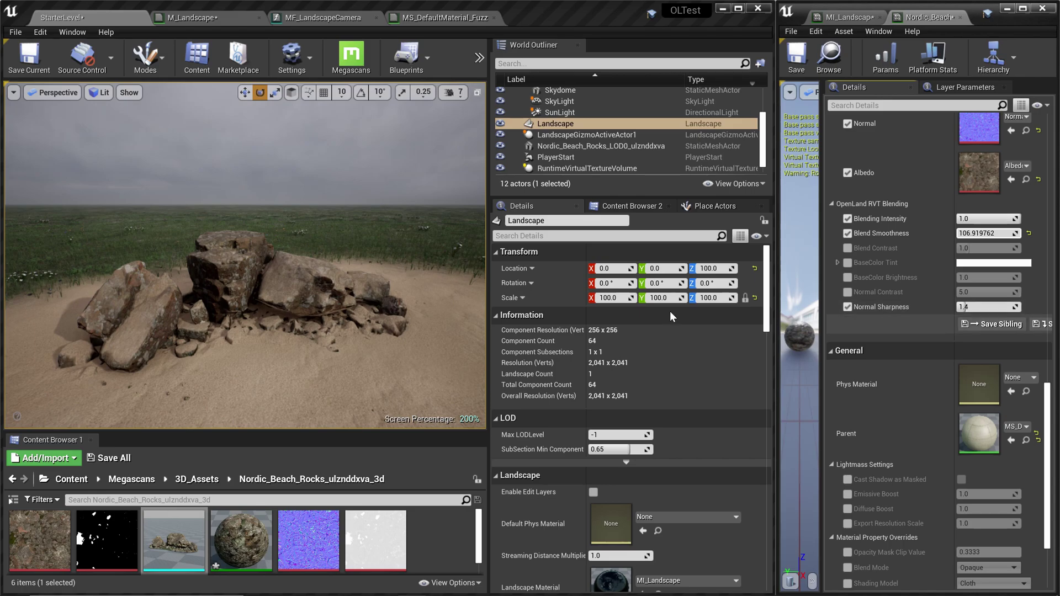
Try a Normal Sharpness of 10 on the rock material, inspect the rocks, and reset it to its default.
scroll(342, 310, up, 3)
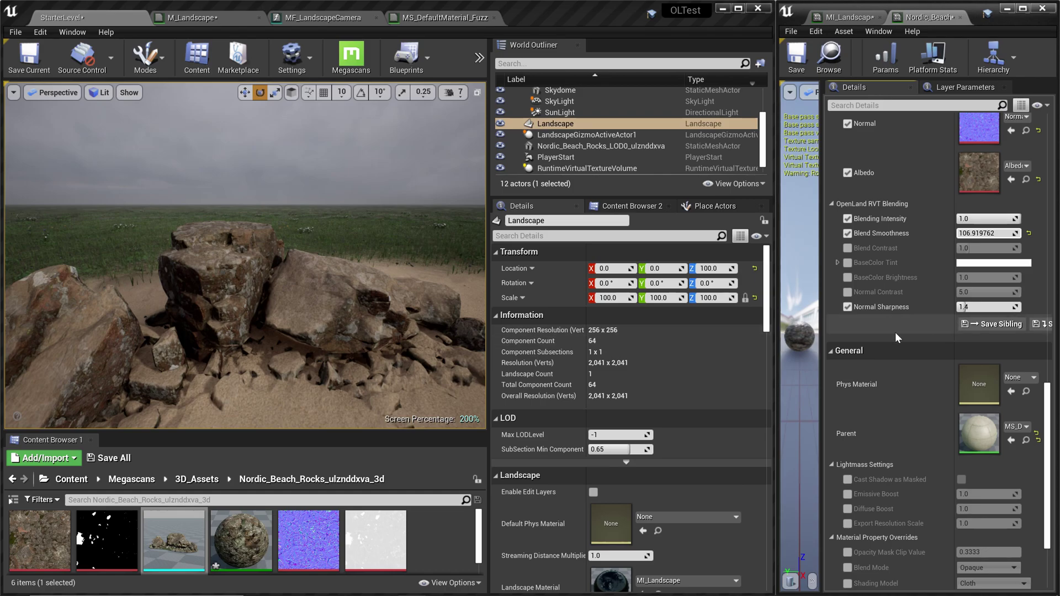
scroll(258, 324, down, 3)
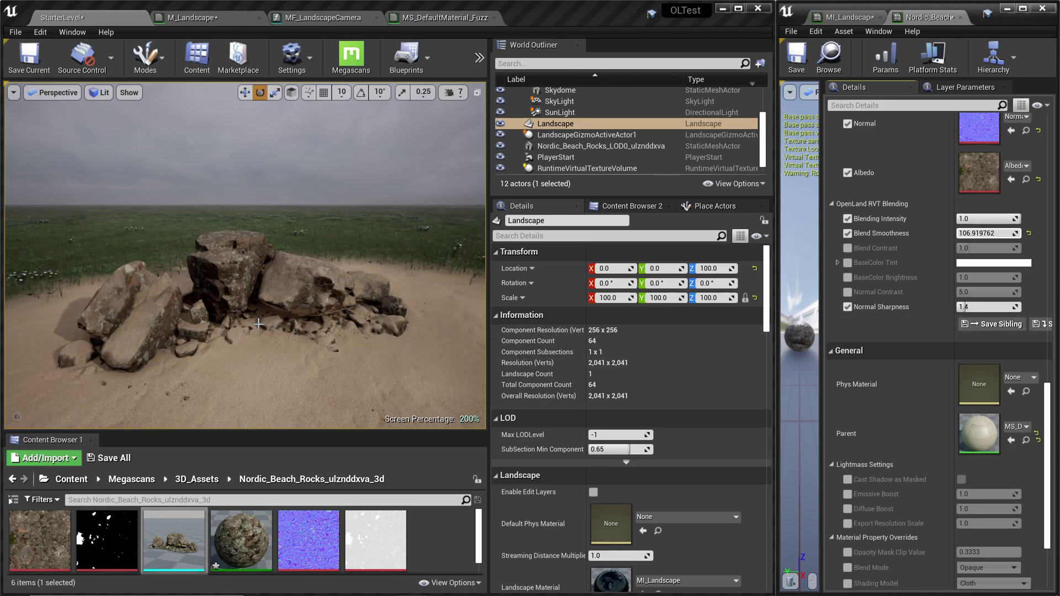
scroll(258, 324, up, 5)
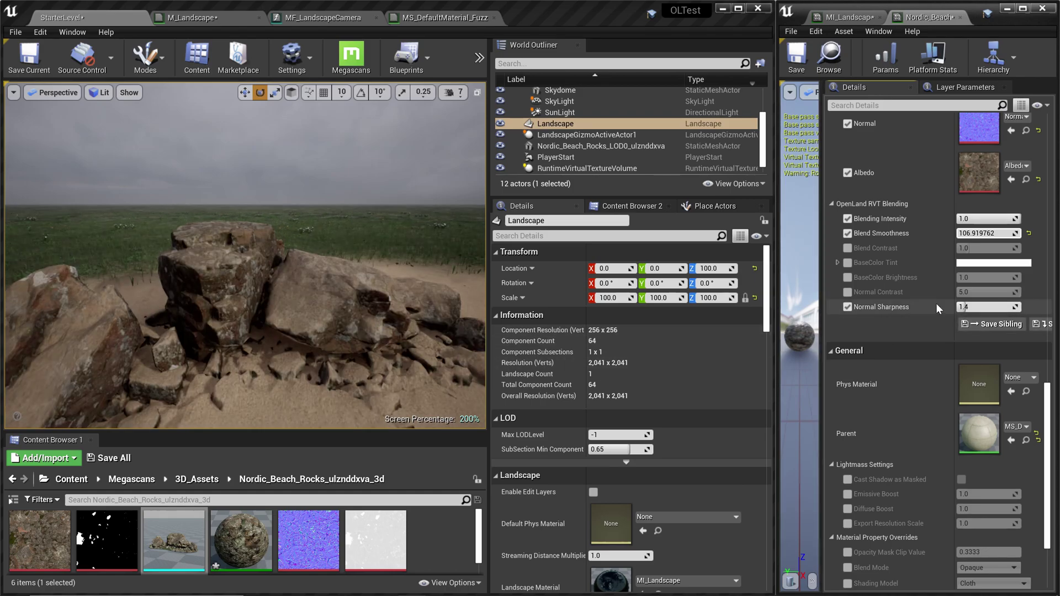
click(967, 307)
text(10)
key(Return)
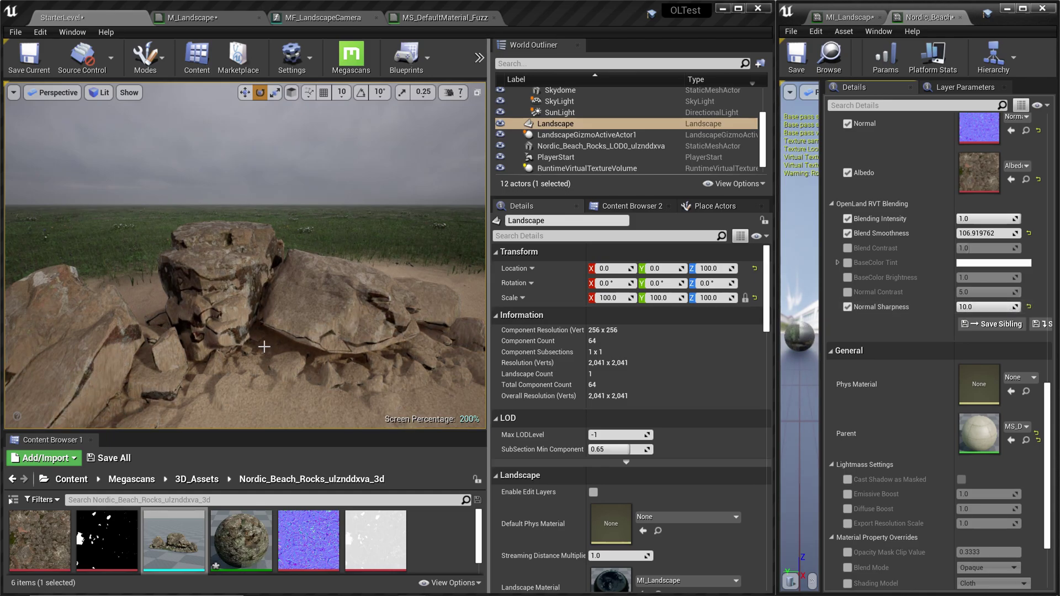
scroll(264, 346, down, 3)
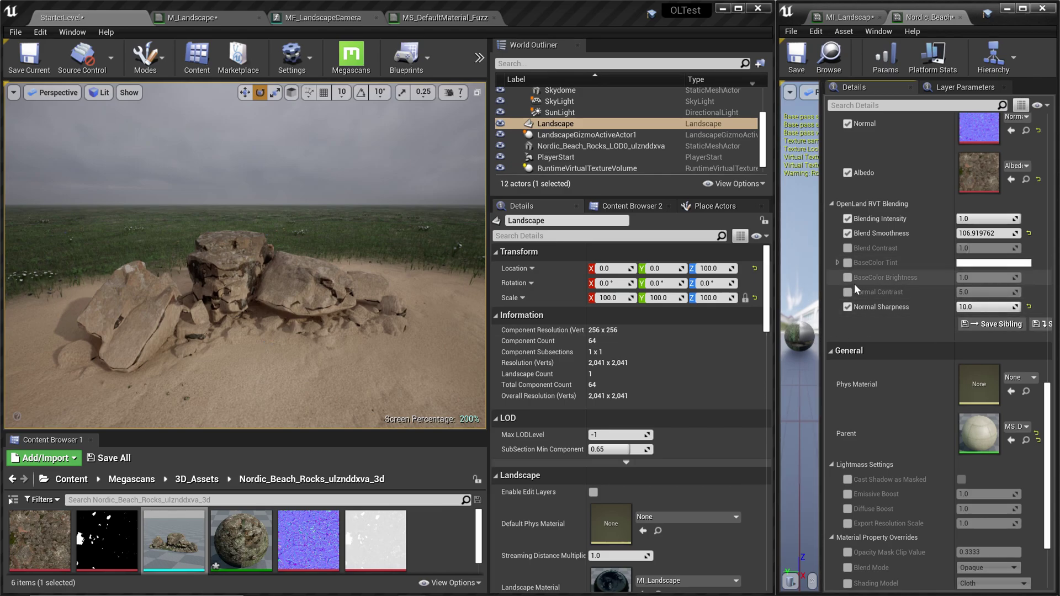
scroll(245, 322, up, 3)
right_drag(245, 322, 237, 340)
right_drag(413, 311, 409, 319)
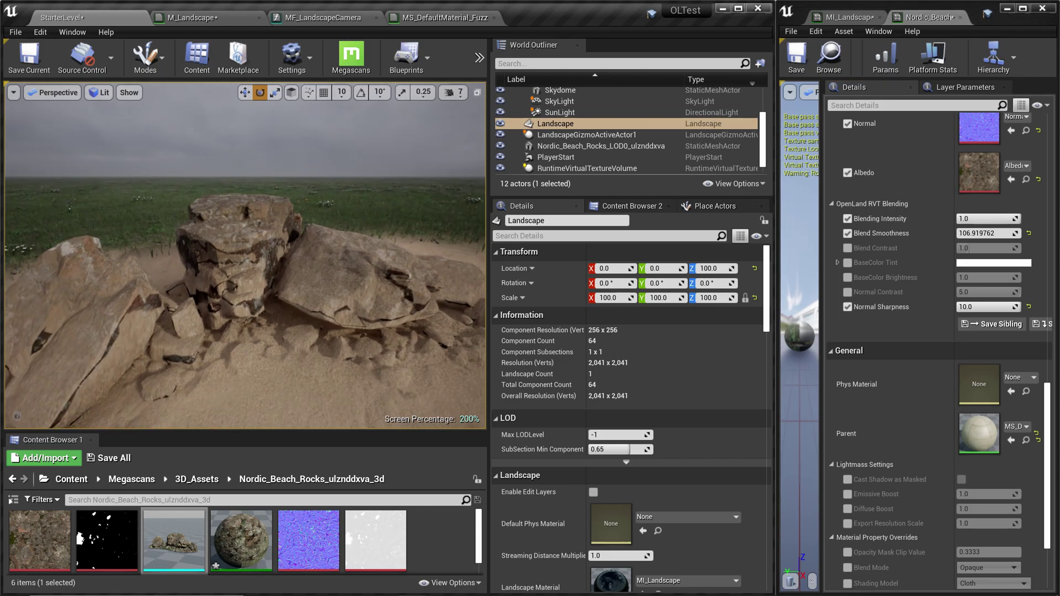
click(1028, 307)
Move the rocks off the sand onto the grass at X about 102255.9 and lower them to Z about 94.40.
scroll(342, 301, down, 3)
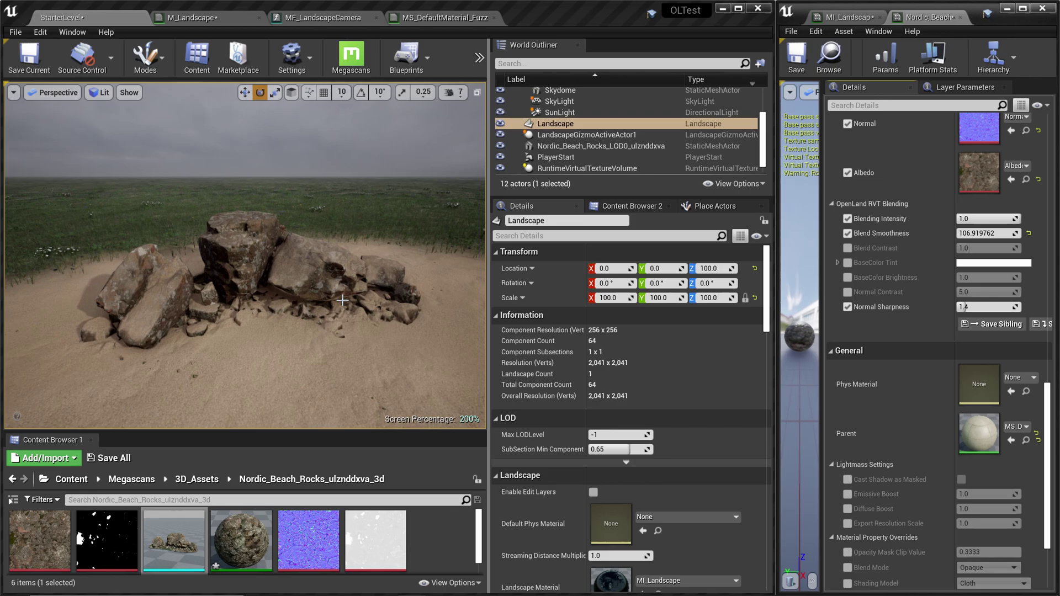
scroll(23, 245, down, 3)
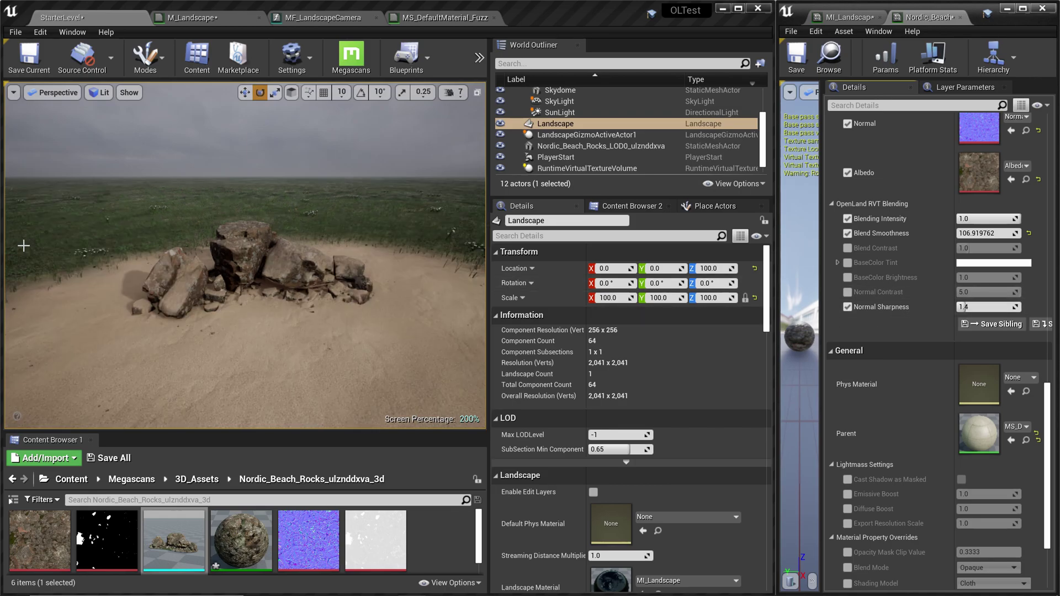
right_drag(245, 255, 293, 260)
click(212, 263)
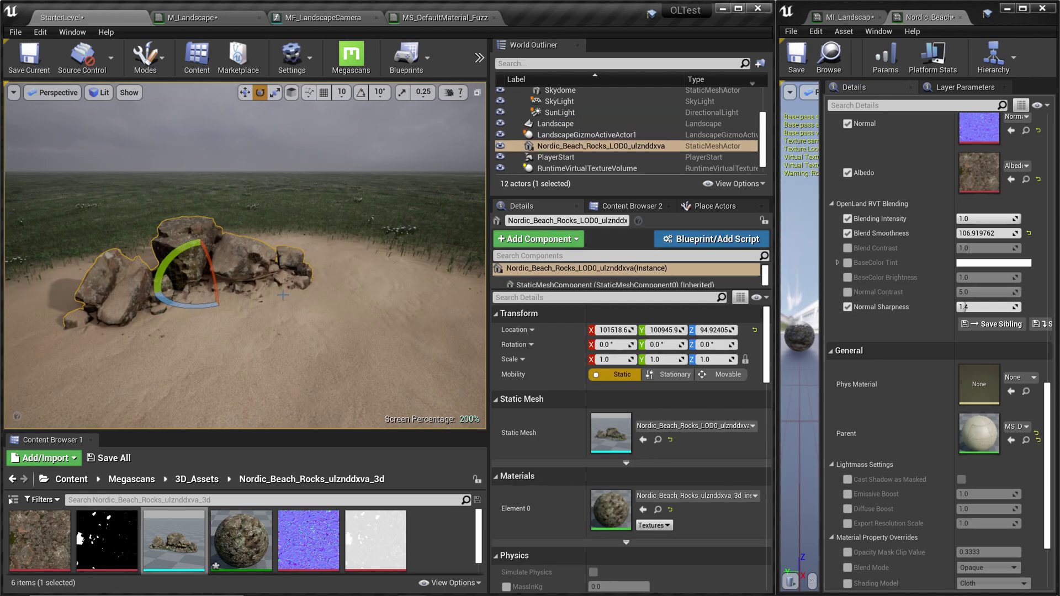
key(w)
drag(221, 286, 461, 250)
key(f)
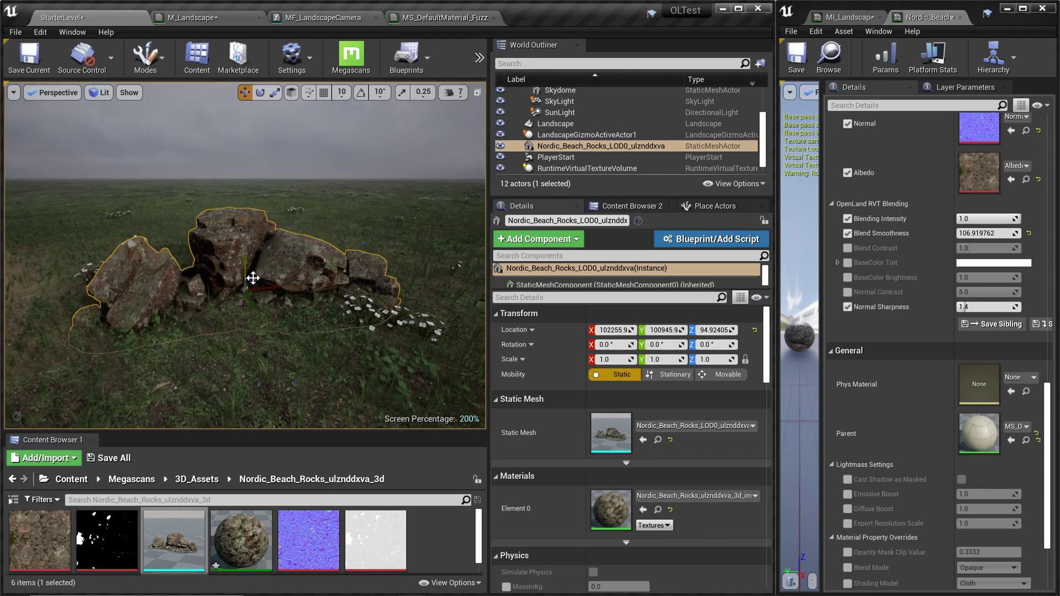
drag(247, 271, 246, 274)
scroll(258, 303, up, 2)
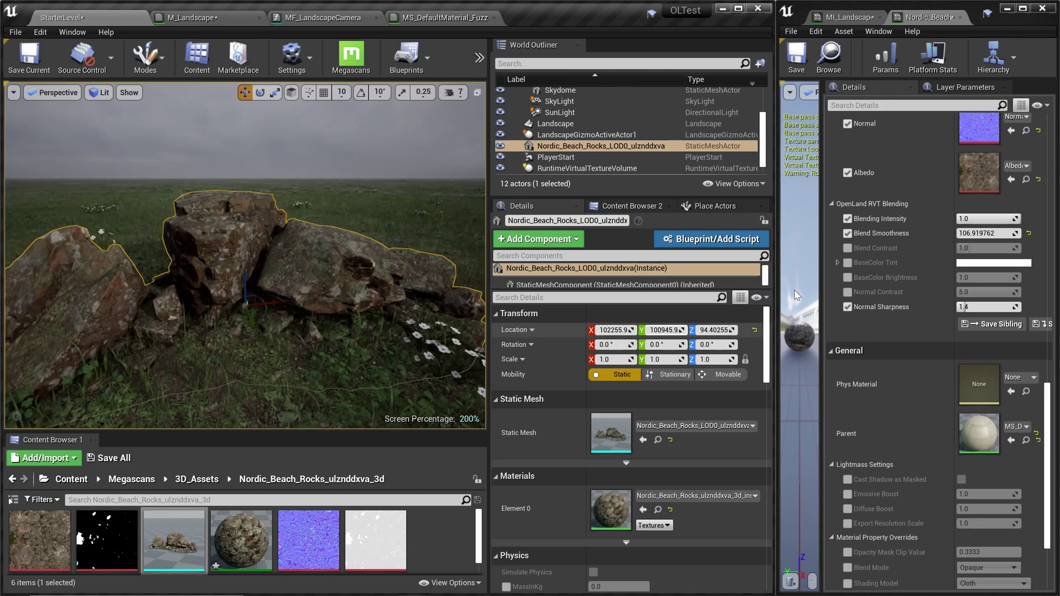
Raise the rocks' Blend Smoothness to about 339.56 and inspect the blend with the grass from several views.
drag(991, 234, 1016, 234)
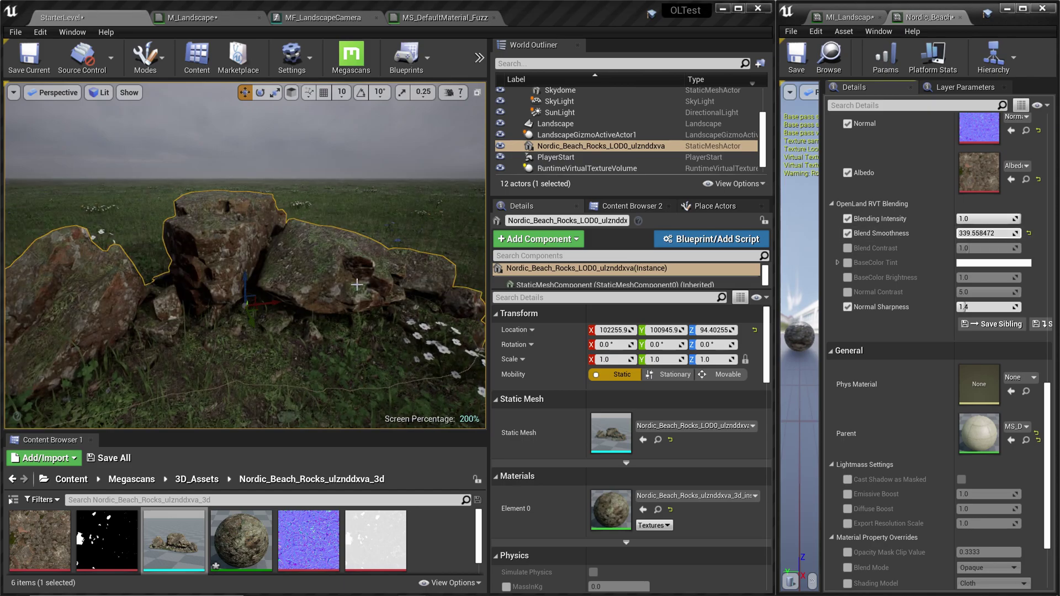
right_drag(294, 251, 294, 285)
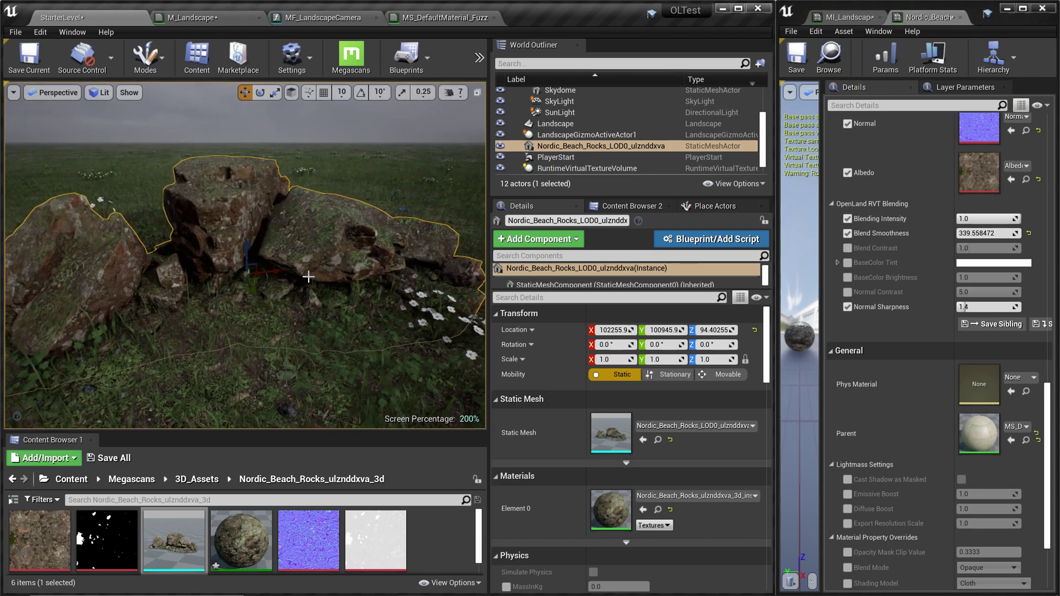
scroll(309, 271, down, 4)
alt+drag(279, 326, 260, 343)
click(393, 232)
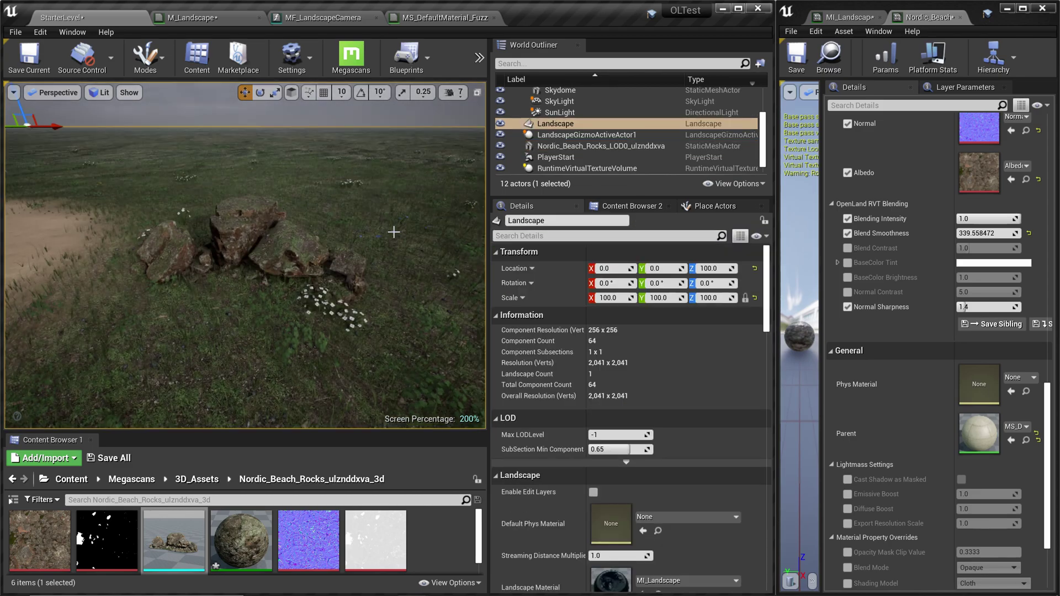